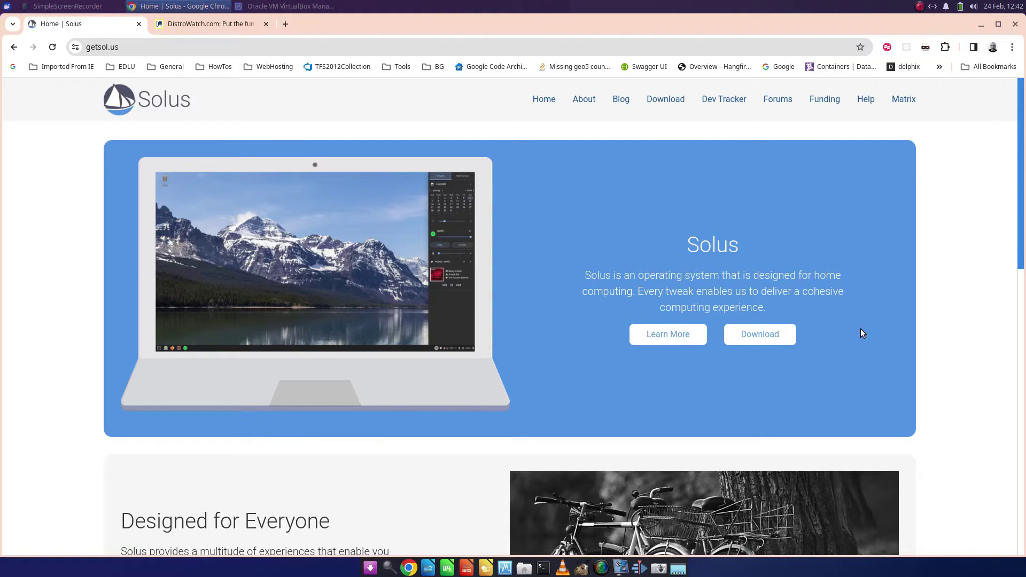
pyautogui.scroll(-3, 900, 327)
pyautogui.scroll(-3, 899, 331)
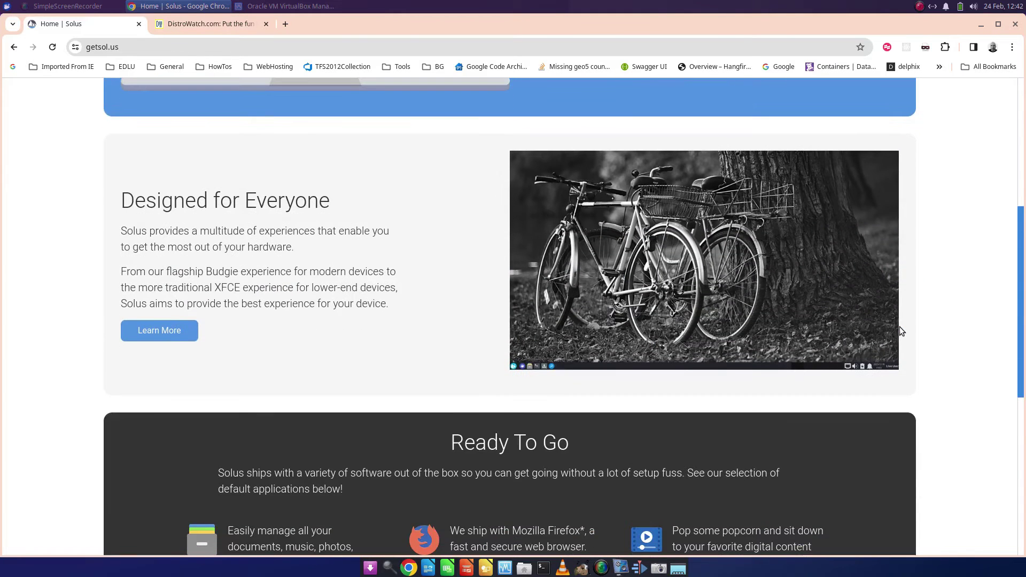
pyautogui.scroll(-3, 899, 330)
pyautogui.scroll(-3, 899, 331)
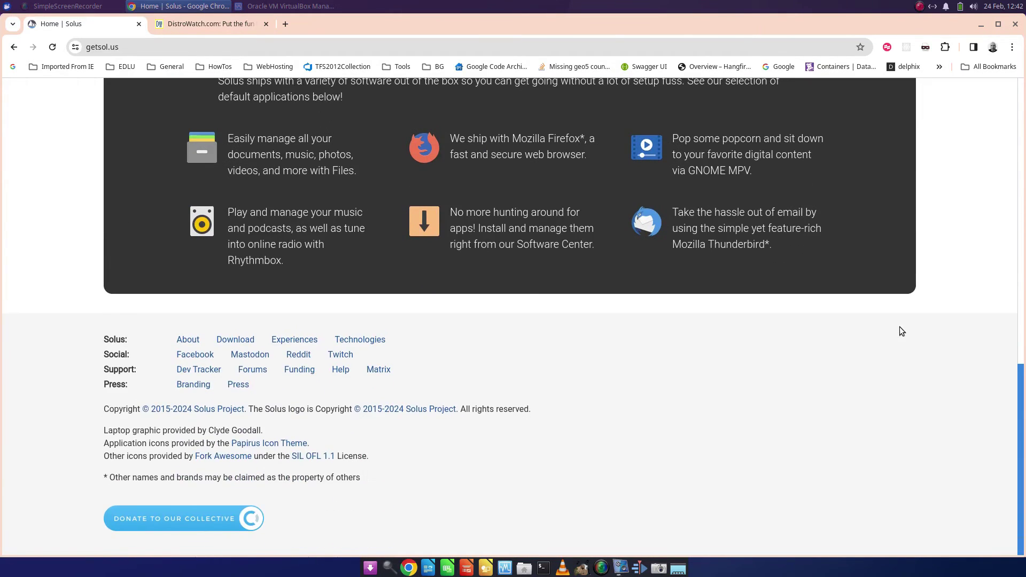
pyautogui.scroll(3, 899, 331)
pyautogui.scroll(10, 900, 330)
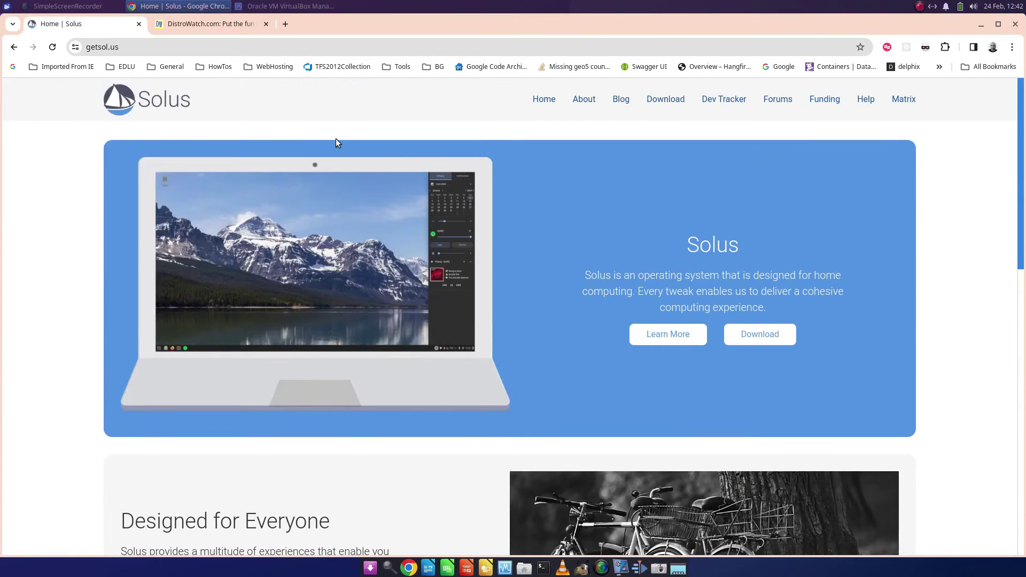
# - View DistroWatch's Solus entry from the ranking, then return to the Solus homepage
pyautogui.click(191, 31)
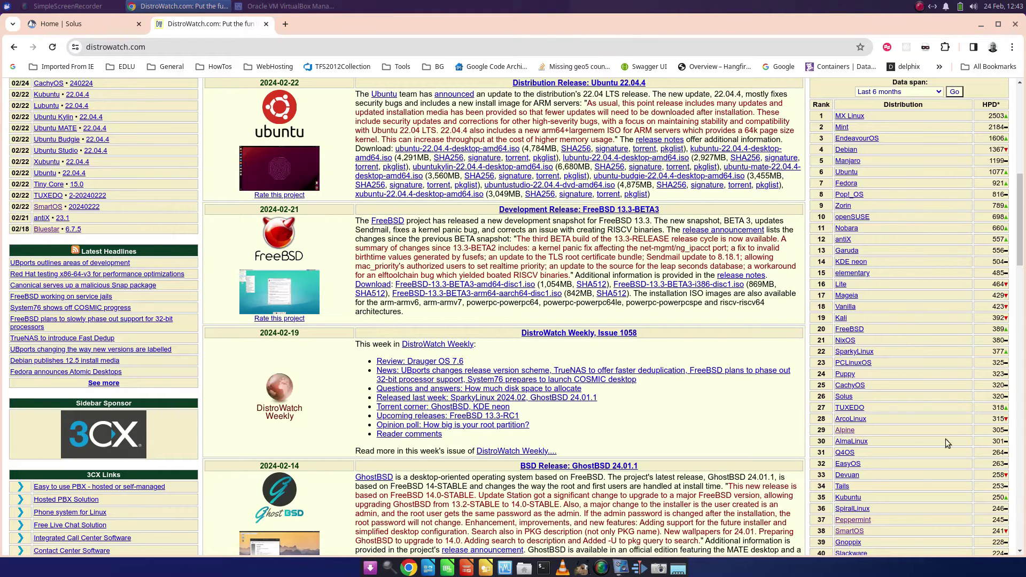
pyautogui.click(844, 399)
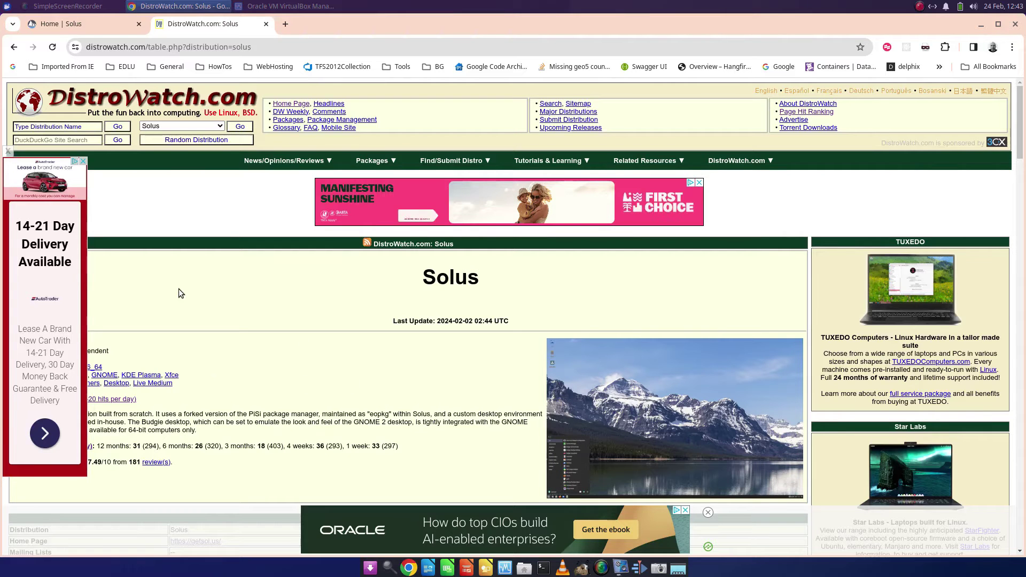
pyautogui.click(82, 27)
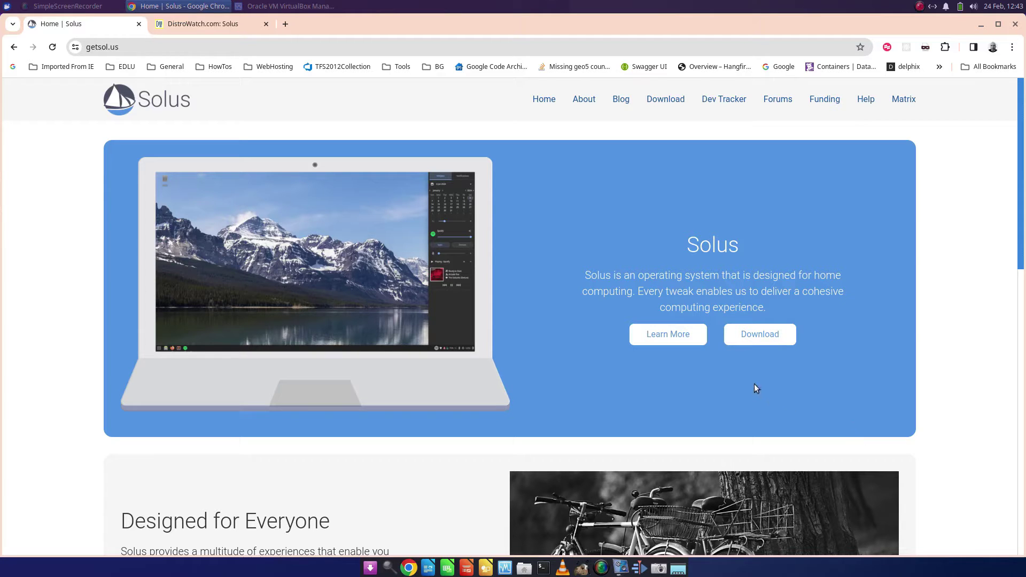
# - Check the Budgie ISO download's progress from the download page, then exit Chrome despite the running download
pyautogui.click(767, 335)
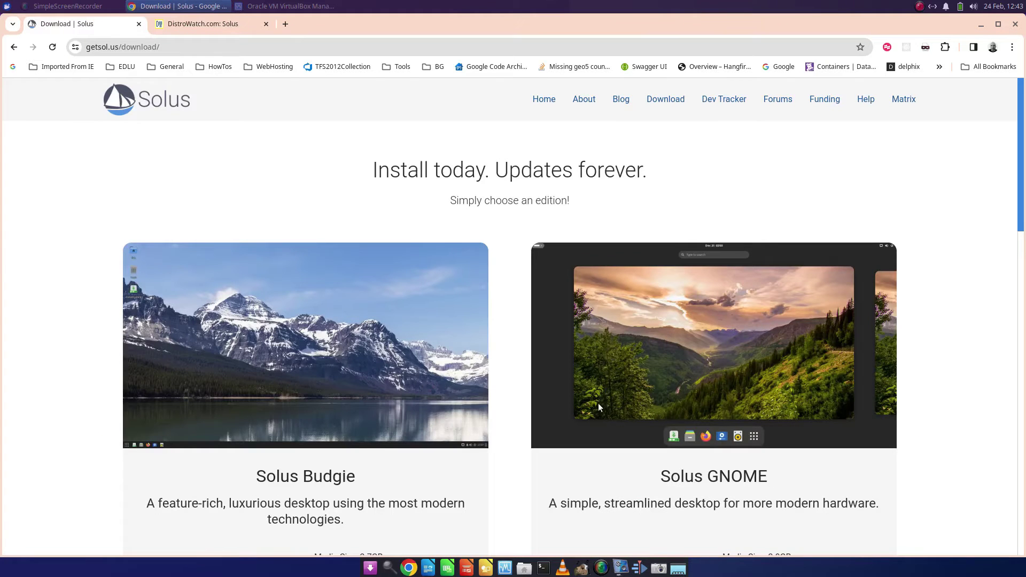
pyautogui.scroll(-3, 678, 309)
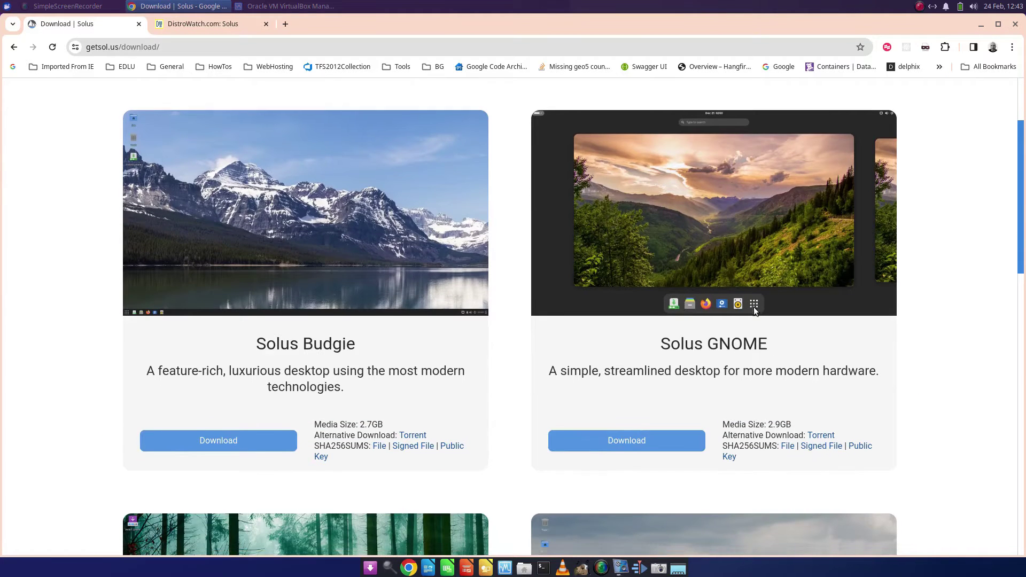
pyautogui.scroll(-4, 756, 308)
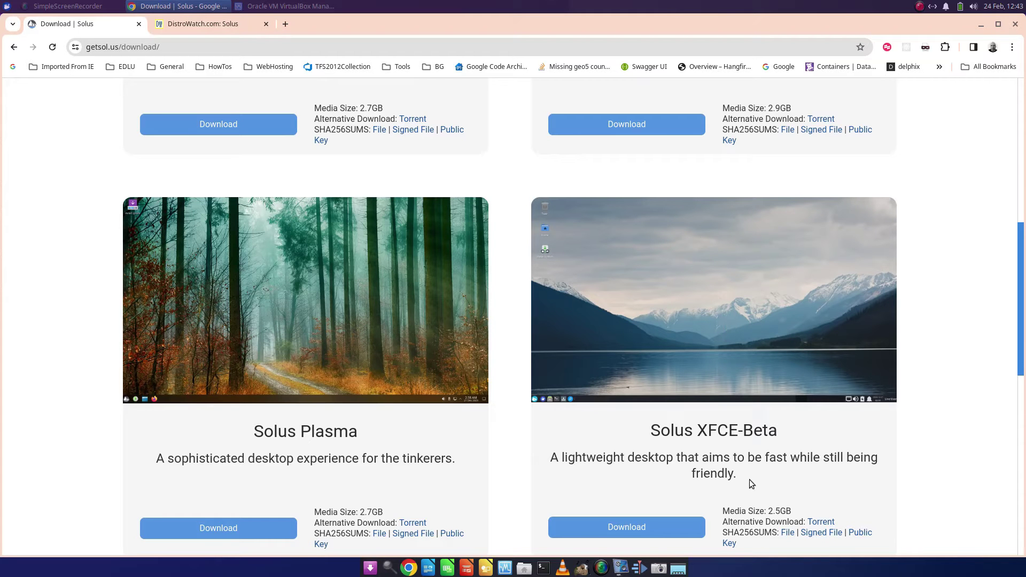
pyautogui.scroll(-3, 755, 416)
pyautogui.scroll(6, 756, 419)
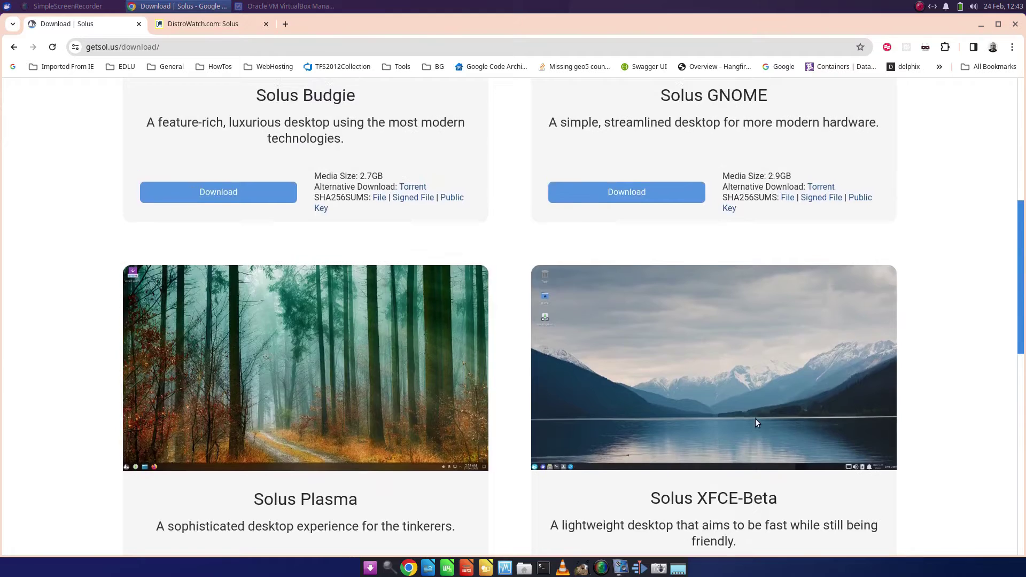
pyautogui.click(951, 48)
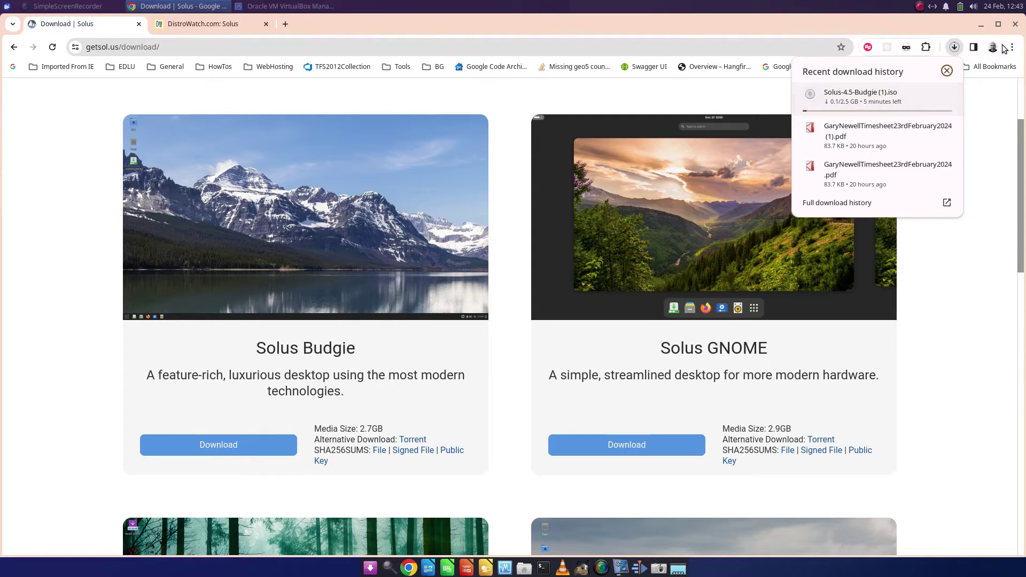
pyautogui.click(1014, 27)
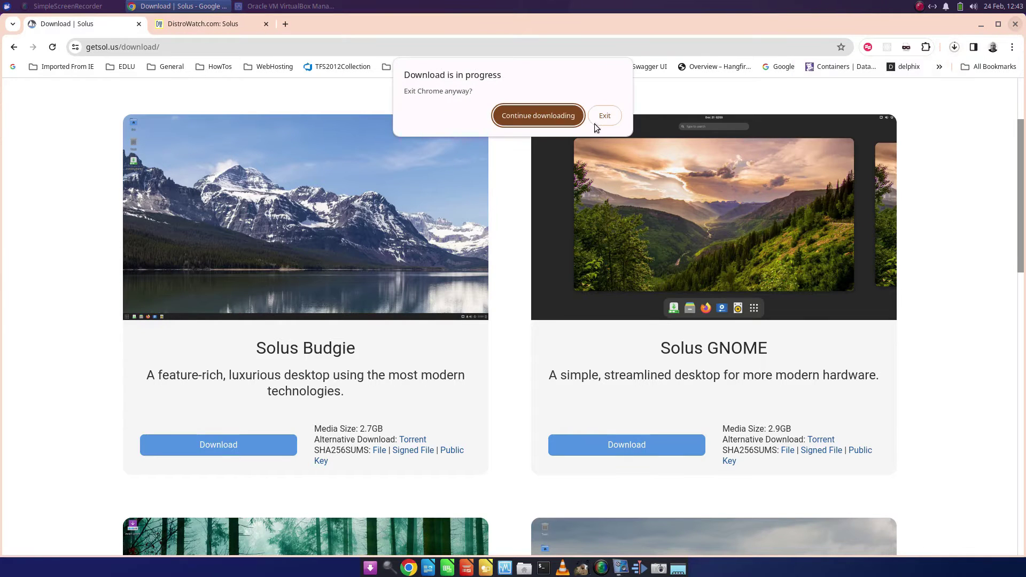
pyautogui.click(598, 121)
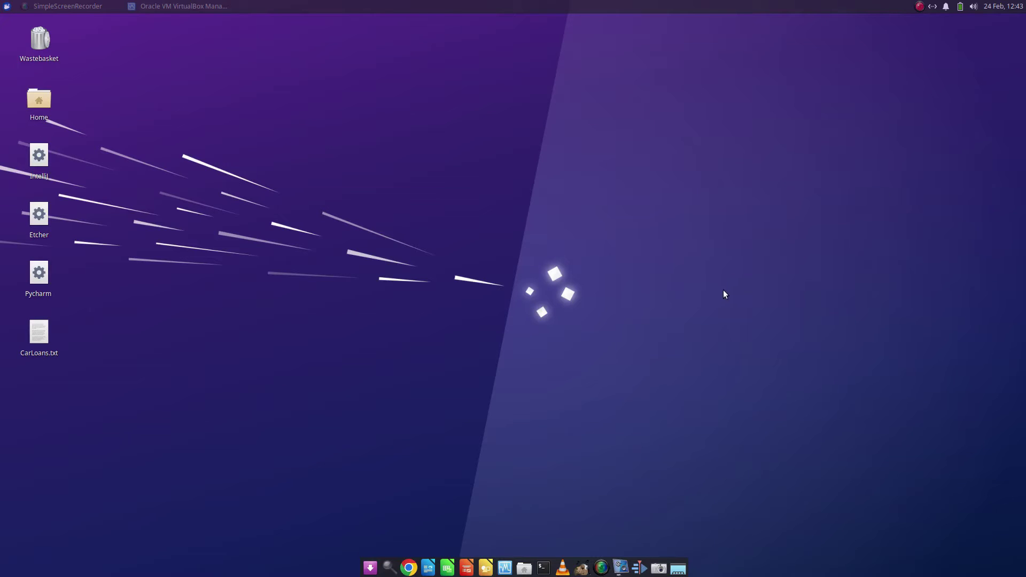
# - Start a new virtual machine stored in the virtualmachines folder on the SSDData drive
pyautogui.click(505, 568)
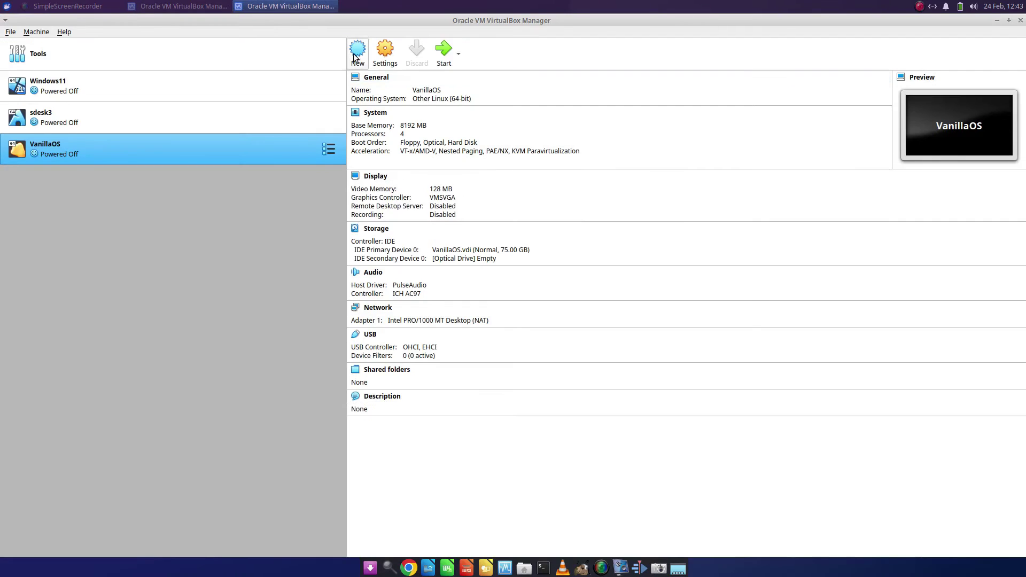
pyautogui.click(355, 54)
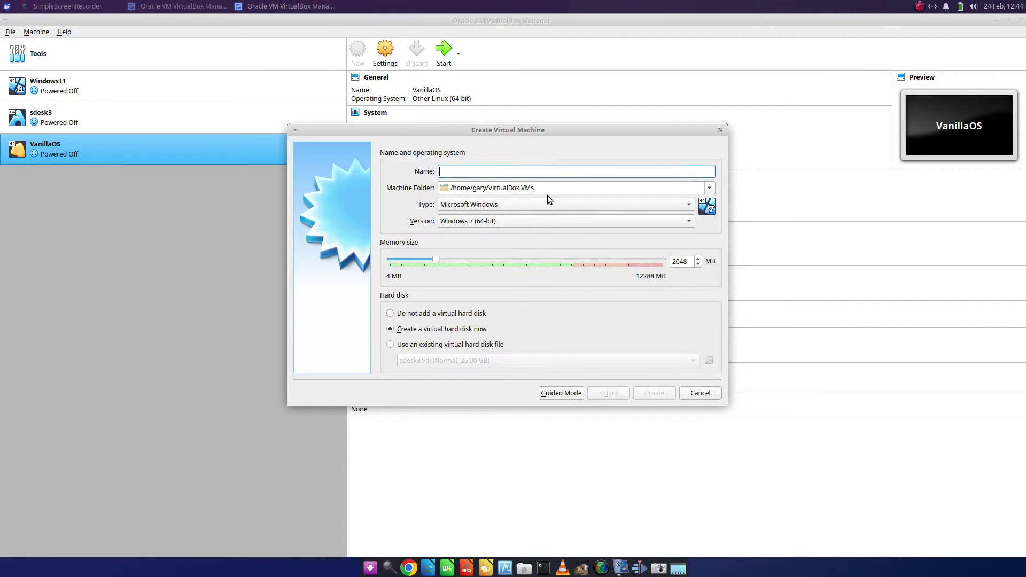
pyautogui.write('solus')
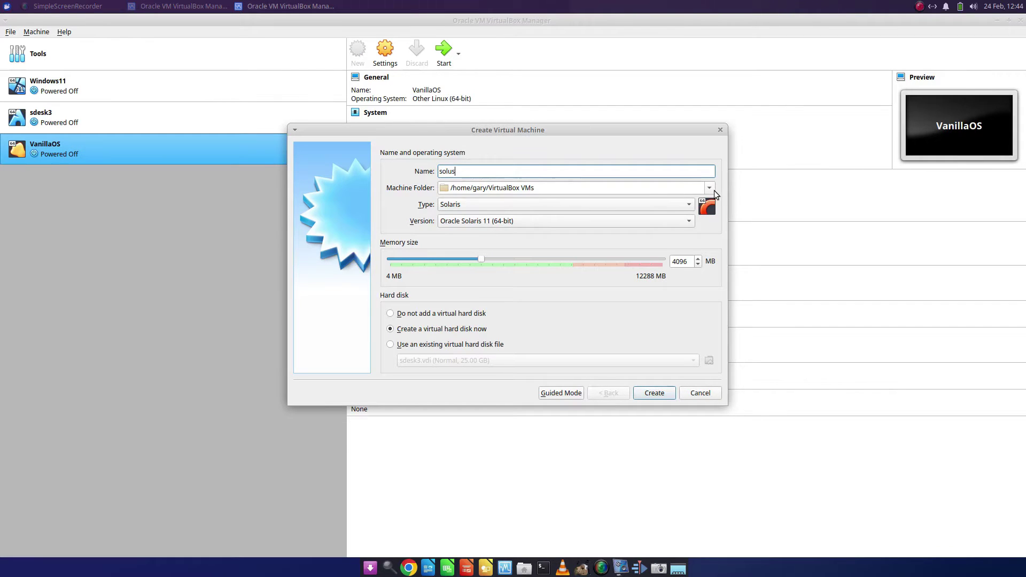
pyautogui.click(710, 189)
pyautogui.click(656, 213)
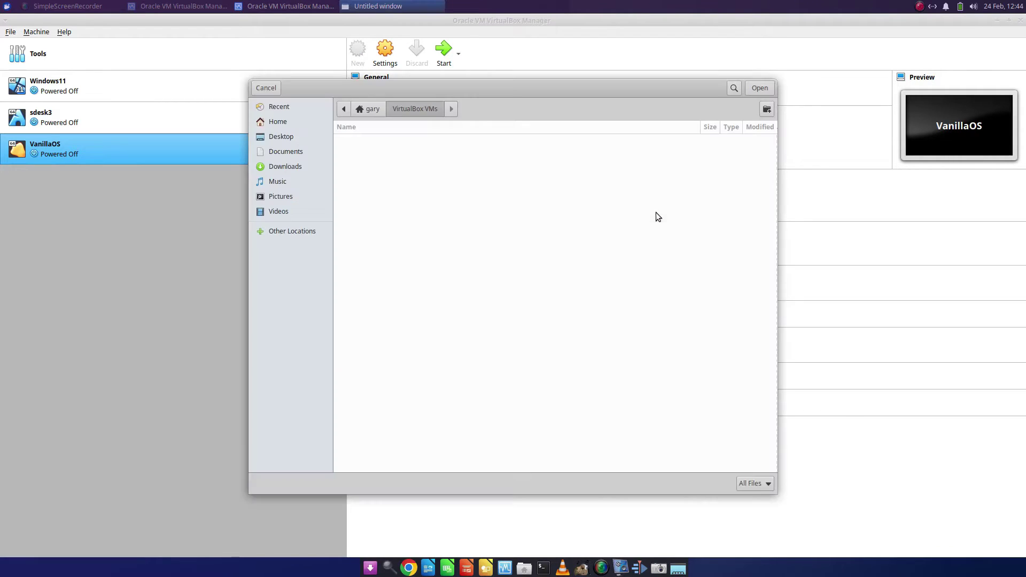
pyautogui.click(267, 231)
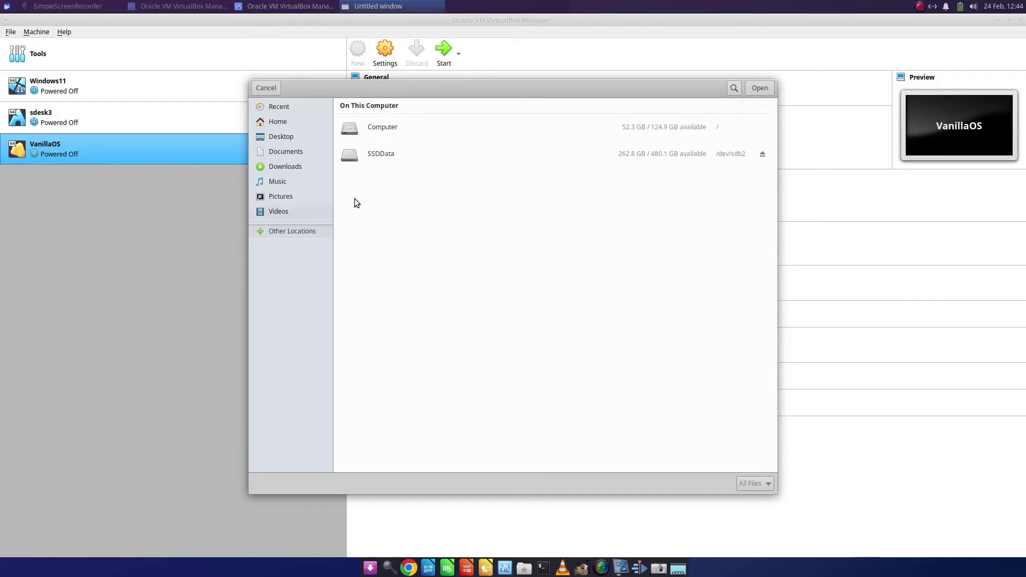
pyautogui.click(380, 153)
pyautogui.doubleClick(376, 140)
pyautogui.click(761, 91)
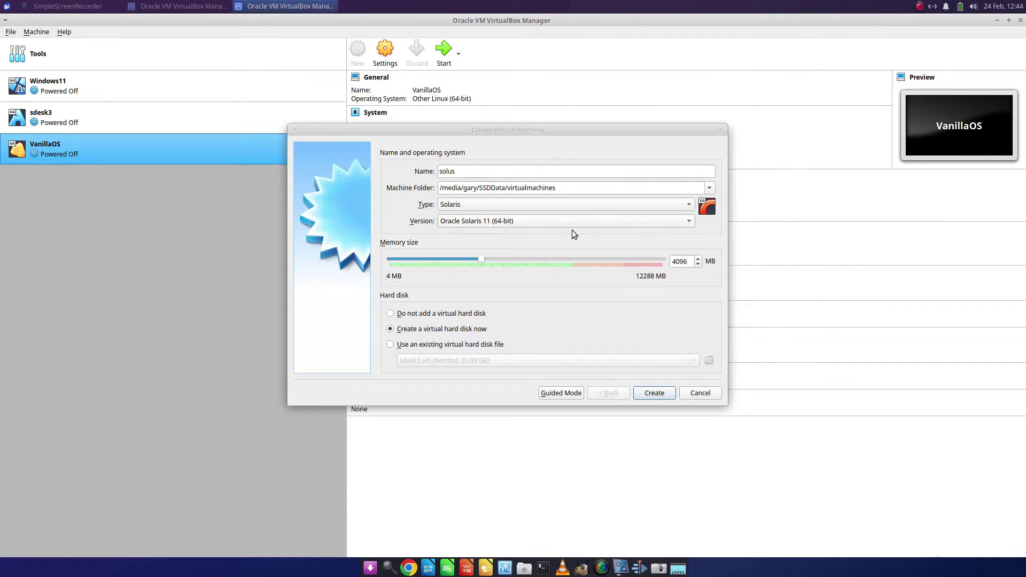
# - Set type Linux, version Other Linux (64-bit) and 8192 MB memory, then proceed to the disk size
pyautogui.click(552, 207)
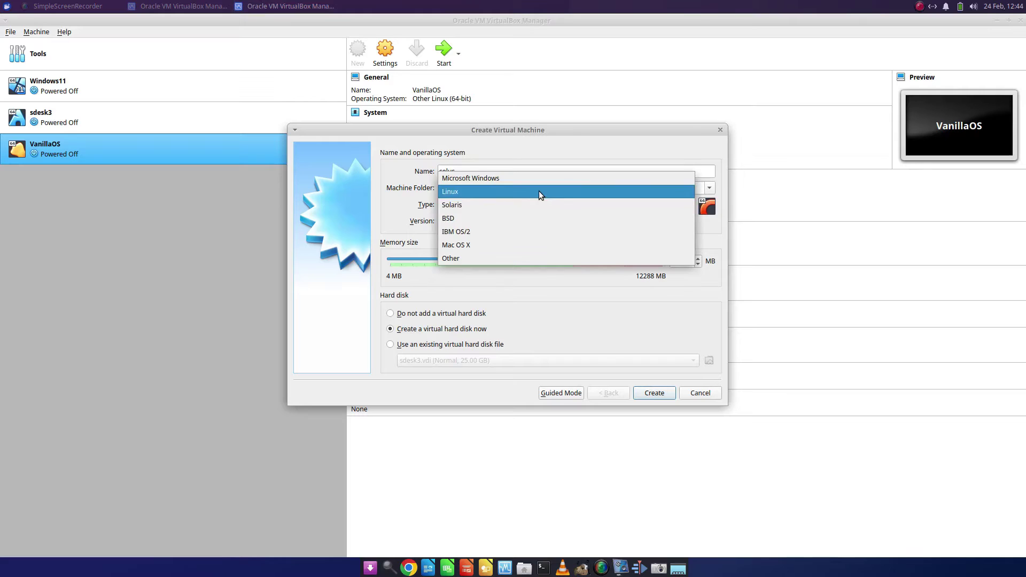
pyautogui.click(539, 191)
pyautogui.click(569, 221)
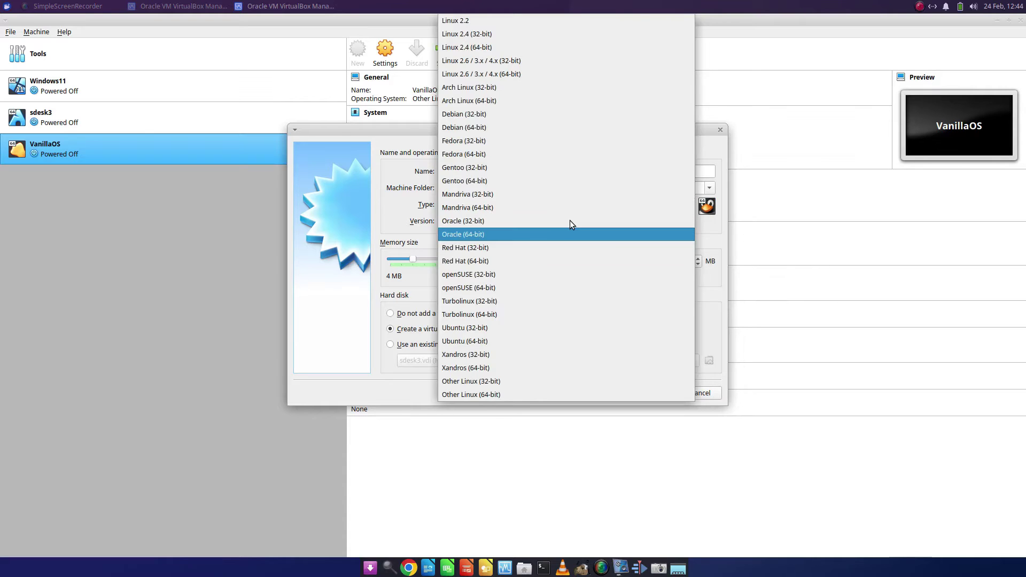
pyautogui.click(564, 392)
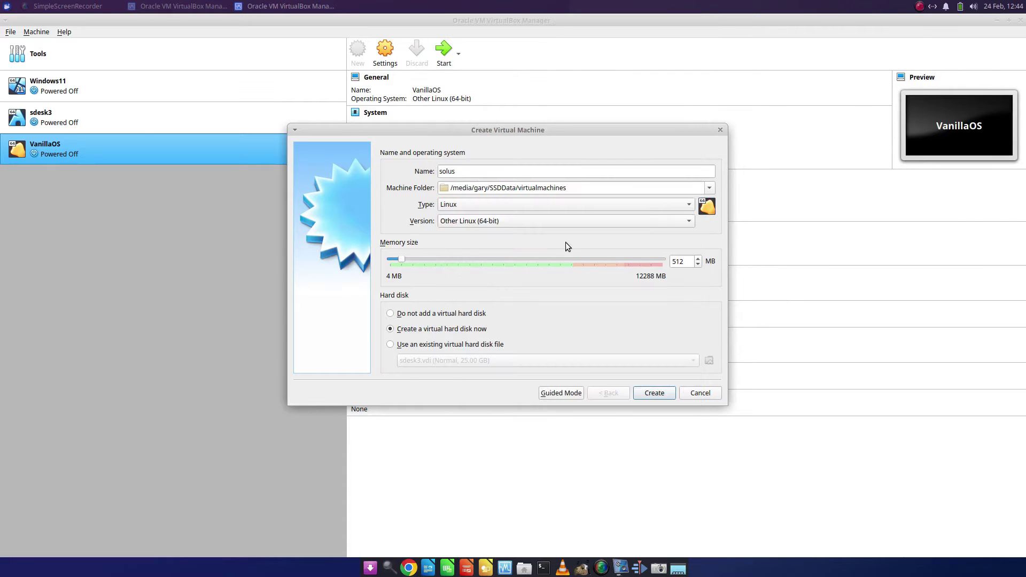
pyautogui.moveTo(396, 265); pyautogui.dragTo(568, 260)
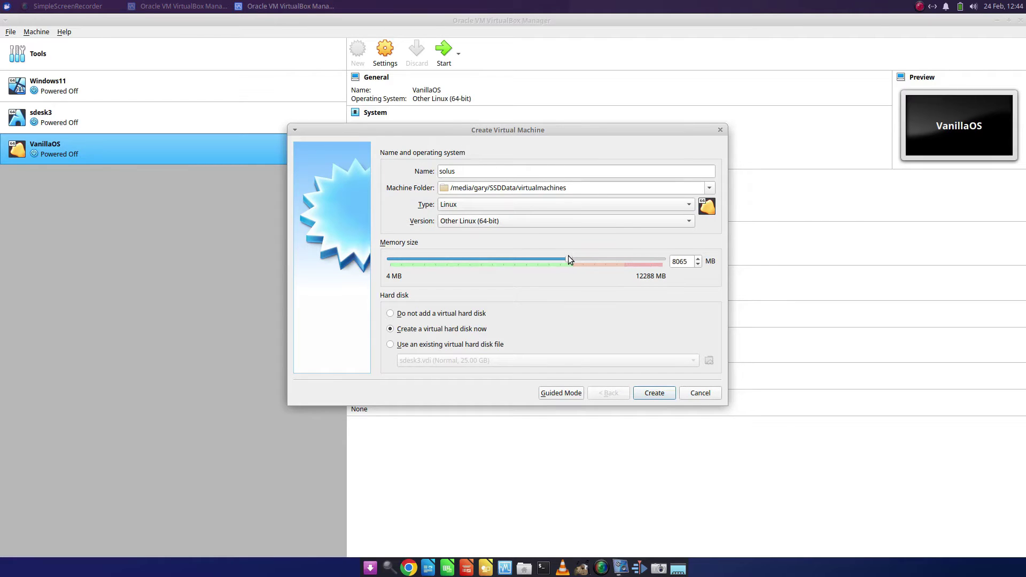
pyautogui.moveTo(569, 256); pyautogui.dragTo(569, 255)
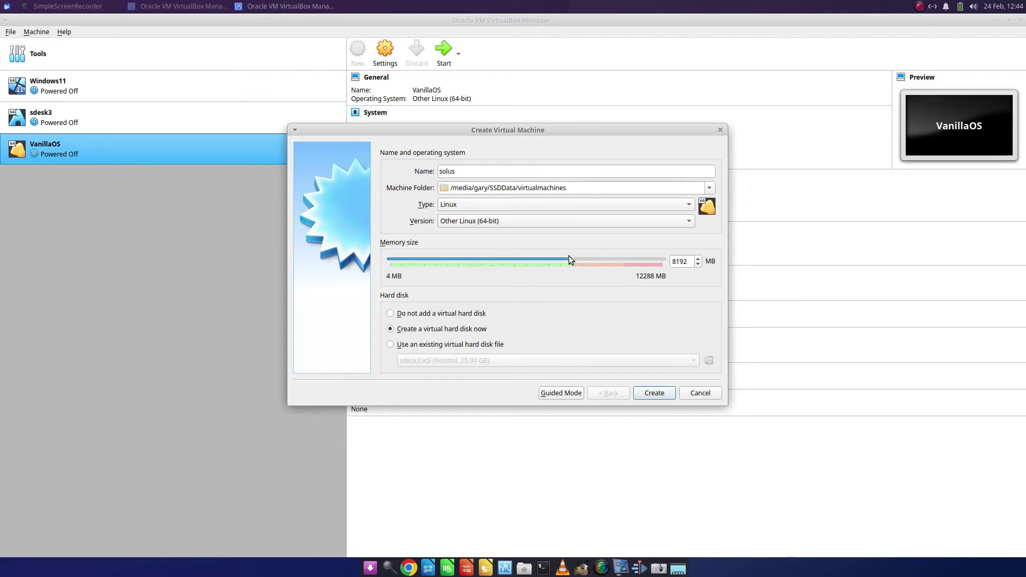
pyautogui.click(652, 395)
pyautogui.doubleClick(676, 208)
pyautogui.write('25.00 GB')
# - Create the 25 GB disk, then give the solus machine 4 processors and 128 MB video memory
pyautogui.click(646, 369)
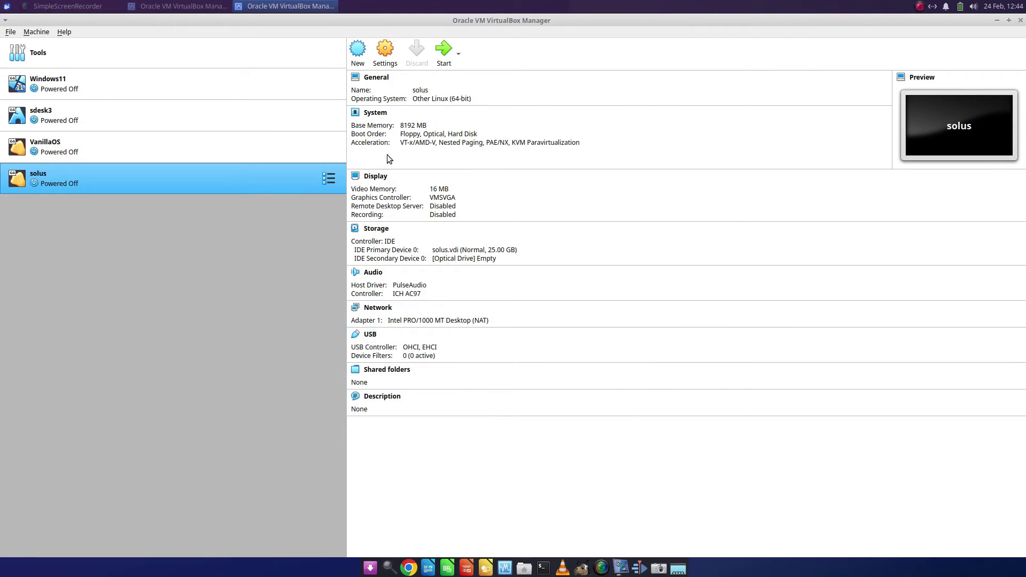
pyautogui.click(386, 50)
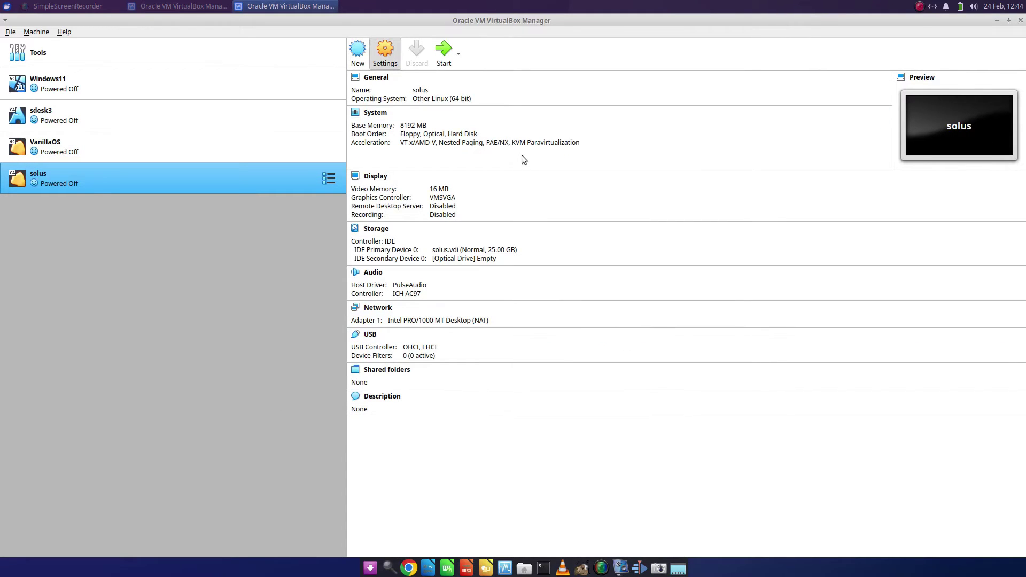
pyautogui.click(375, 167)
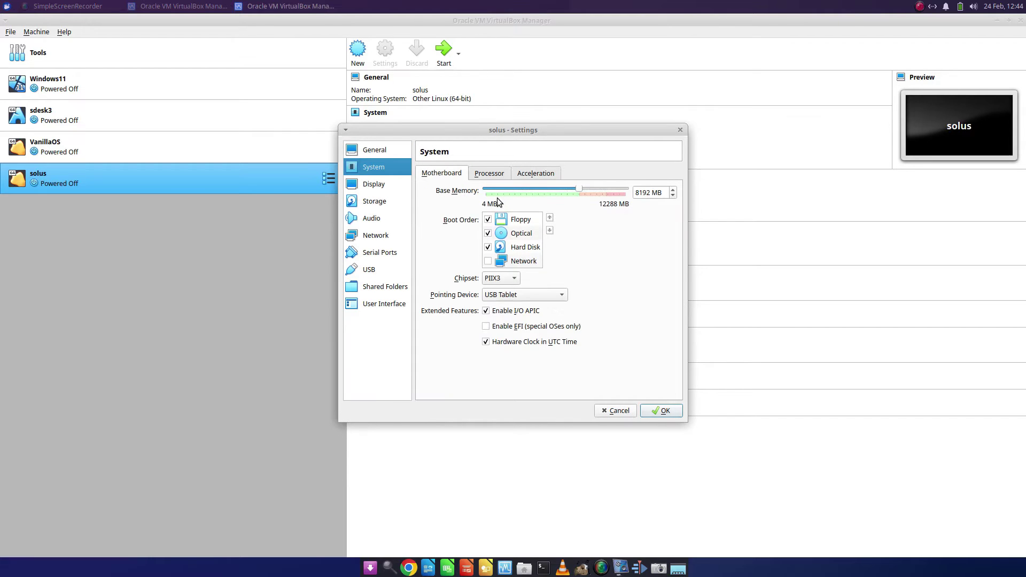
pyautogui.click(488, 177)
pyautogui.moveTo(484, 190); pyautogui.dragTo(551, 190)
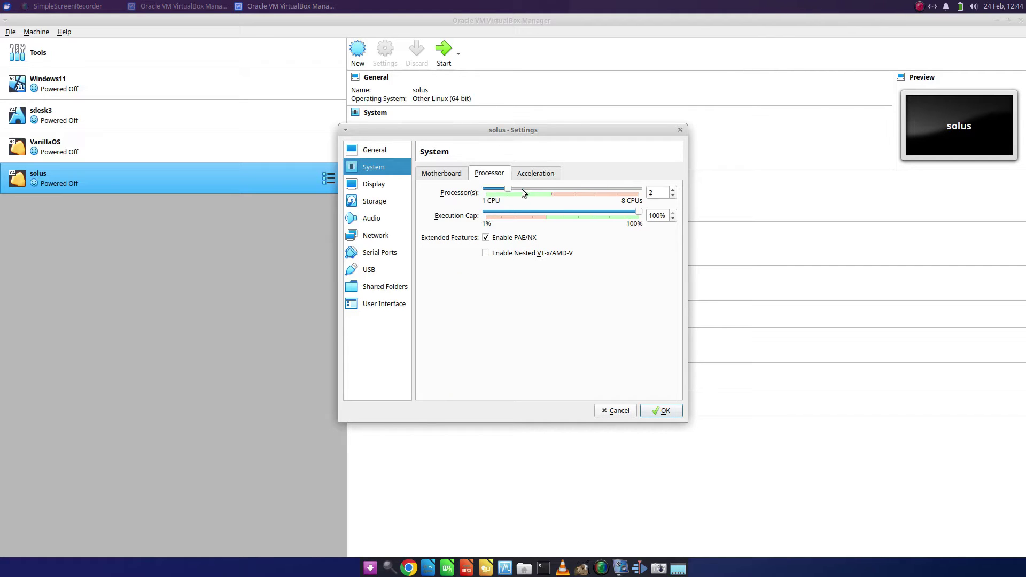
pyautogui.click(357, 186)
pyautogui.moveTo(510, 192); pyautogui.dragTo(662, 201)
pyautogui.click(653, 412)
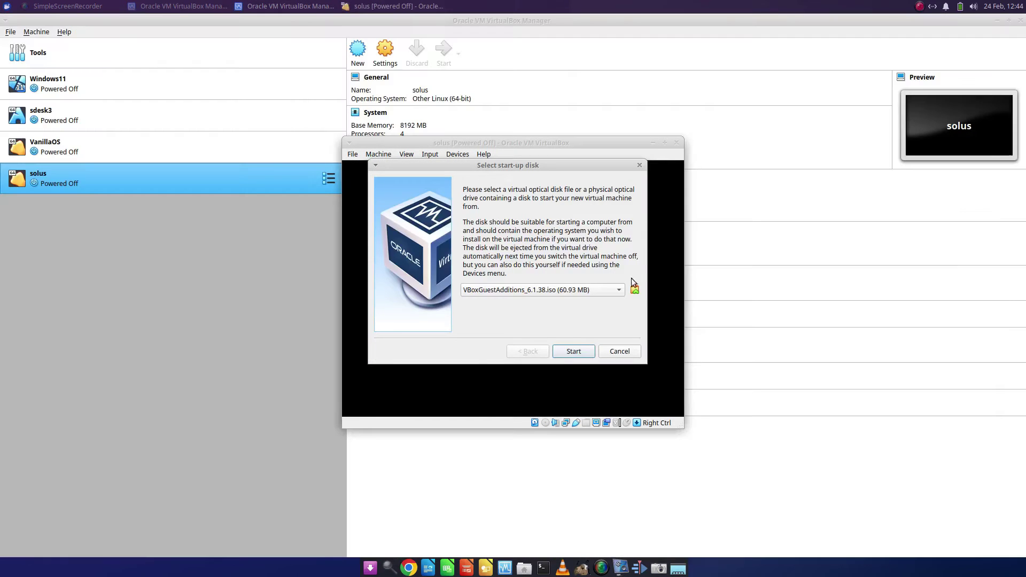
# - Attach Solus-4.5-Budgie.iso as the boot disc and start the virtual machine
pyautogui.click(637, 291)
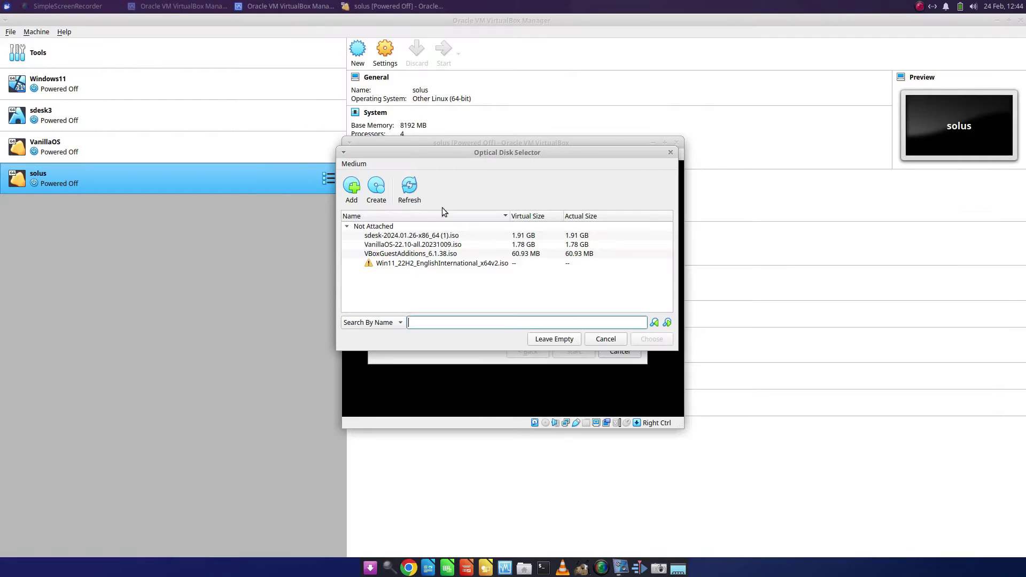
pyautogui.click(354, 195)
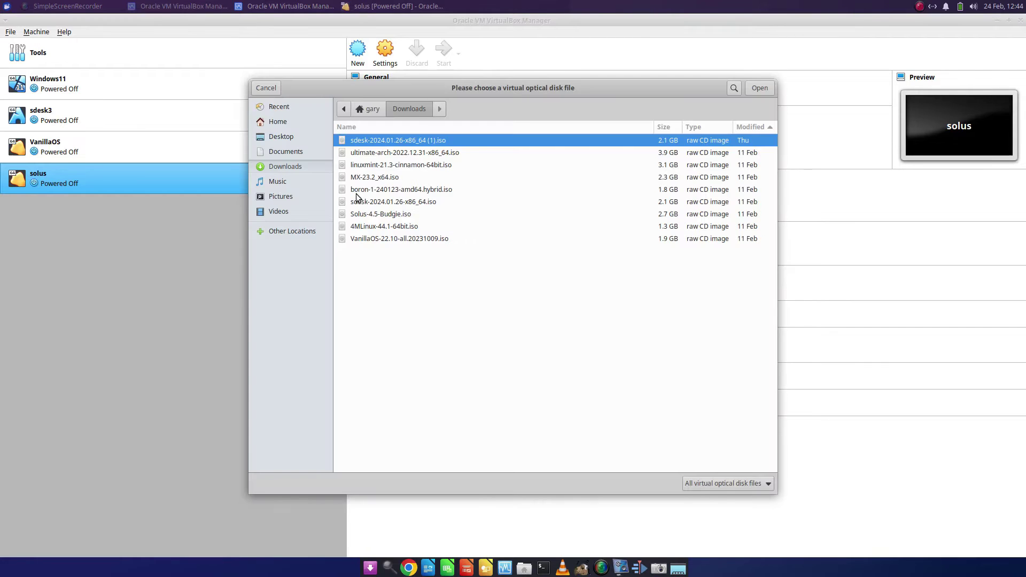
pyautogui.click(401, 215)
pyautogui.press('Return')
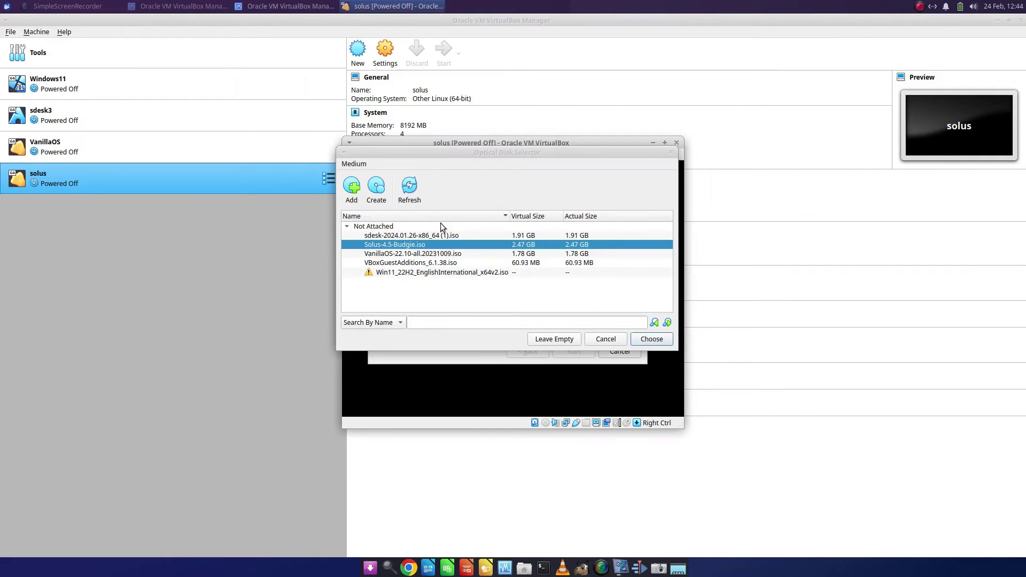
pyautogui.click(648, 339)
pyautogui.click(577, 350)
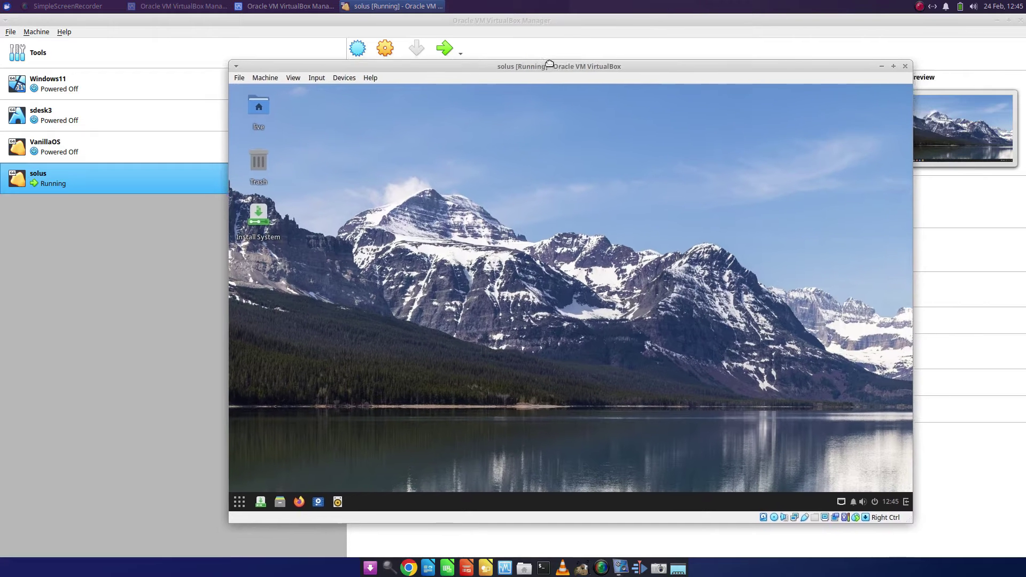
# - Set the display resolution to 1920 × 1080, keep the configuration, and close the settings window
pyautogui.moveTo(607, 79); pyautogui.dragTo(523, 52)
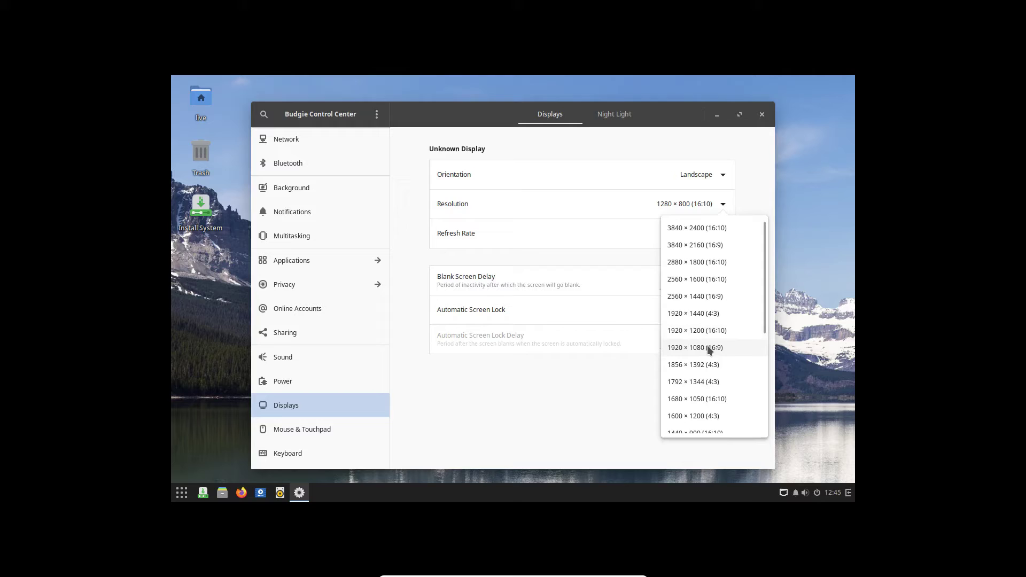
pyautogui.click(709, 349)
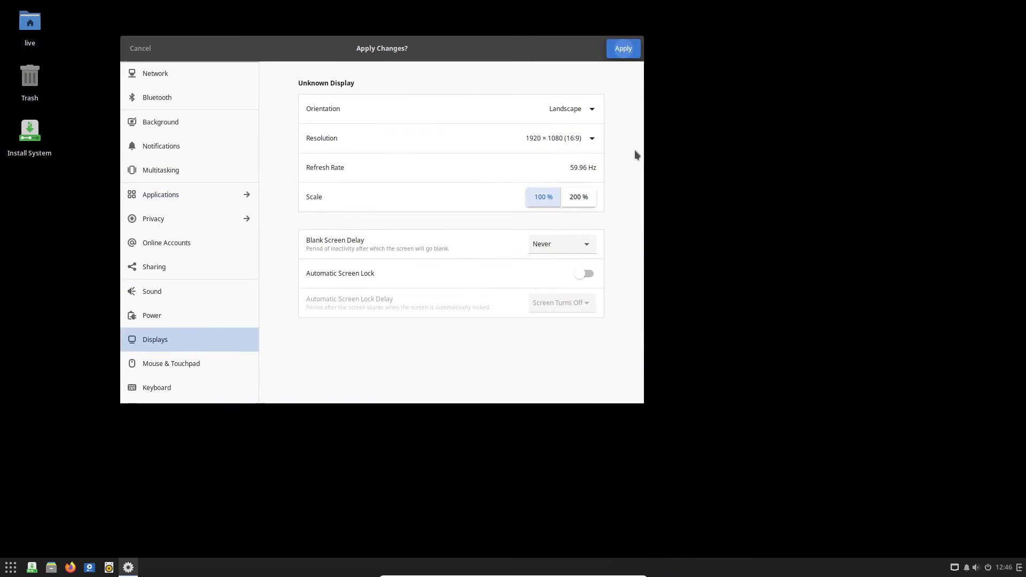
pyautogui.click(623, 48)
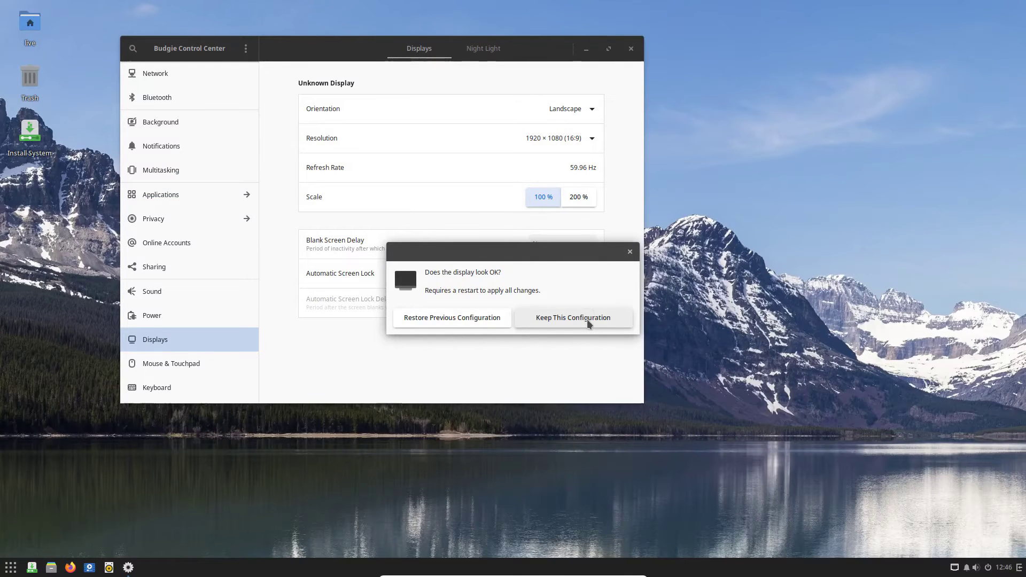
pyautogui.click(587, 319)
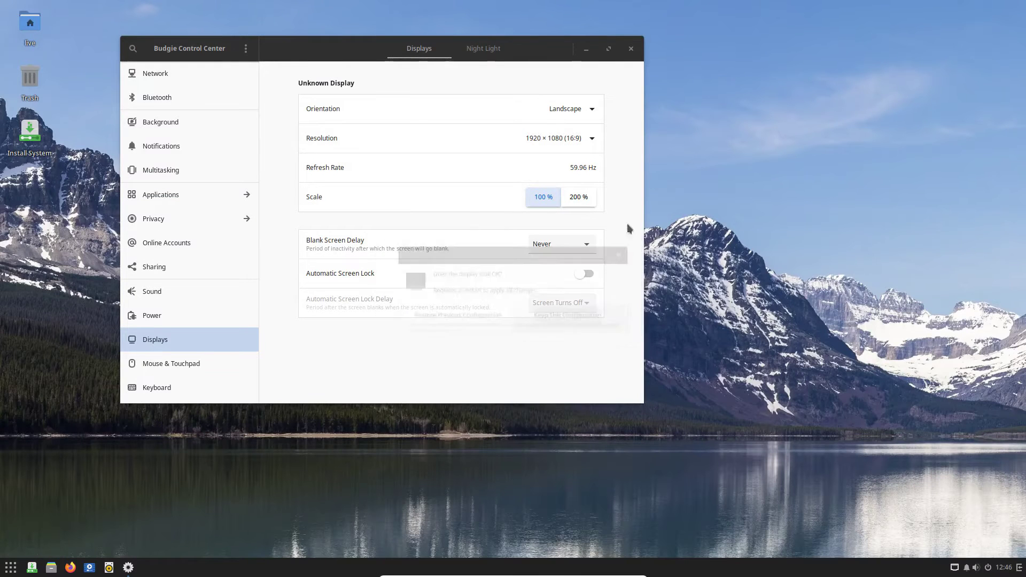
pyautogui.click(632, 49)
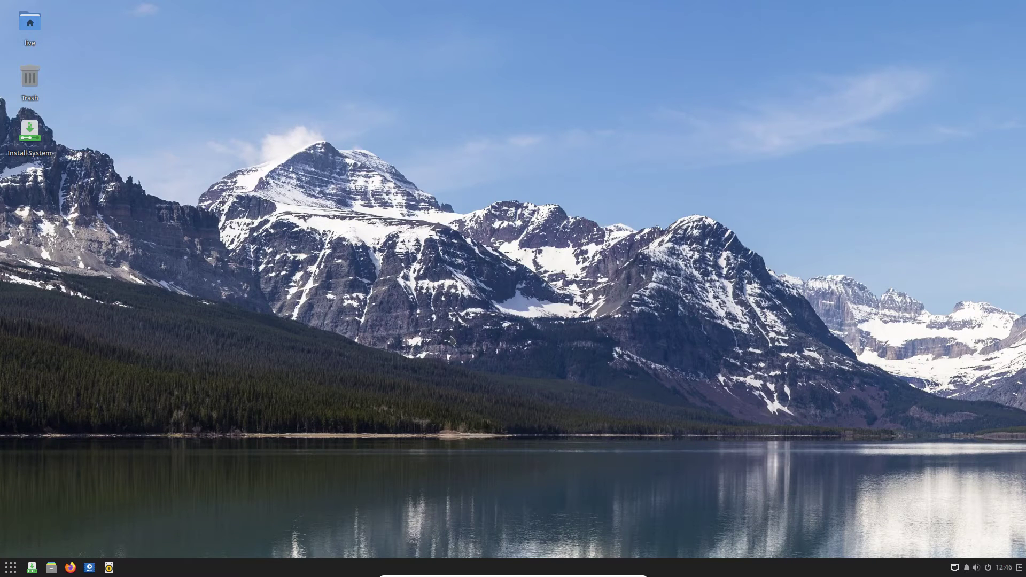
pyautogui.click(11, 568)
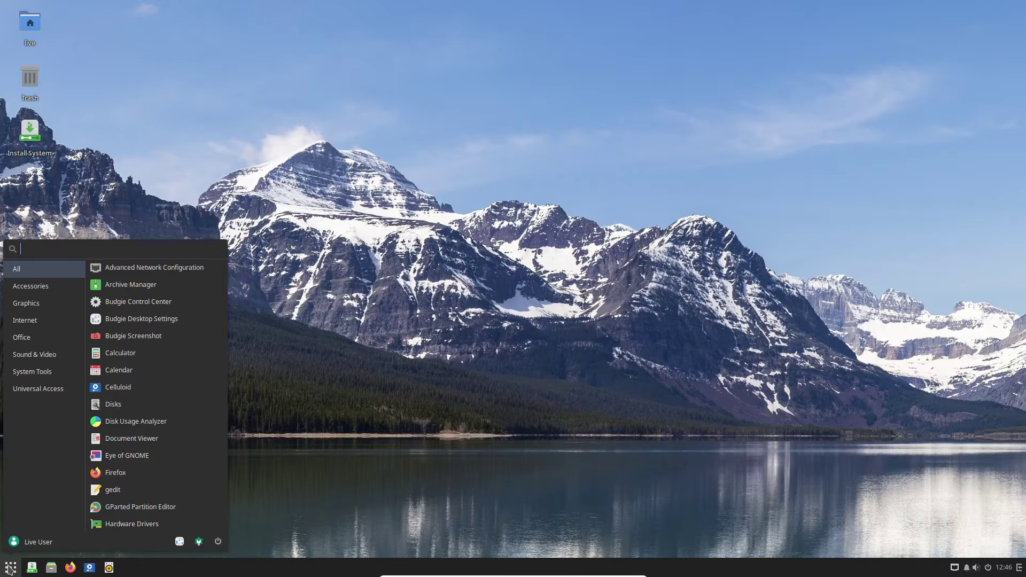
pyautogui.click(489, 405)
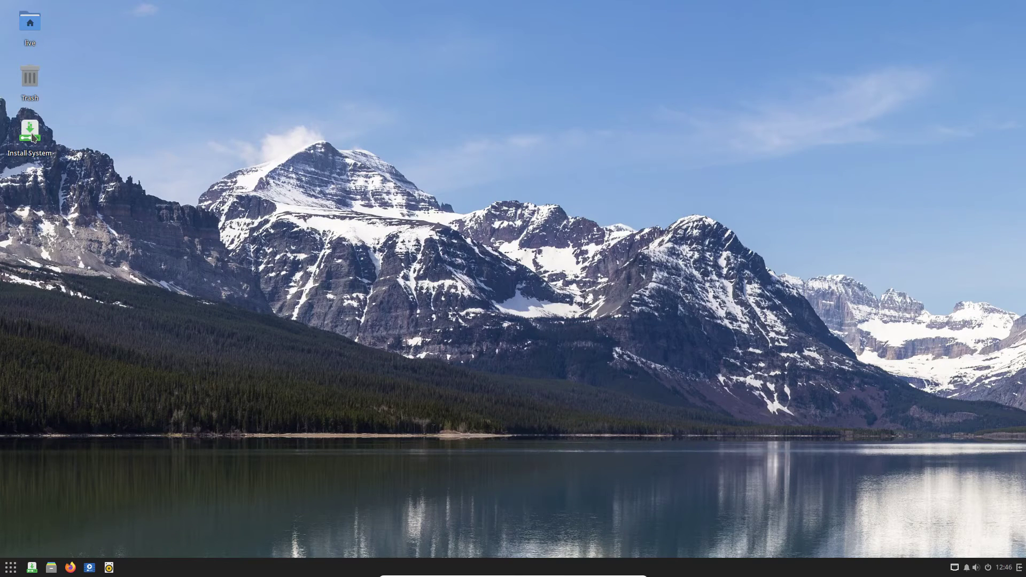
# - Launch the installer with British English and accept the London time zone and UK keyboard
pyautogui.click(577, 378)
pyautogui.click(498, 95)
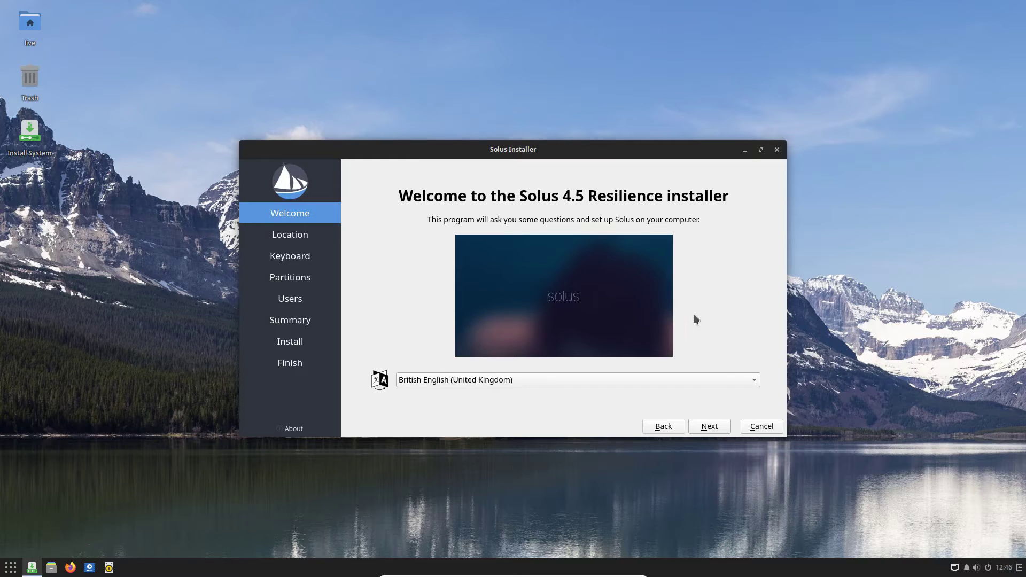
pyautogui.click(712, 431)
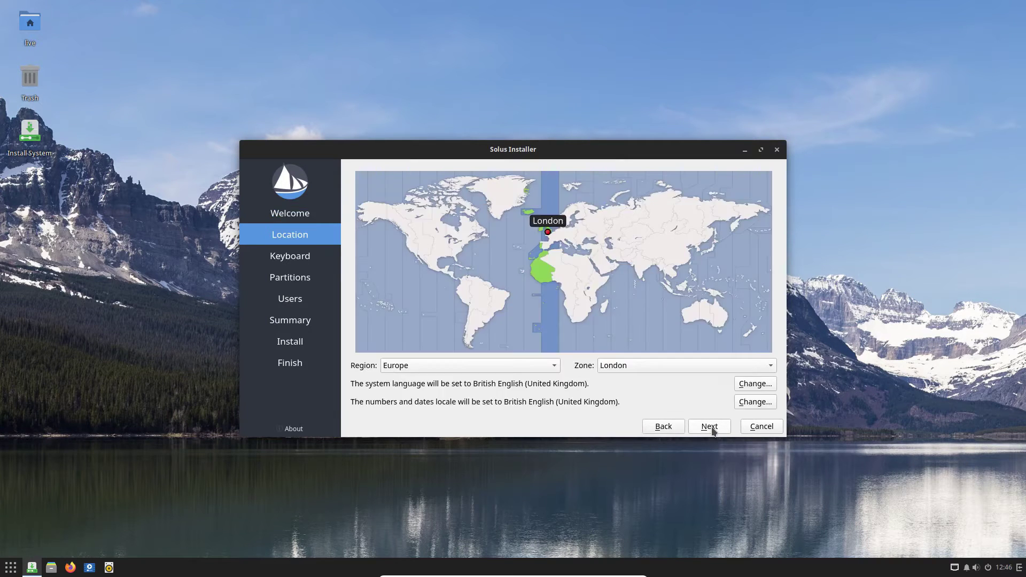
pyautogui.click(712, 431)
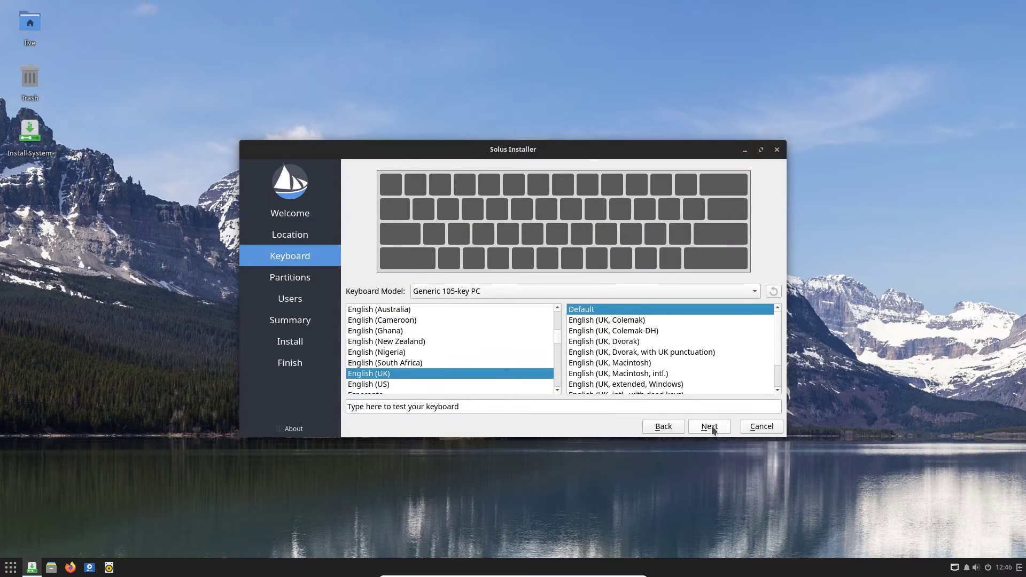
pyautogui.click(713, 430)
# - Revisit the keyboard step, then choose to erase the whole disk on the partitions step
pyautogui.click(669, 427)
pyautogui.click(716, 431)
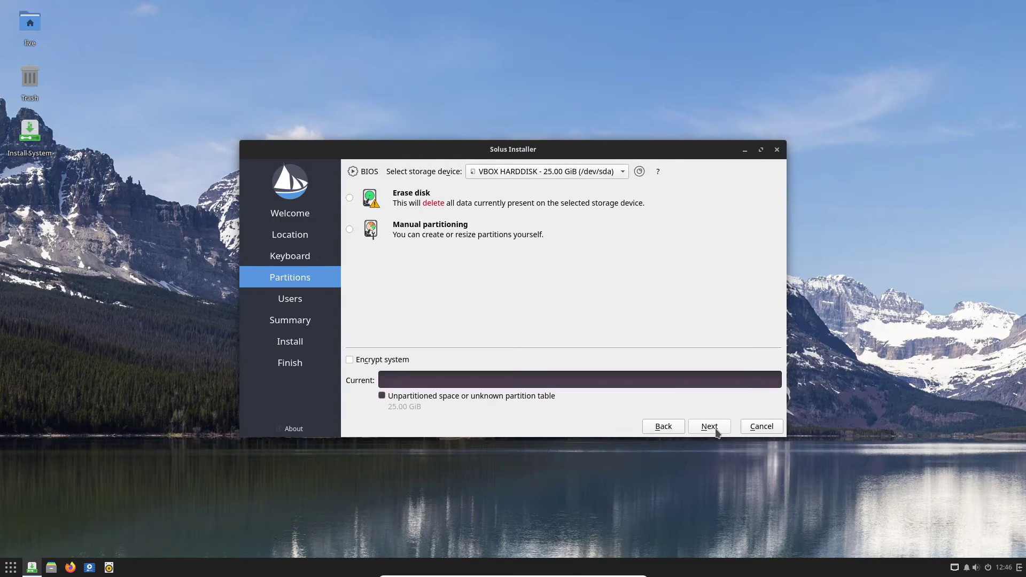
pyautogui.click(349, 198)
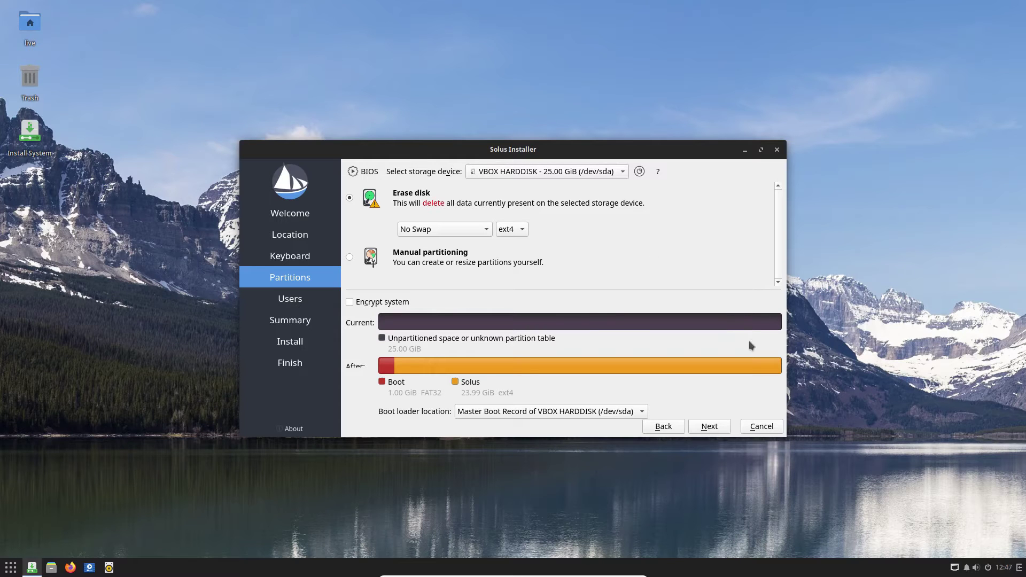
# - Enter the account password twice, review the summary, and start installing Solus
pyautogui.click(713, 429)
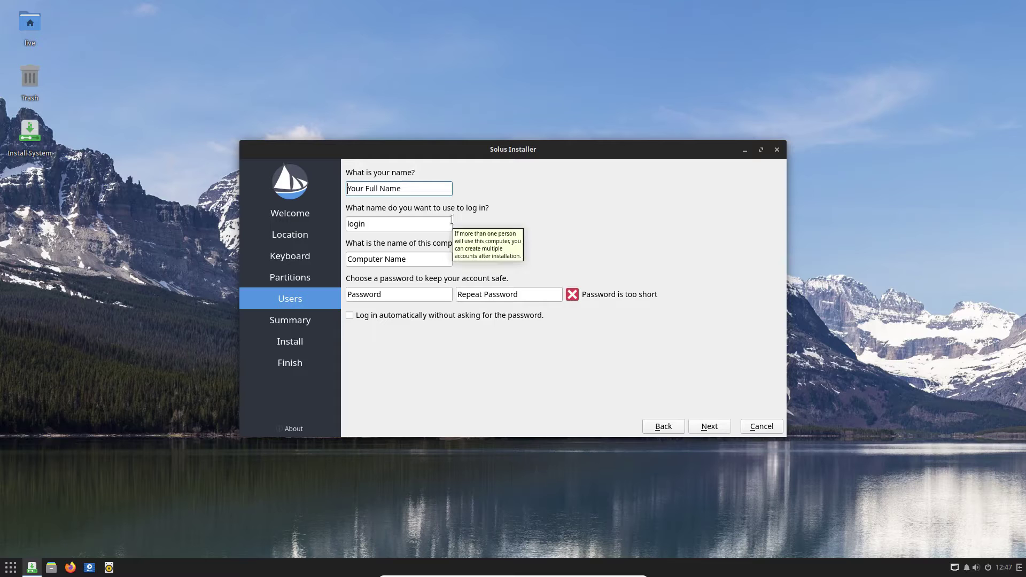
pyautogui.write('gary')
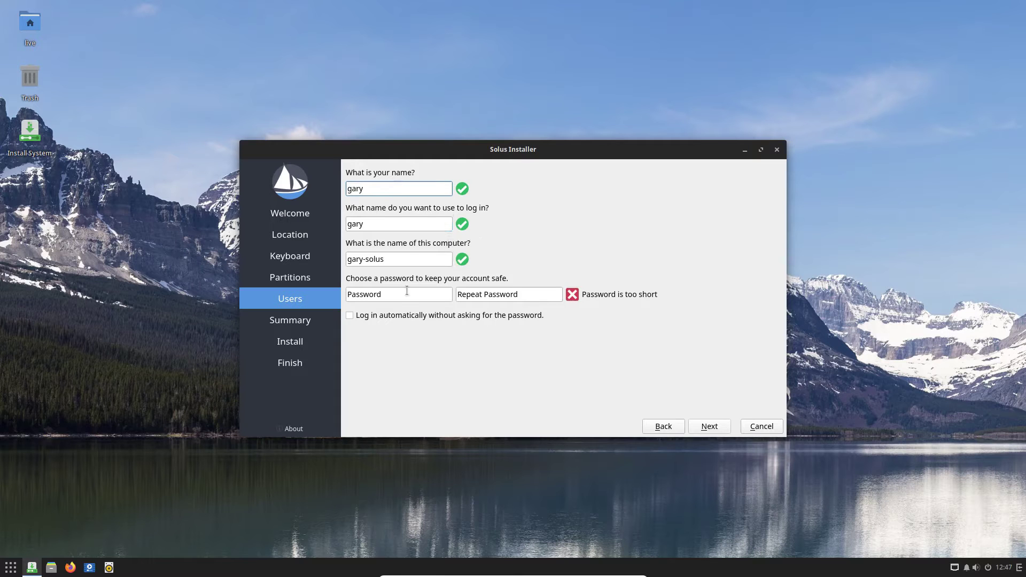
pyautogui.click(406, 293)
pyautogui.write('password')
pyautogui.press('Tab')
pyautogui.write('password')
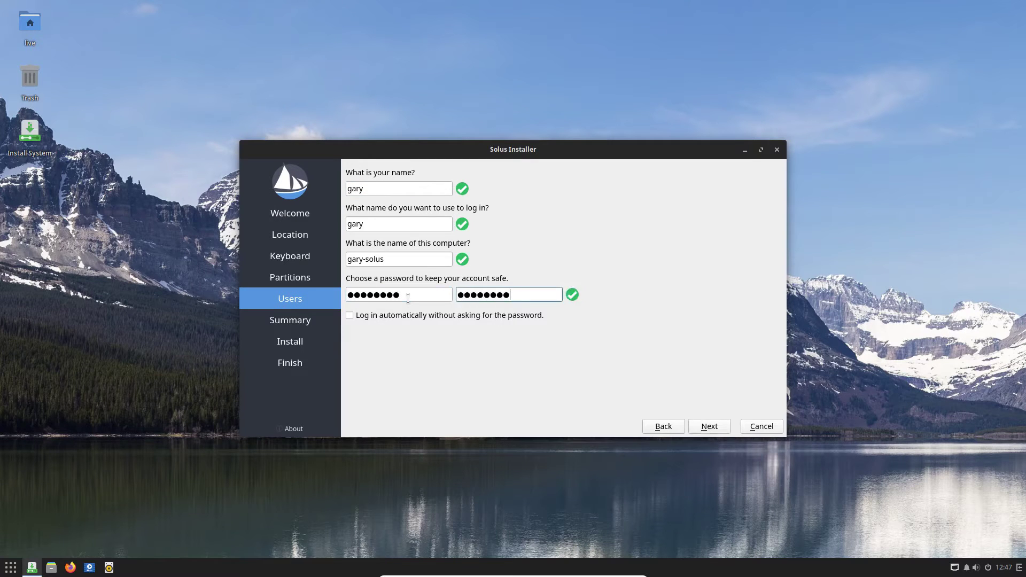
pyautogui.click(713, 428)
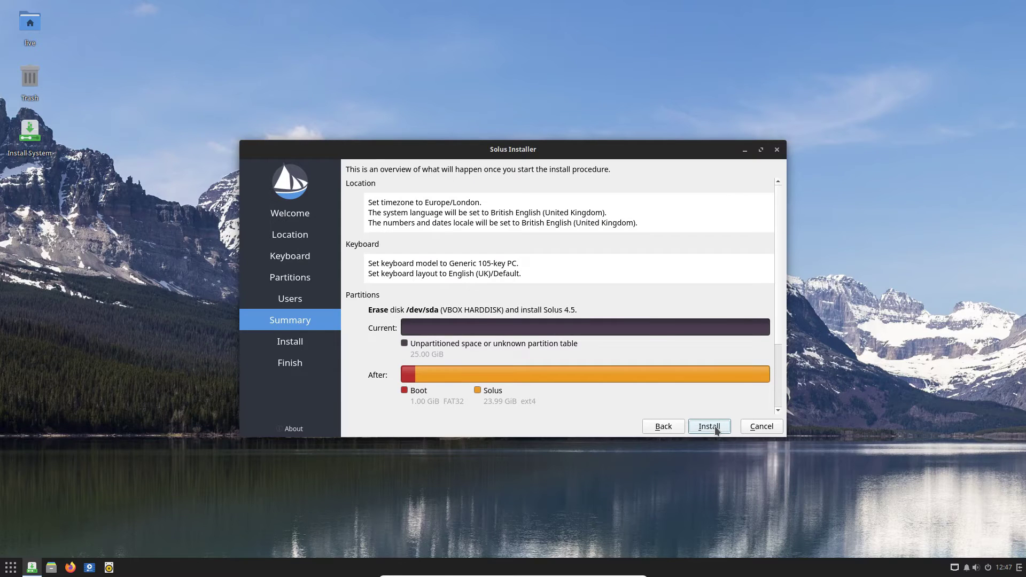
pyautogui.click(715, 430)
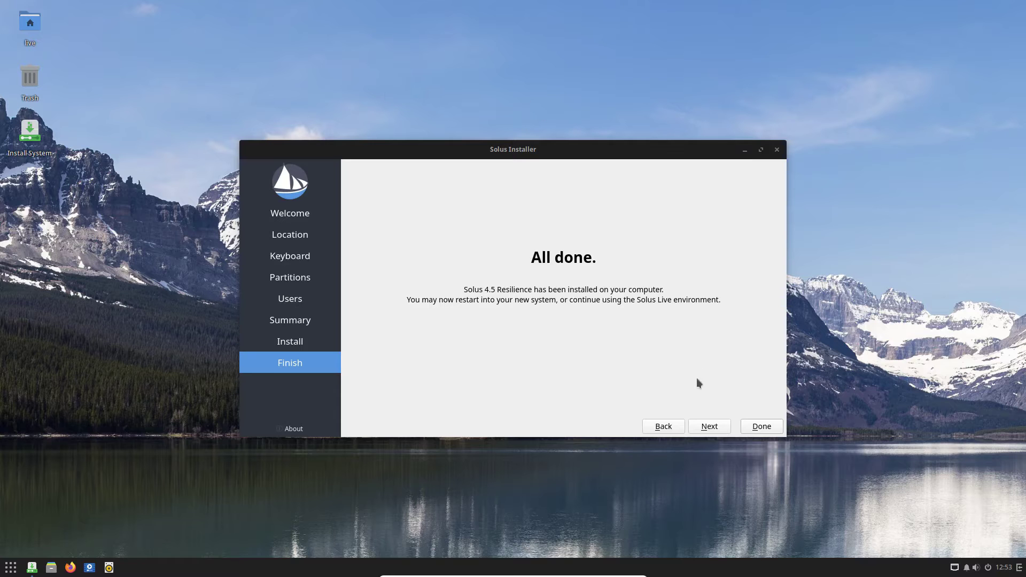
# - Close the finished installer and reboot the system from the Budgie power options
pyautogui.click(772, 428)
pyautogui.click(10, 567)
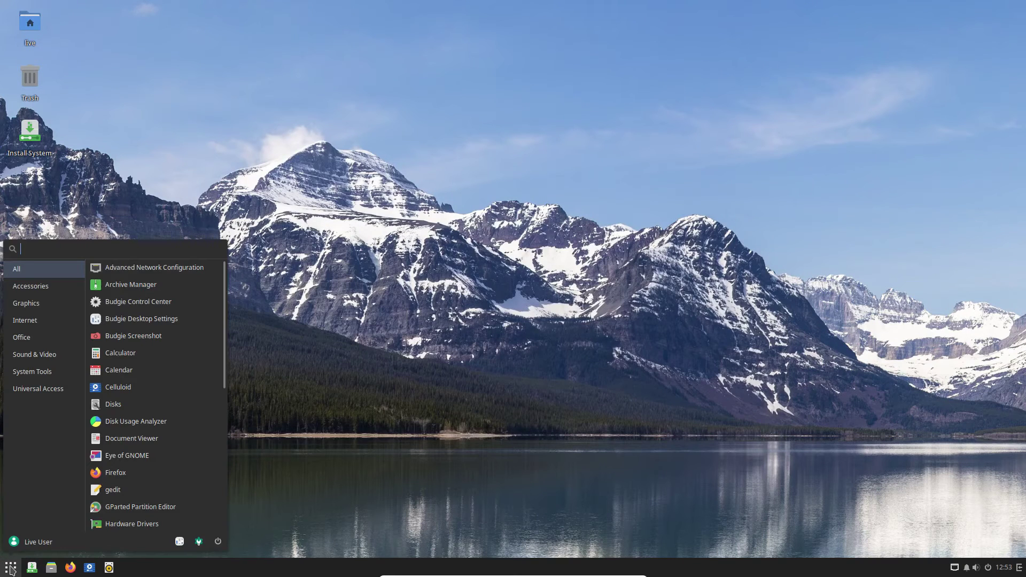
pyautogui.click(222, 548)
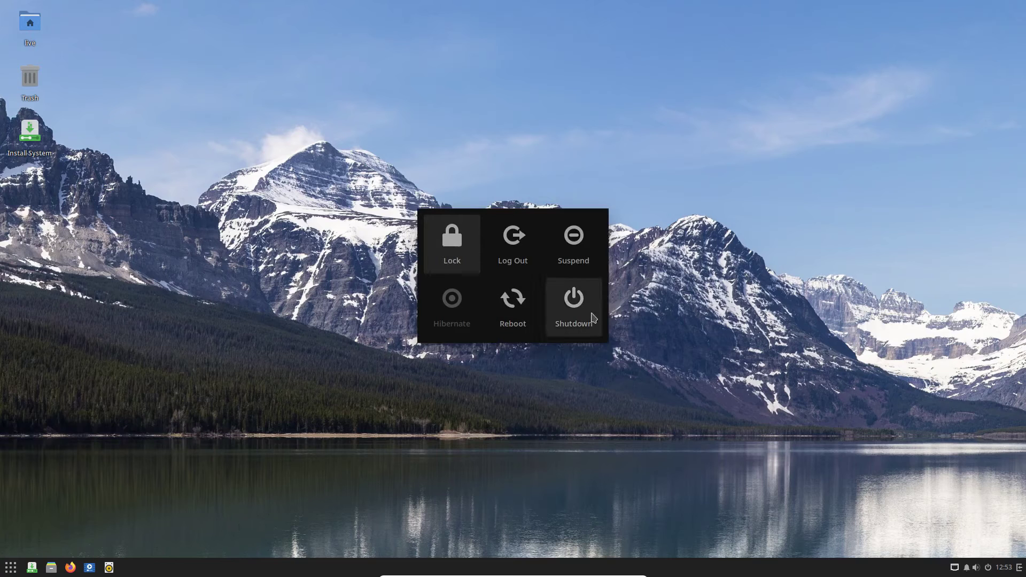
pyautogui.click(519, 314)
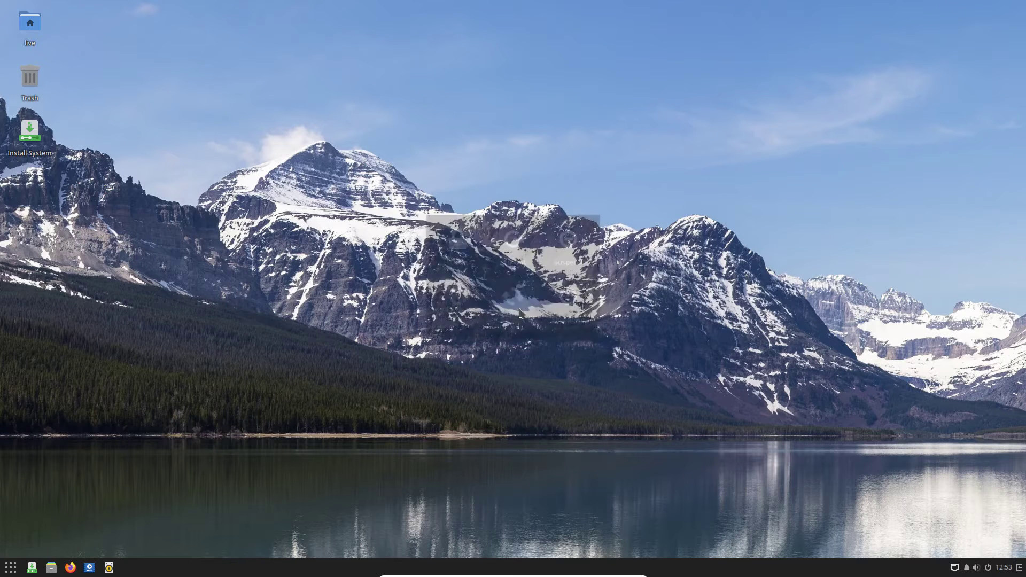
pyautogui.click(561, 303)
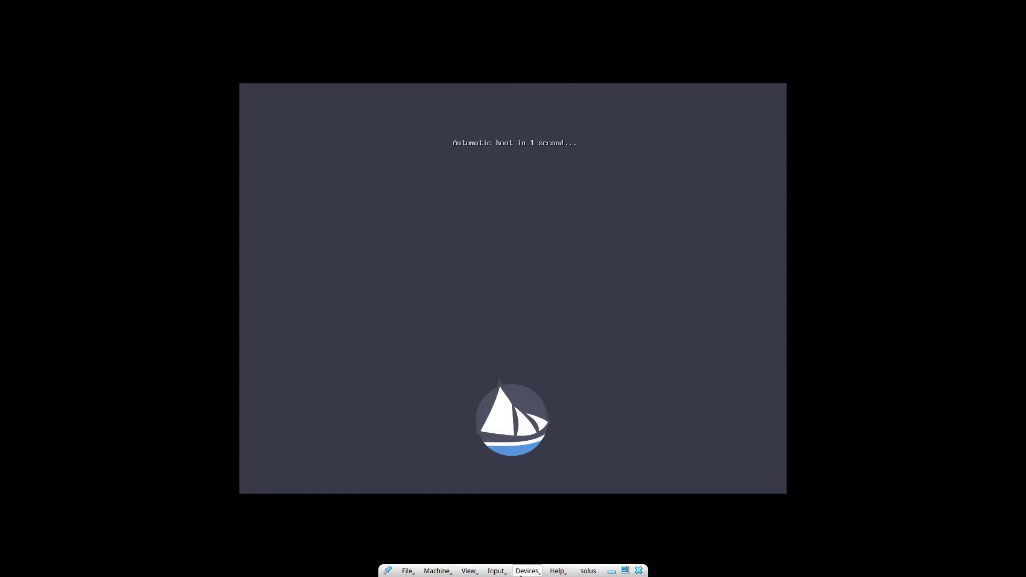
pyautogui.click(433, 572)
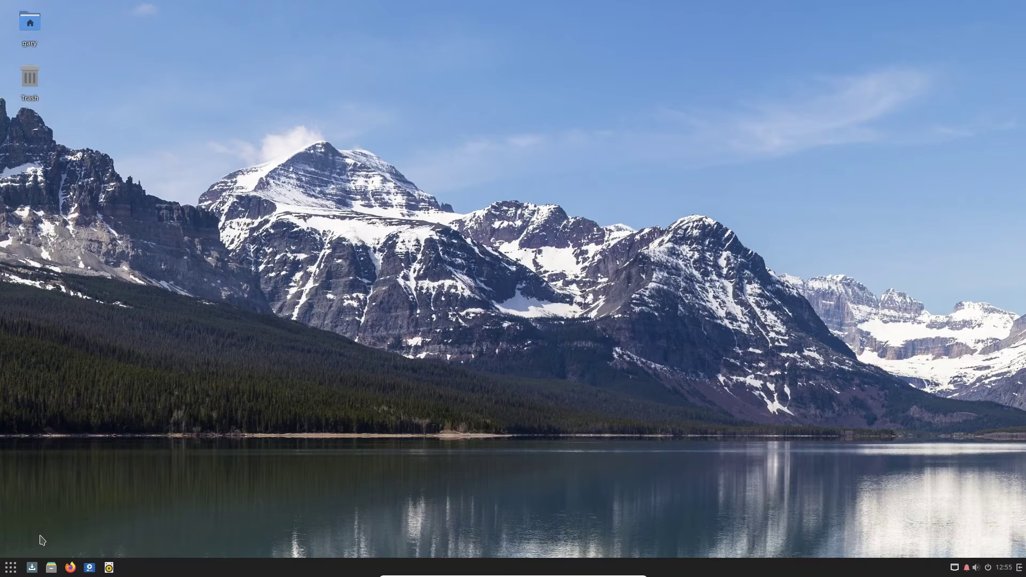
# - Browse the Accessories, Graphics, Office and System Tools categories in the applications menu
pyautogui.click(10, 570)
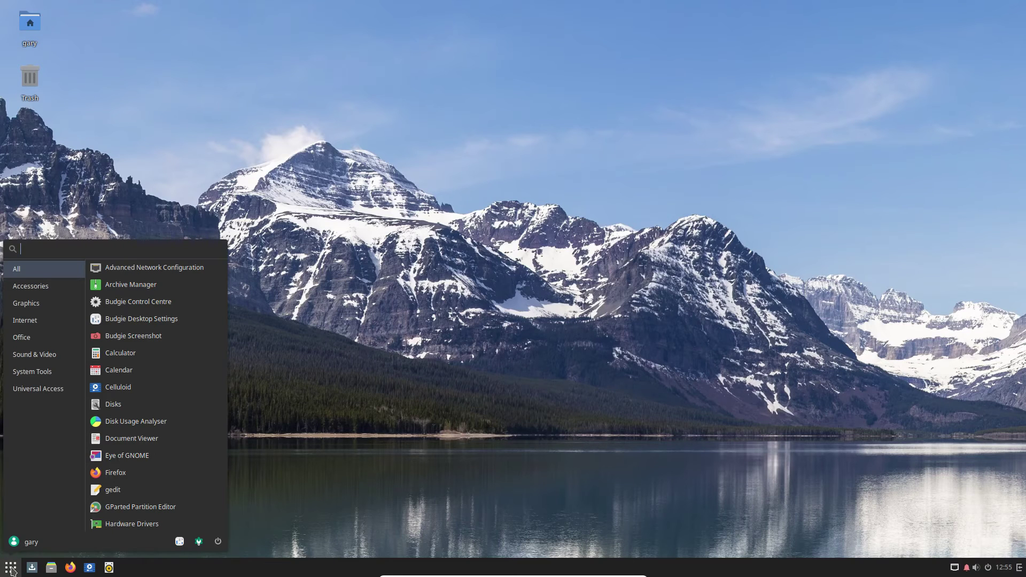
pyautogui.click(42, 285)
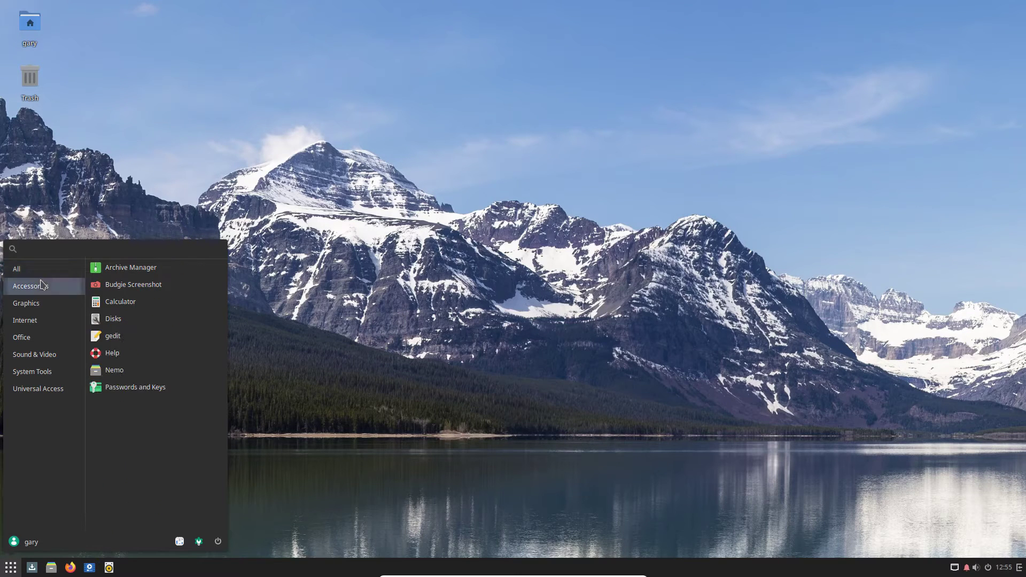
pyautogui.click(41, 303)
pyautogui.click(43, 320)
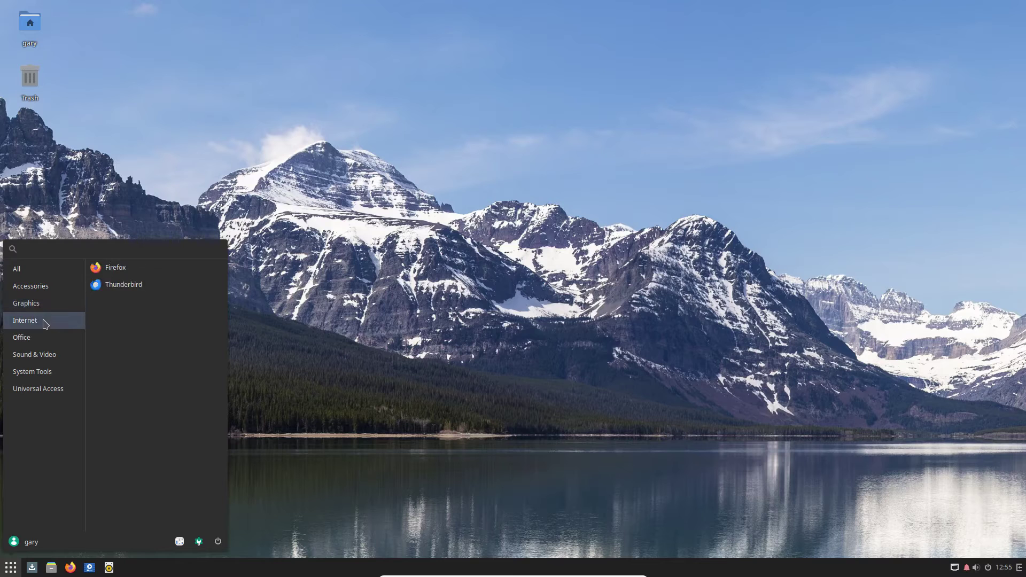
pyautogui.click(44, 338)
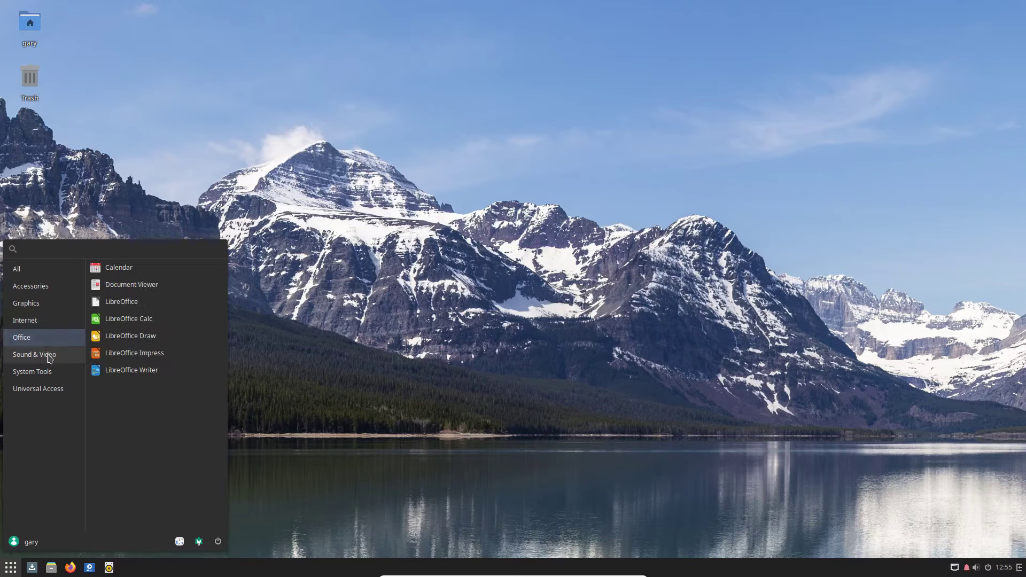
pyautogui.click(48, 355)
pyautogui.click(45, 373)
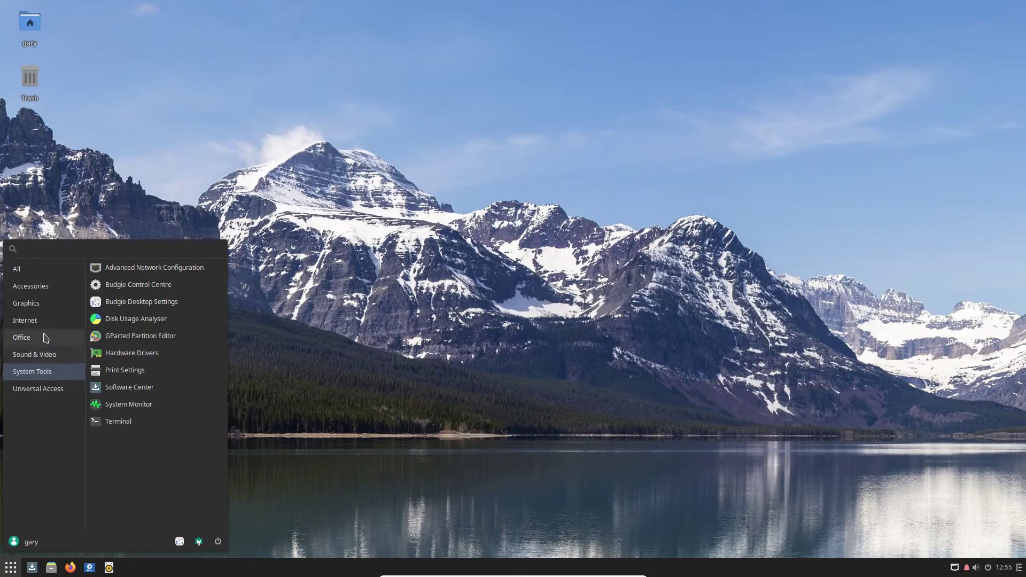
# - Review Graphics, Internet, Office, Sound & Video and System Tools apps, then close the menu
pyautogui.click(46, 304)
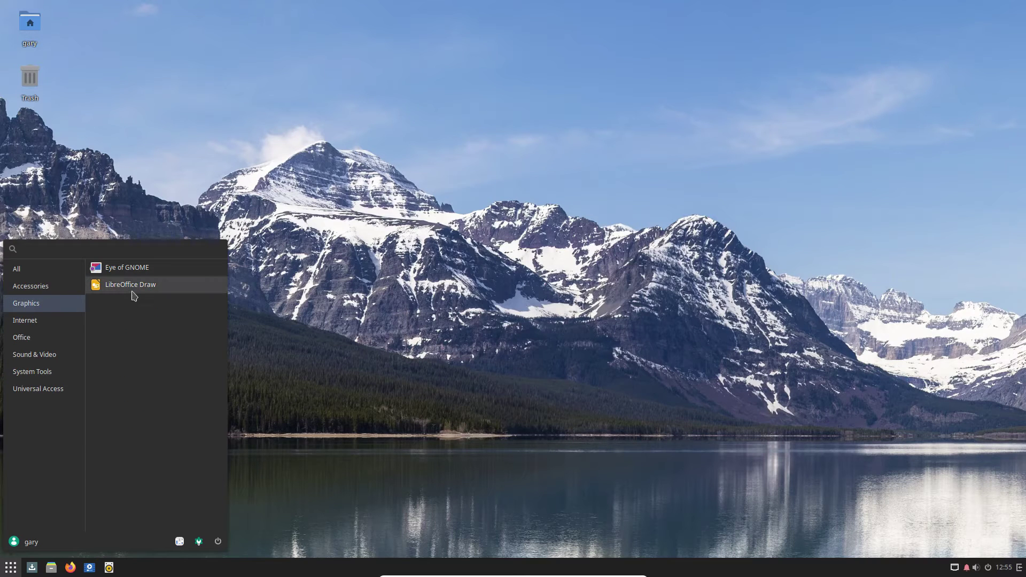
pyautogui.click(81, 323)
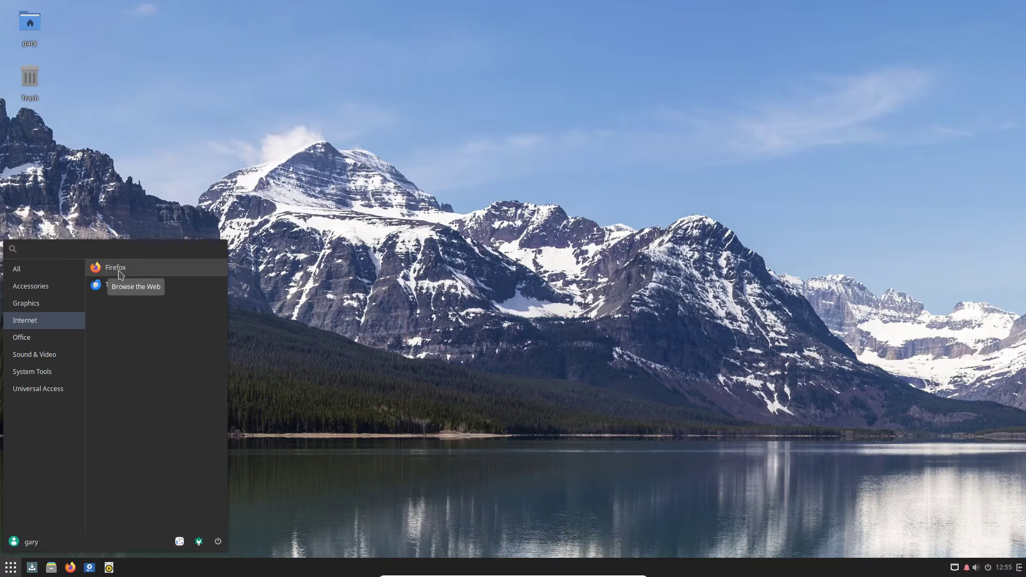
pyautogui.click(33, 345)
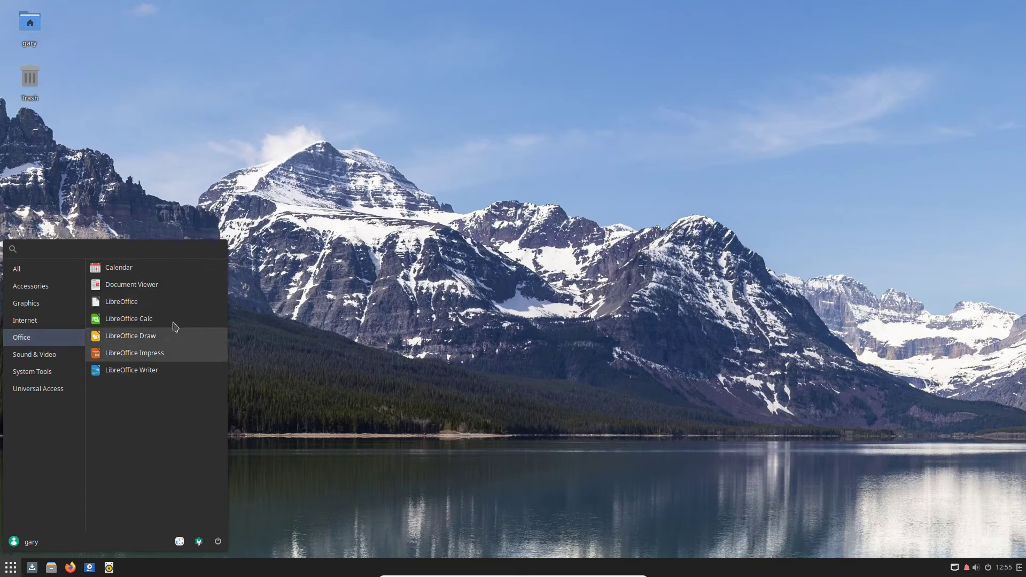
pyautogui.click(42, 357)
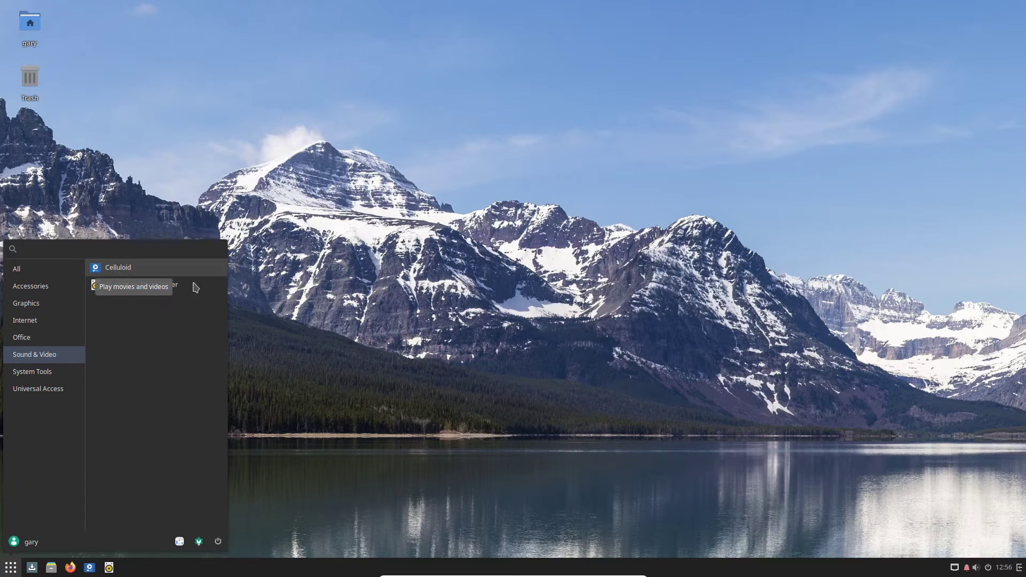
pyautogui.click(29, 377)
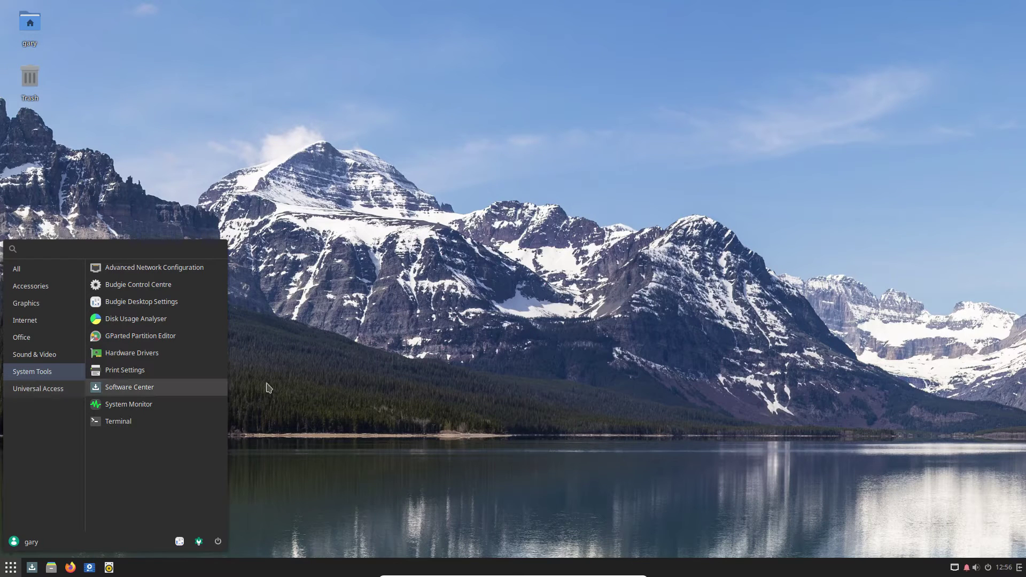
pyautogui.click(515, 296)
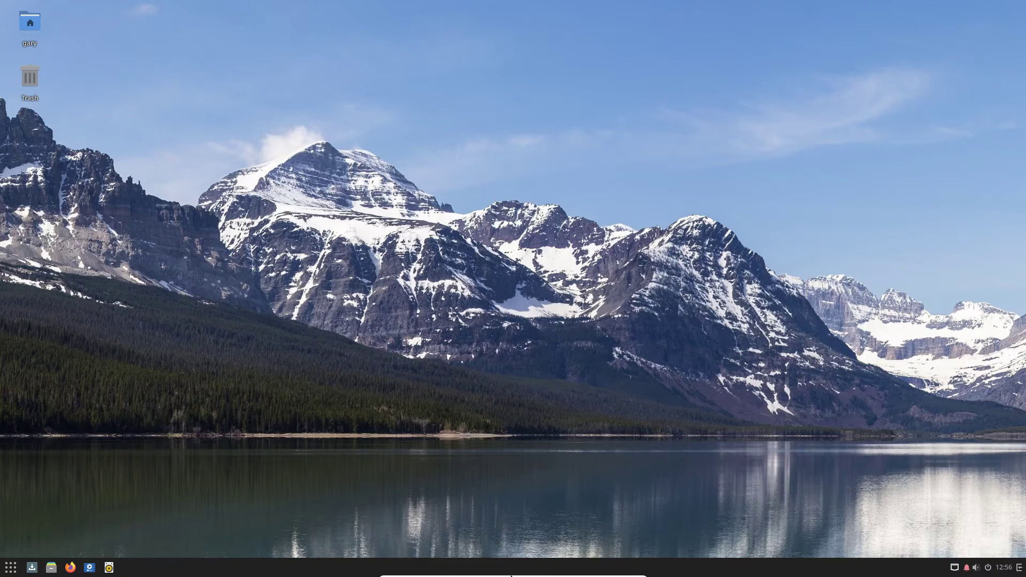
# - Attach the host's Realtek Bluetooth Radio to the VM via Devices > USB and verify it
pyautogui.click(526, 571)
pyautogui.moveTo(561, 480)
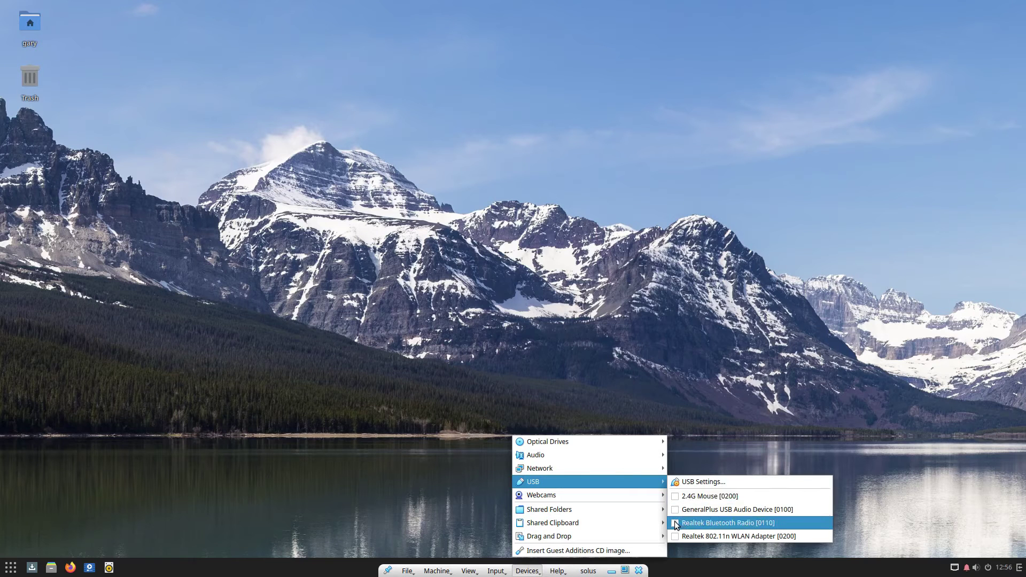
pyautogui.click(674, 525)
pyautogui.click(523, 572)
pyautogui.click(676, 538)
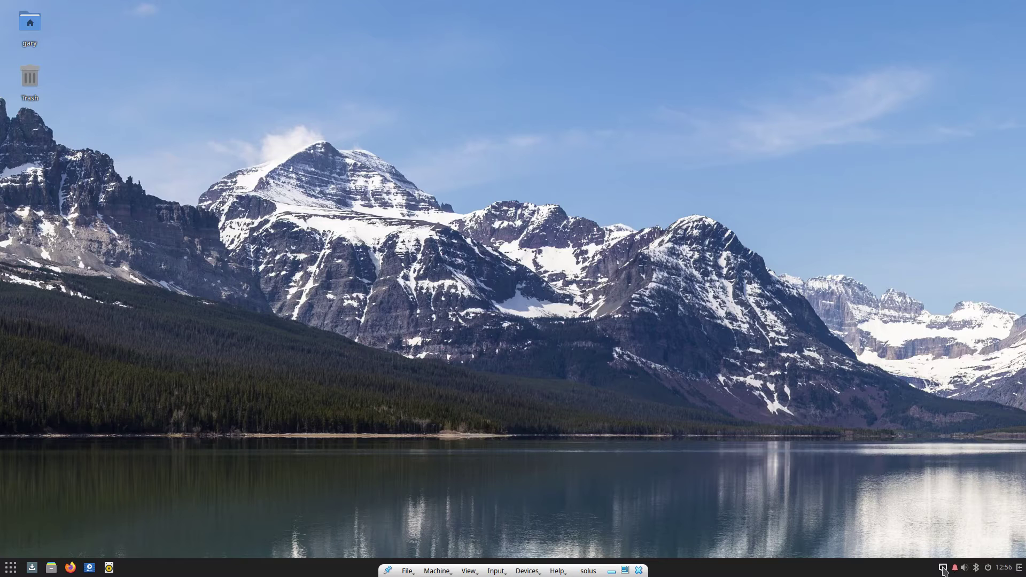
# - Check the available Wi-Fi networks in the network tray menu, then close it
pyautogui.click(943, 571)
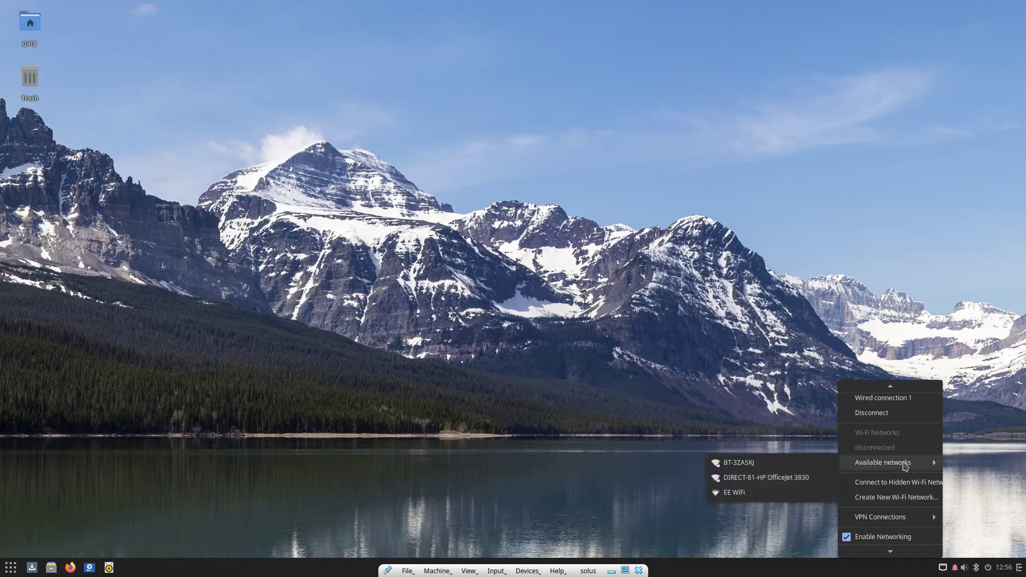
pyautogui.moveTo(882, 463)
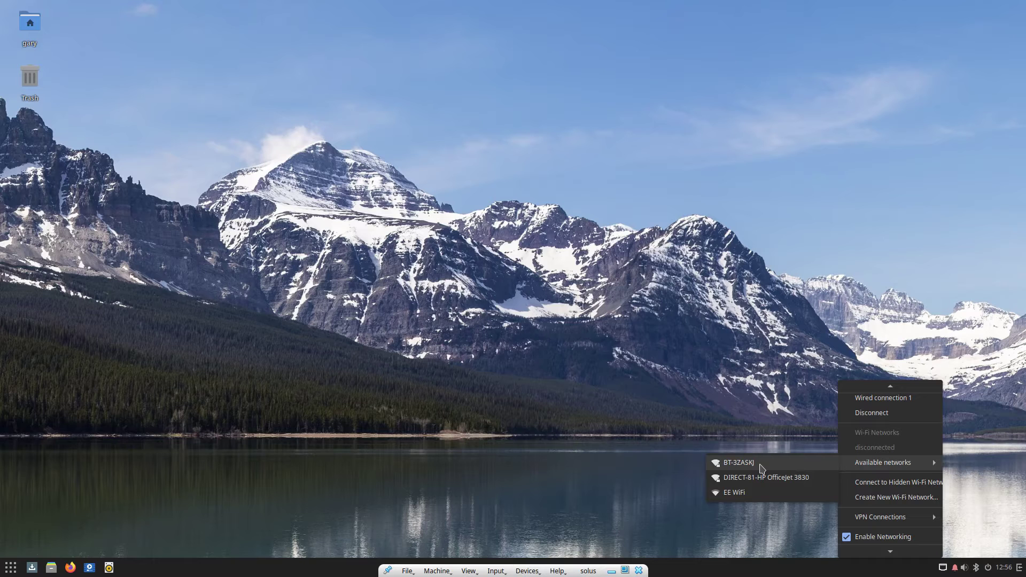
pyautogui.click(727, 332)
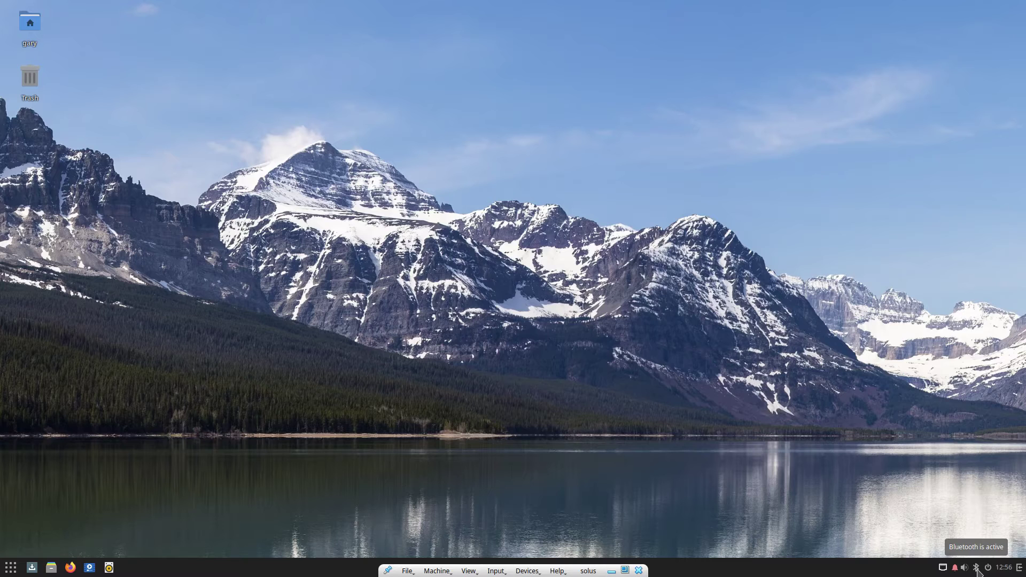
# - From the tray's Bluetooth settings, connect the Imdwimd RGB01 device
pyautogui.click(977, 569)
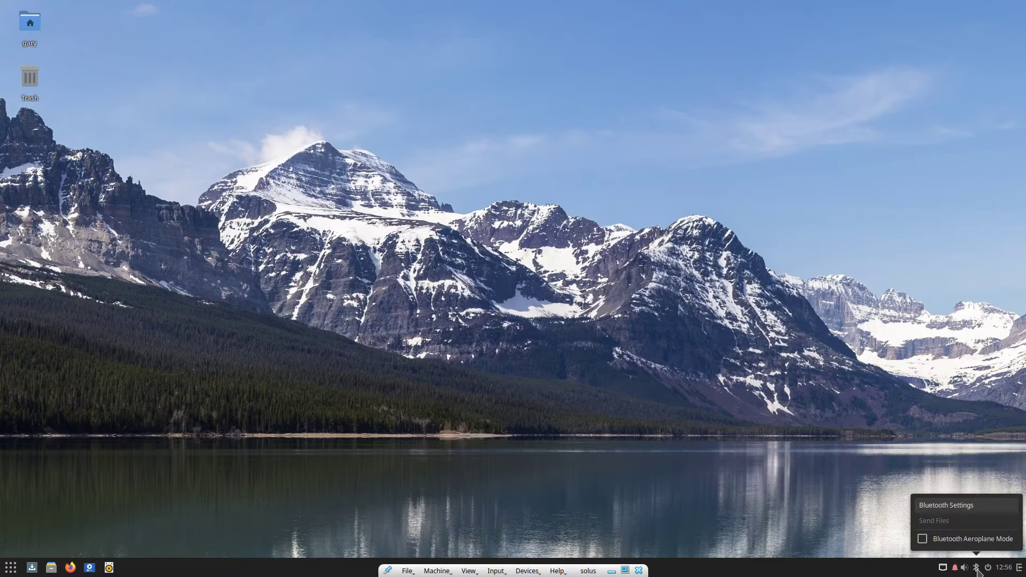
pyautogui.click(950, 507)
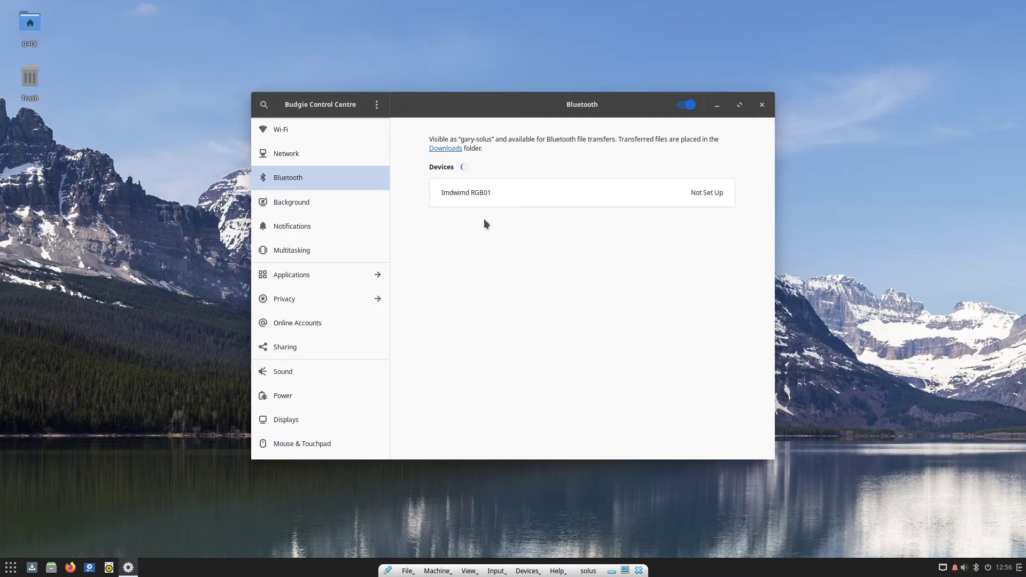
pyautogui.click(475, 188)
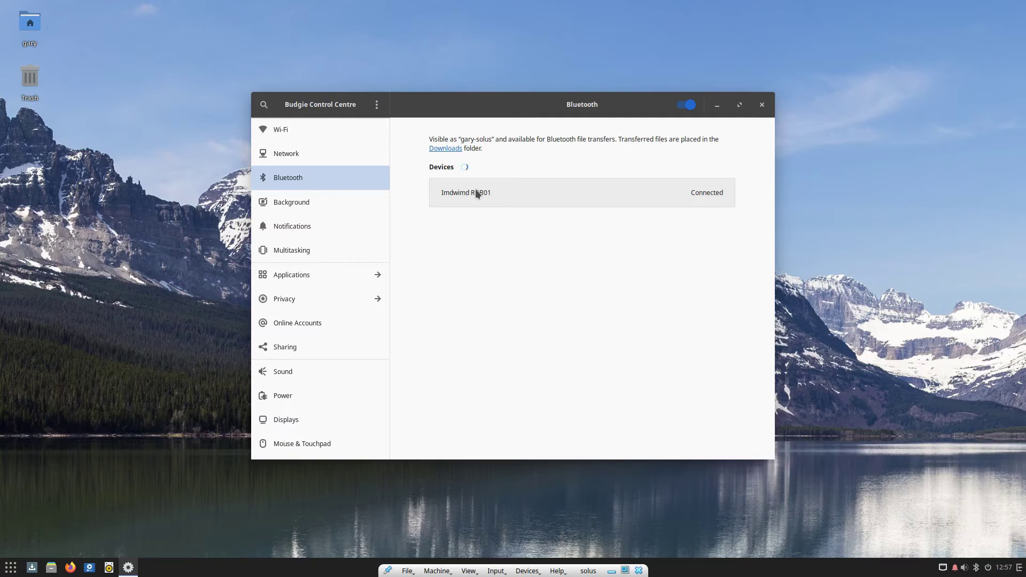
pyautogui.scroll(-1, 339, 222)
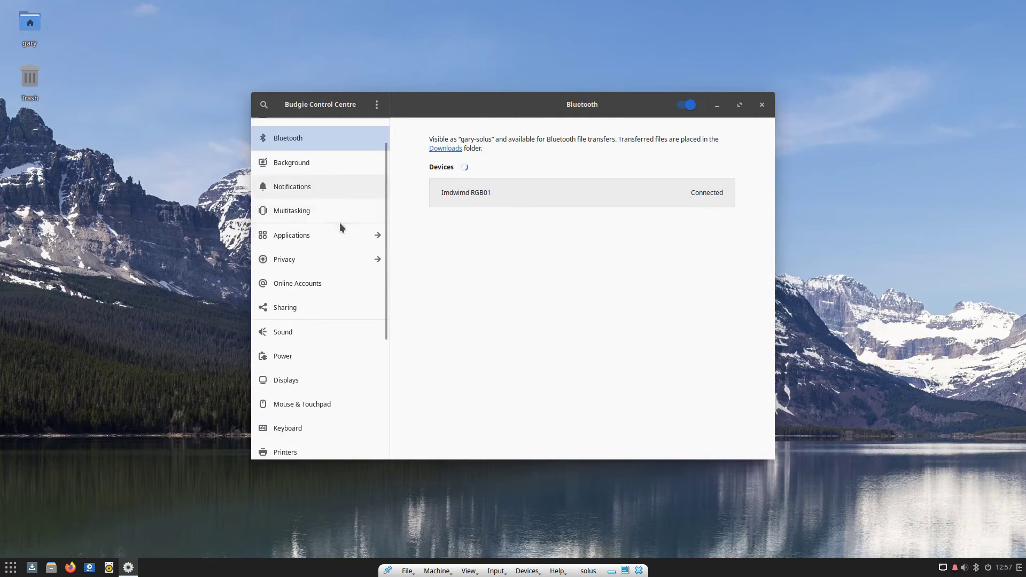
pyautogui.scroll(-2, 339, 227)
# - Unlock the Printers page with the account password
pyautogui.click(312, 375)
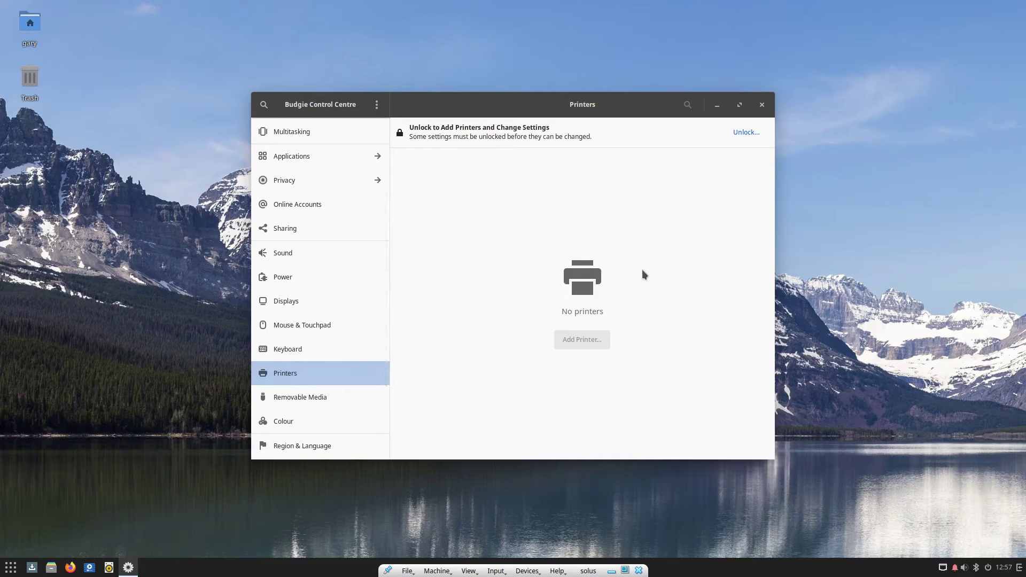
pyautogui.click(753, 132)
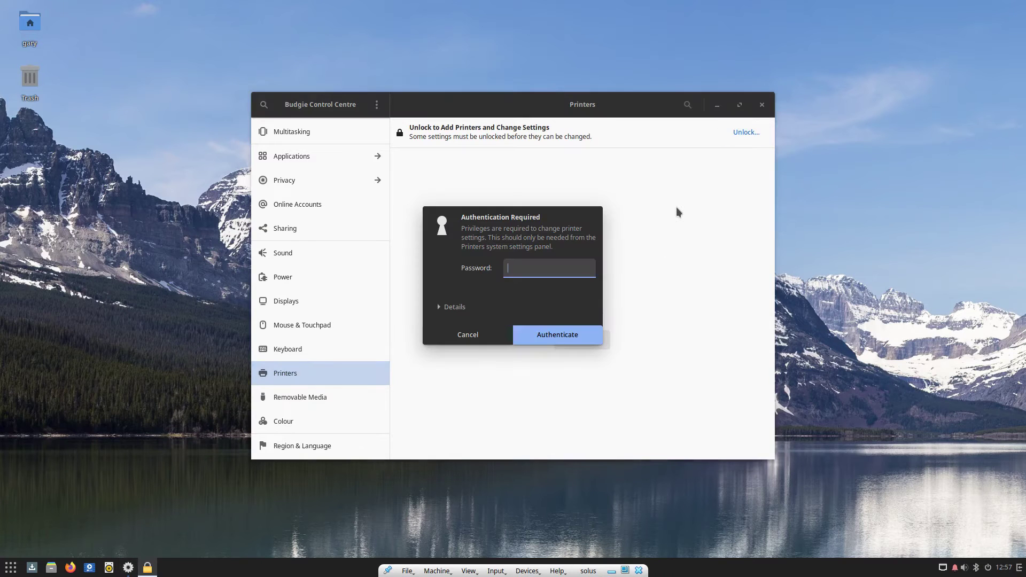
pyautogui.write('••••••••')
pyautogui.press('Return')
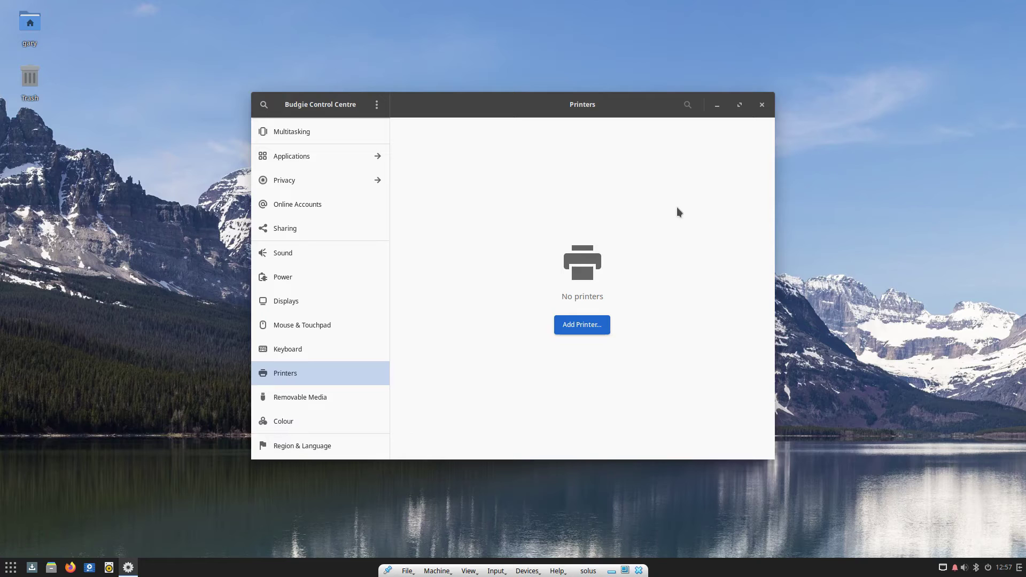
# - Add the OfficeJet-3830 network printer from the discovered printers list
pyautogui.click(581, 328)
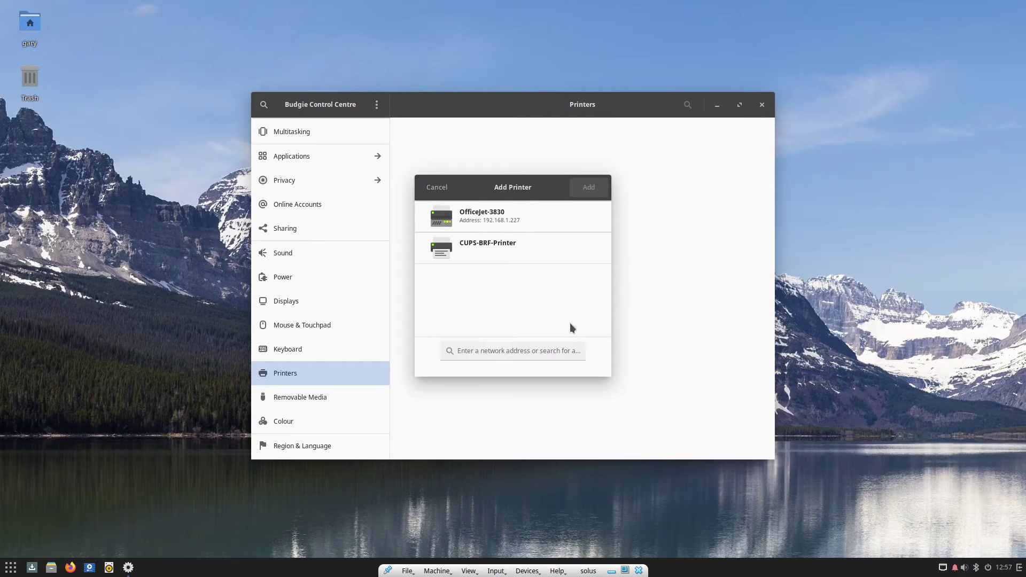
pyautogui.click(497, 212)
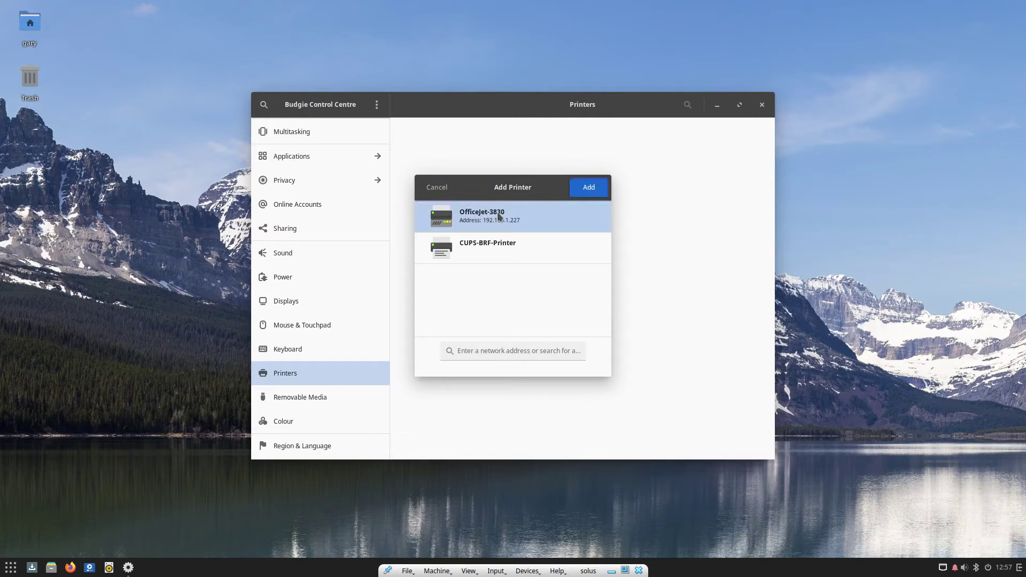
pyautogui.click(599, 191)
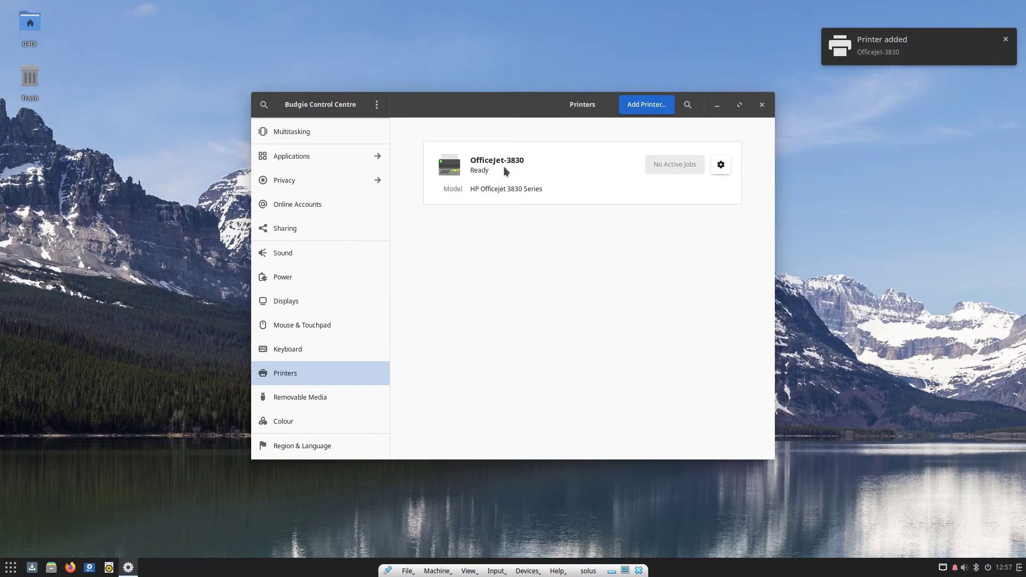
# - Copy both Gypsy Jive MP3s into Music and the invideo-ai MP4 into Videos
pyautogui.click(762, 106)
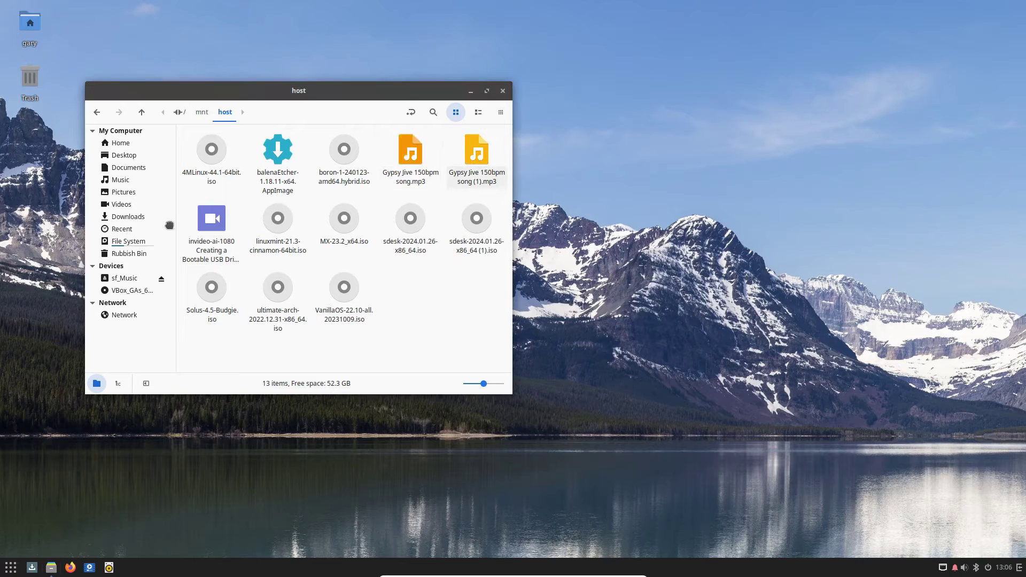
pyautogui.moveTo(153, 211); pyautogui.dragTo(127, 178)
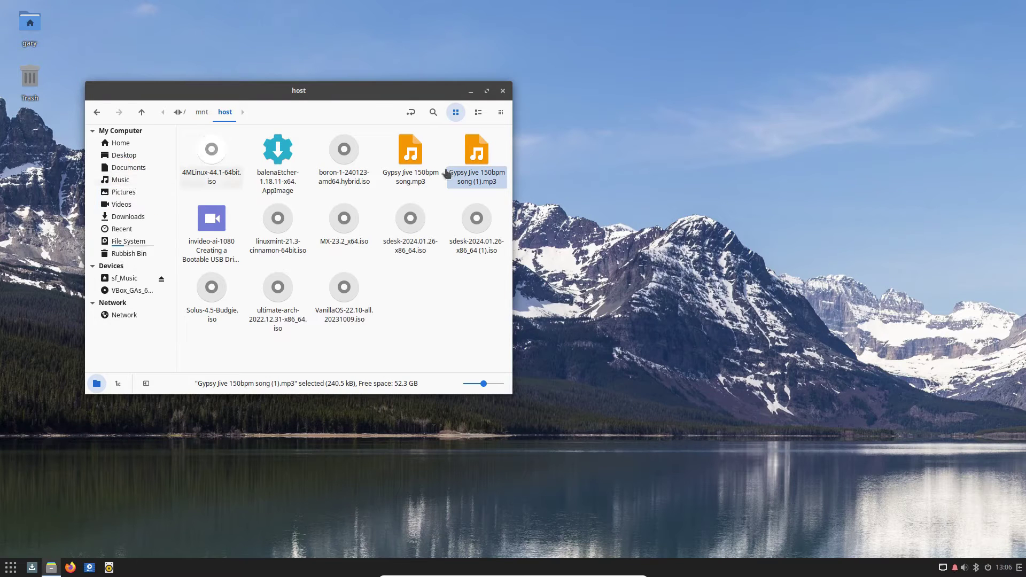
pyautogui.moveTo(407, 171); pyautogui.dragTo(120, 181)
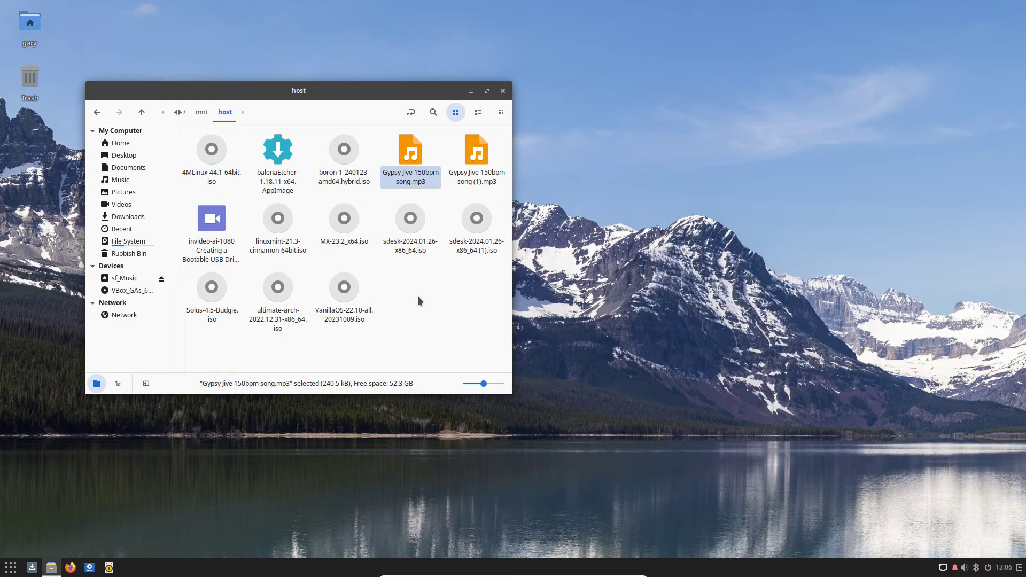
pyautogui.moveTo(212, 218); pyautogui.dragTo(121, 203)
# - Check the Videos and Music folders for the copies and launch the music player
pyautogui.click(121, 204)
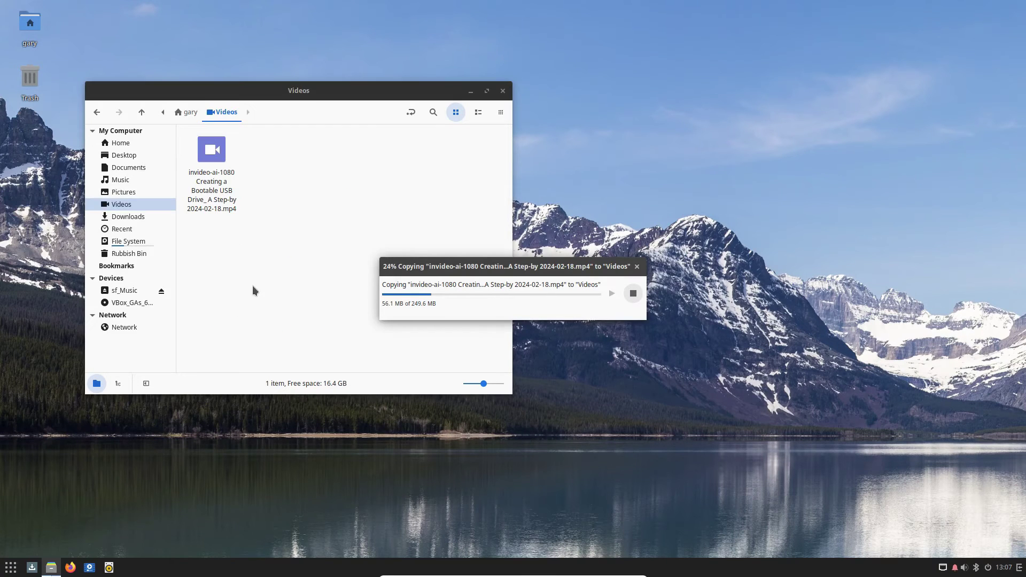
pyautogui.click(121, 179)
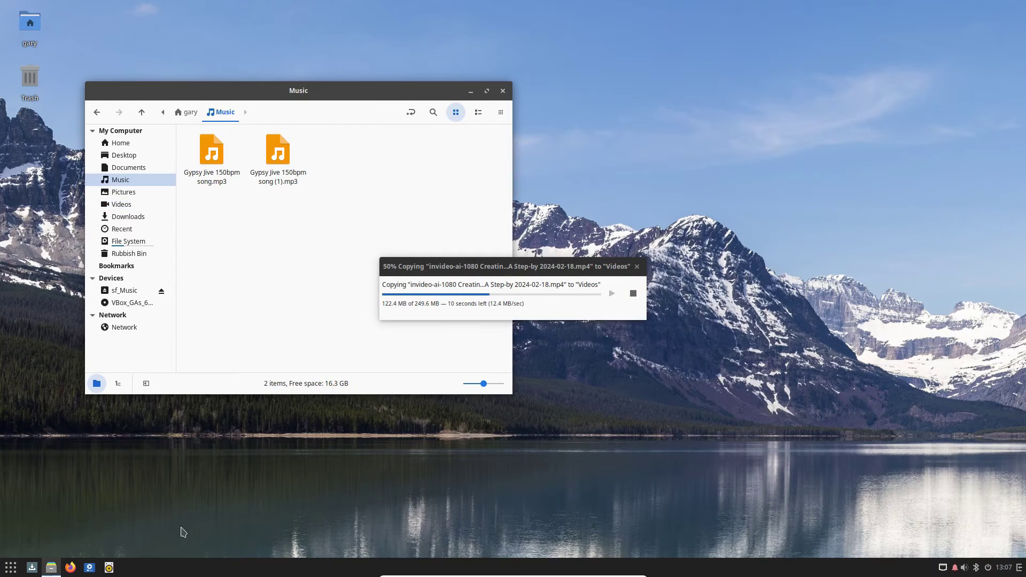
pyautogui.click(109, 567)
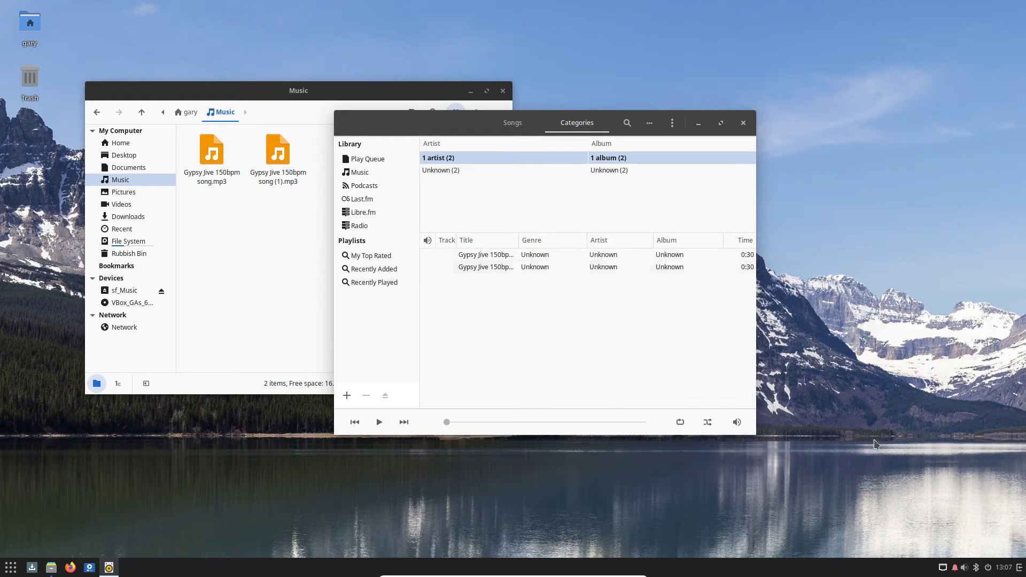
# - Glance at the connected Bluetooth device, close settings, and widen the Rhythmbox window
pyautogui.click(977, 567)
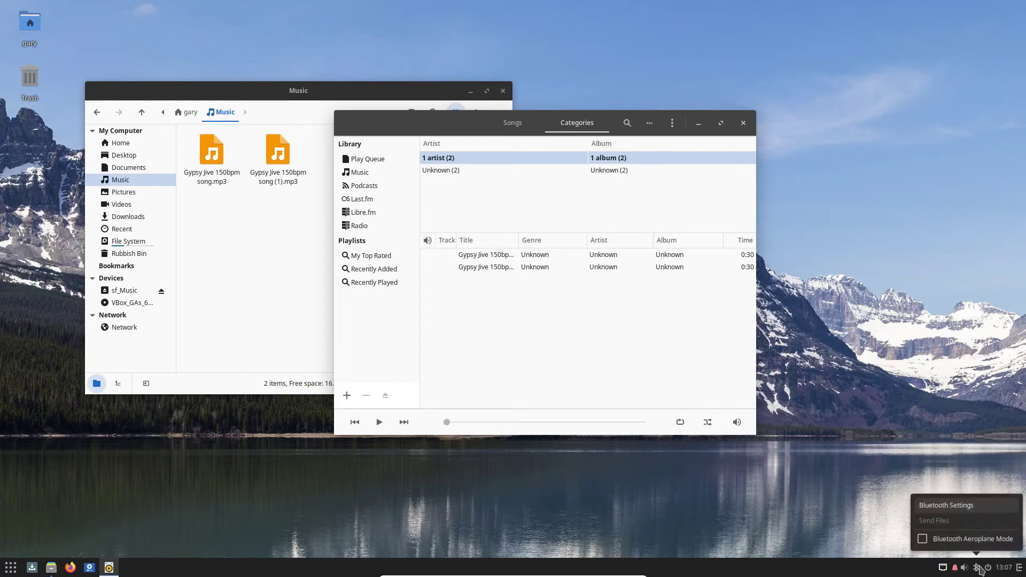
pyautogui.click(946, 506)
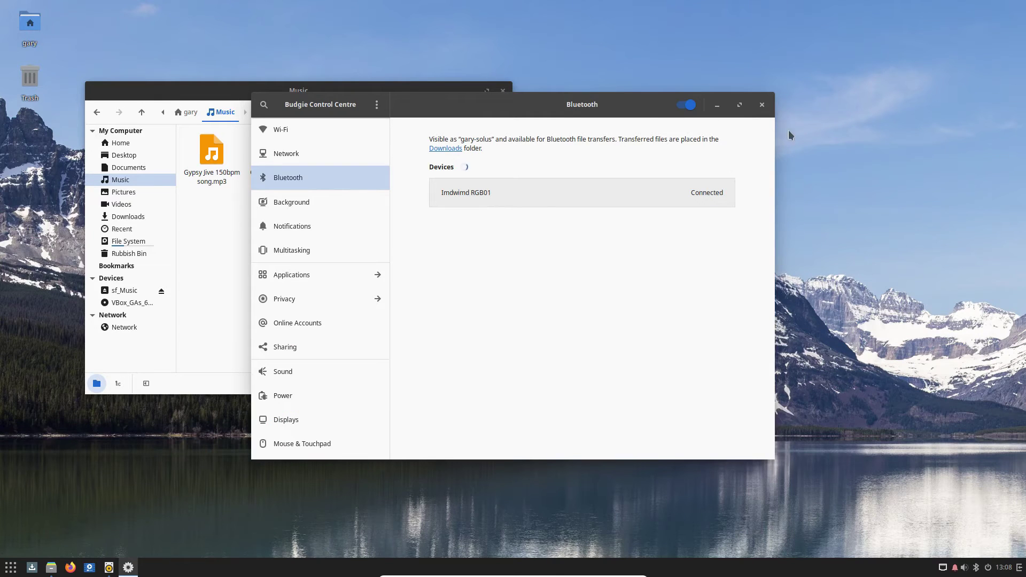
pyautogui.click(761, 105)
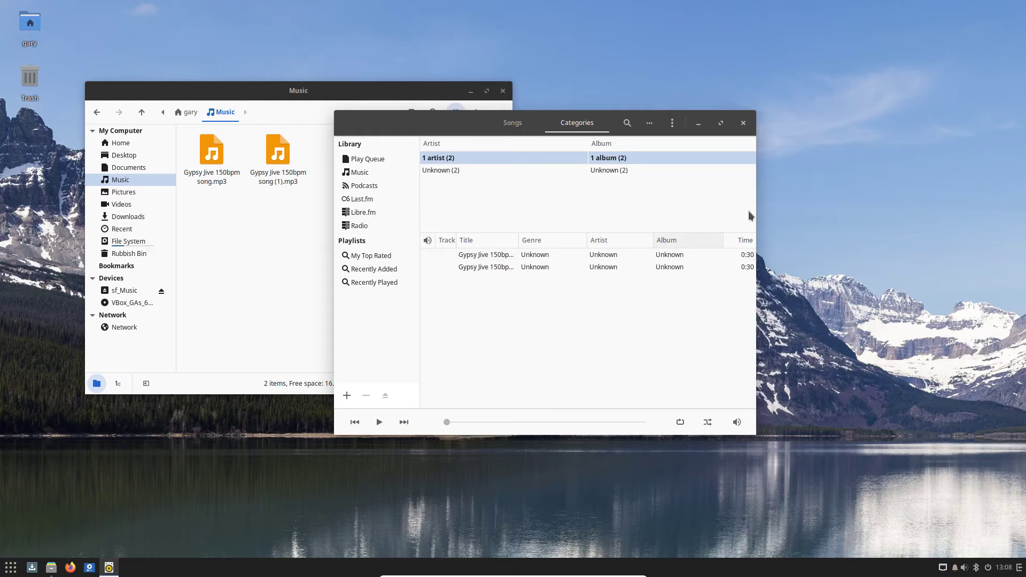
pyautogui.moveTo(805, 187); pyautogui.dragTo(847, 187)
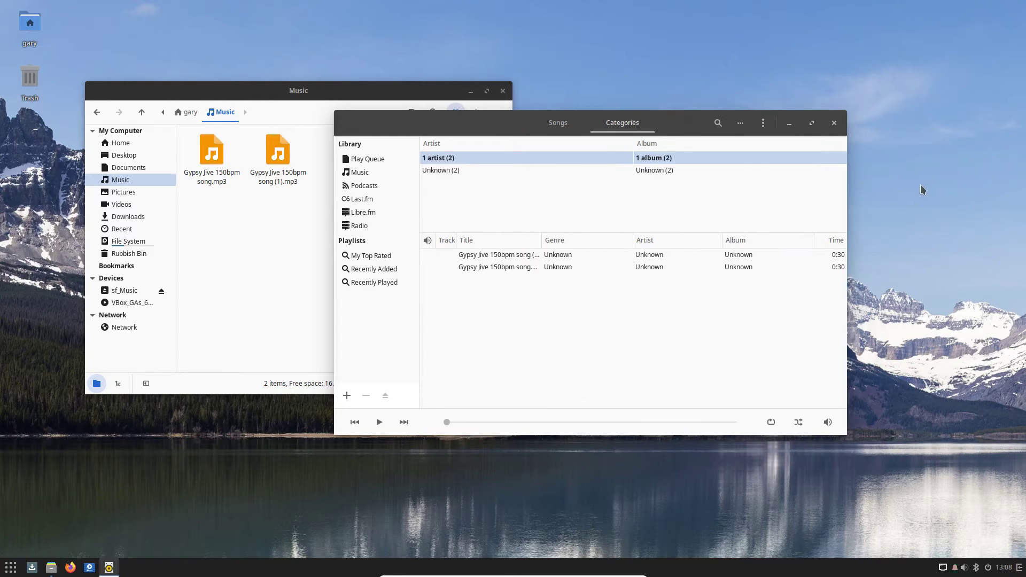
pyautogui.moveTo(540, 239); pyautogui.dragTo(620, 240)
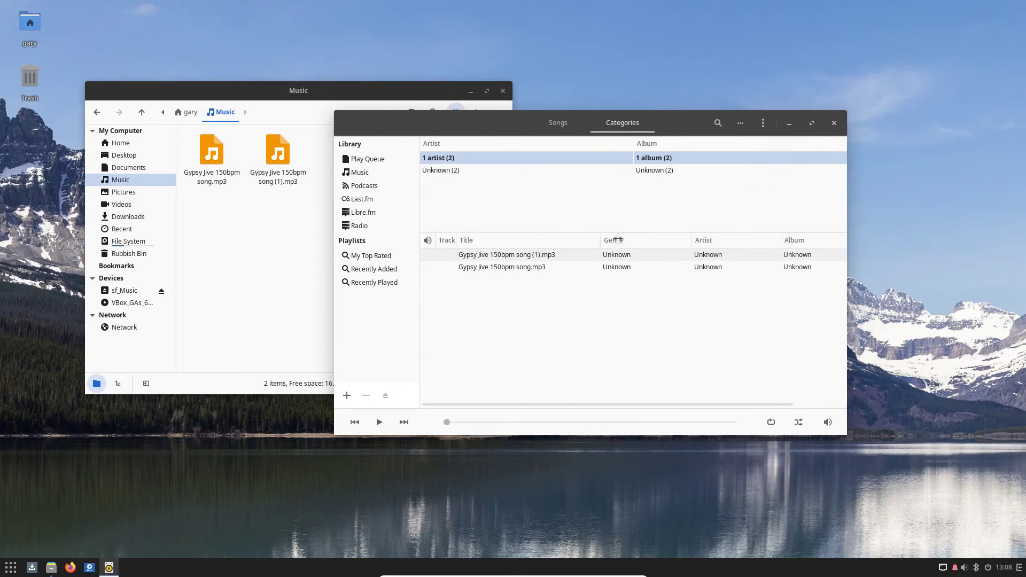
# - Play Gypsy Jive 150bpm song.mp3 with the tray volume raised slightly, then pause it
pyautogui.click(512, 267)
pyautogui.doubleClick(511, 268)
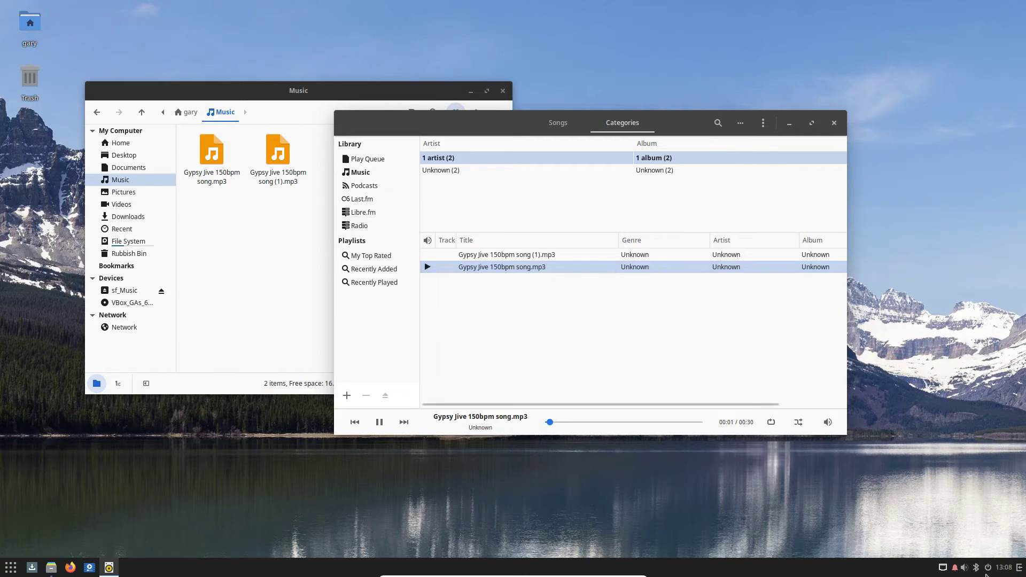
pyautogui.click(964, 566)
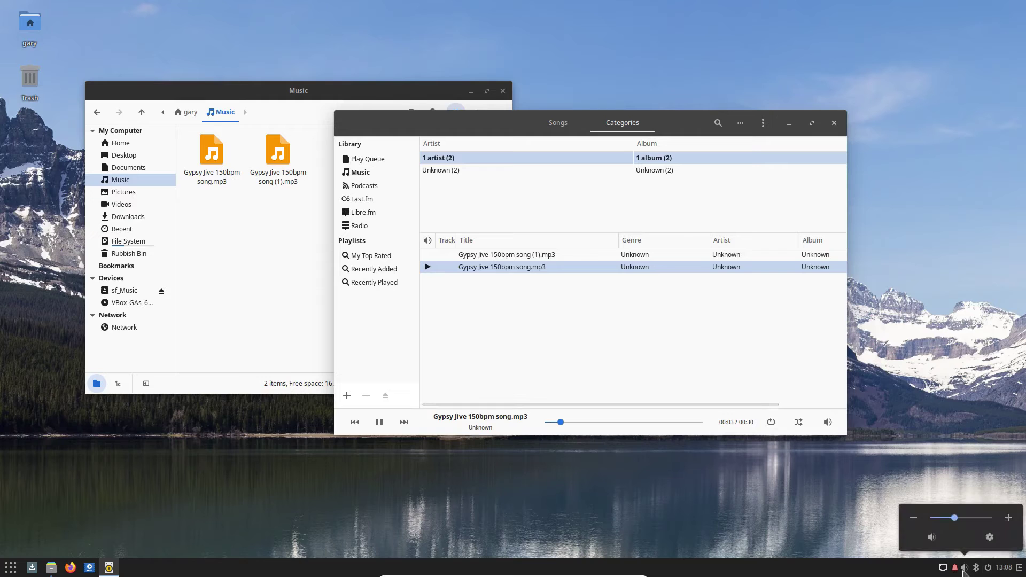
pyautogui.moveTo(960, 521); pyautogui.dragTo(970, 522)
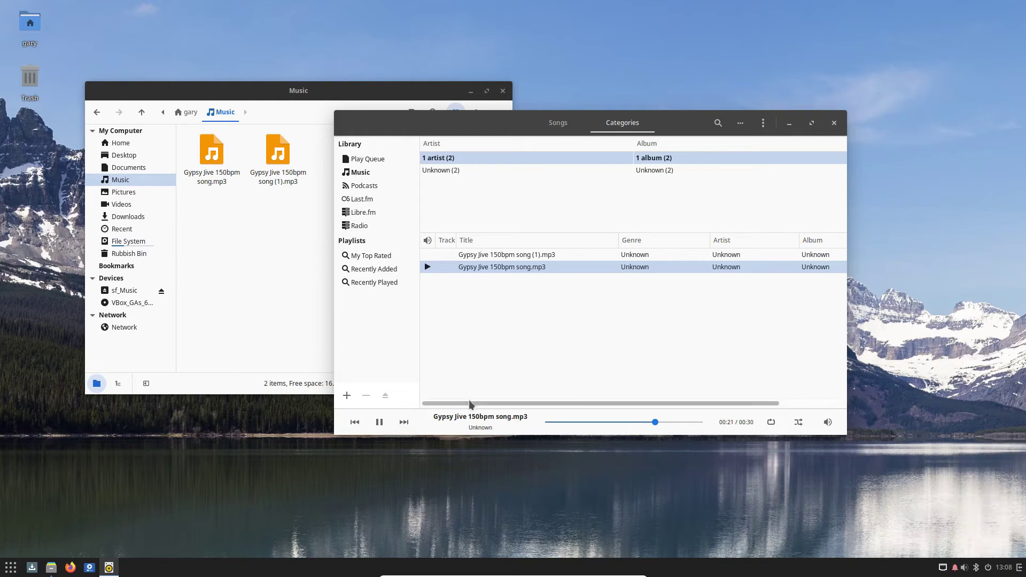
pyautogui.click(380, 423)
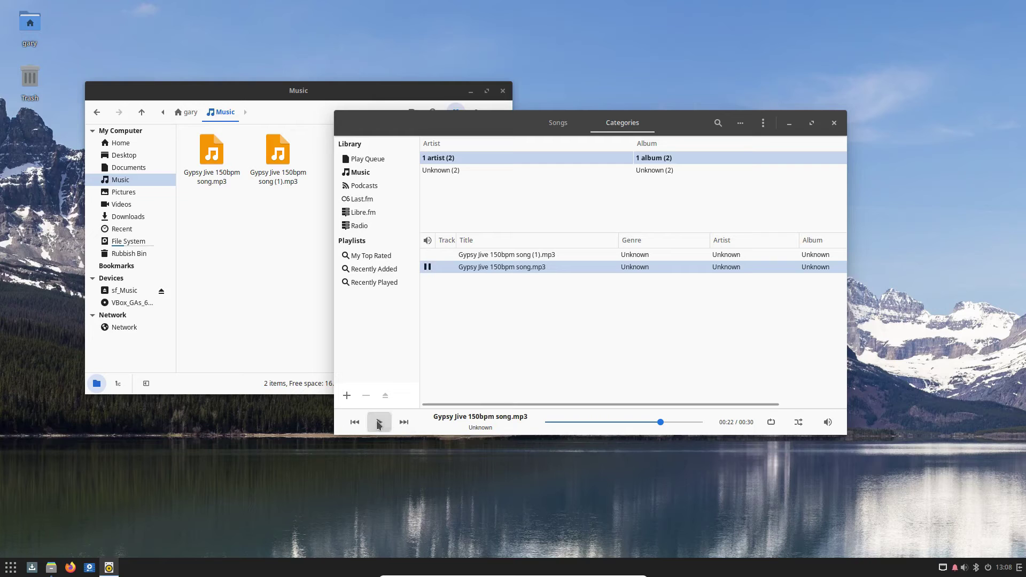
# - Play Gypsy Jive 150bpm song (1).mp3 briefly, pause it, and close Rhythmbox
pyautogui.doubleClick(520, 253)
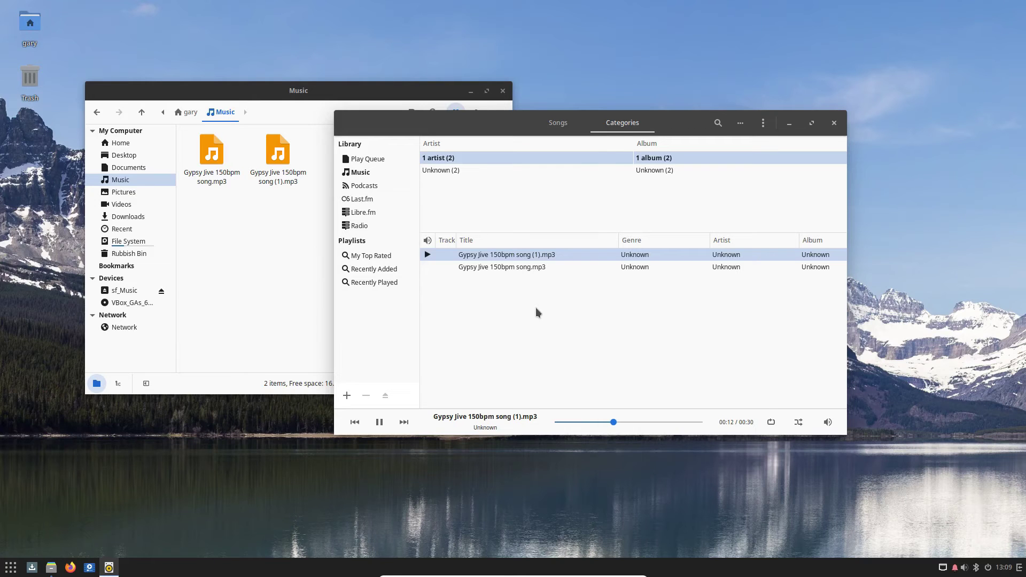
pyautogui.click(380, 423)
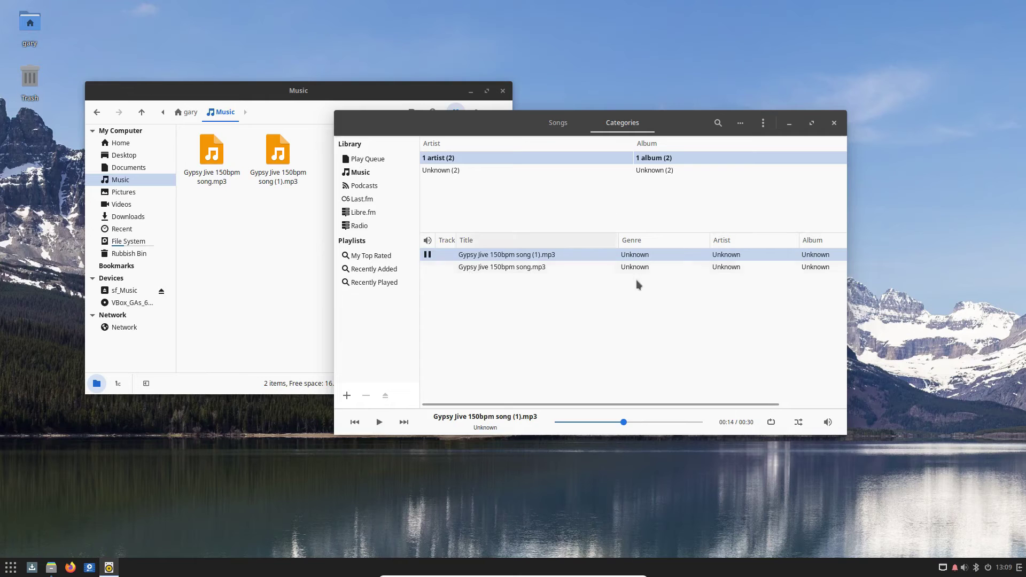
pyautogui.click(841, 127)
# - Watch the invideo-ai bootable-USB video in Celluloid from Videos, then close the player
pyautogui.click(121, 207)
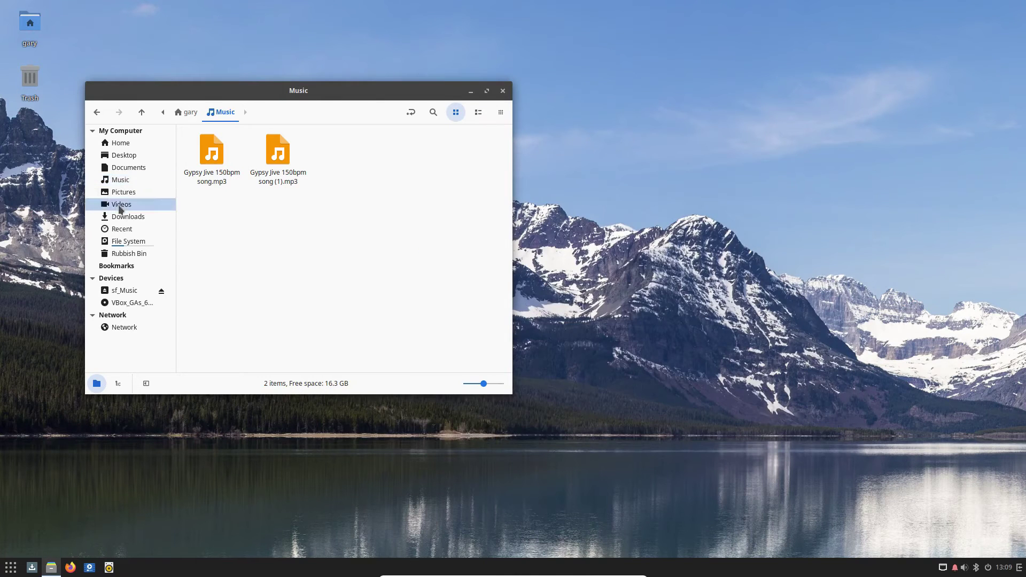
pyautogui.rightClick(211, 164)
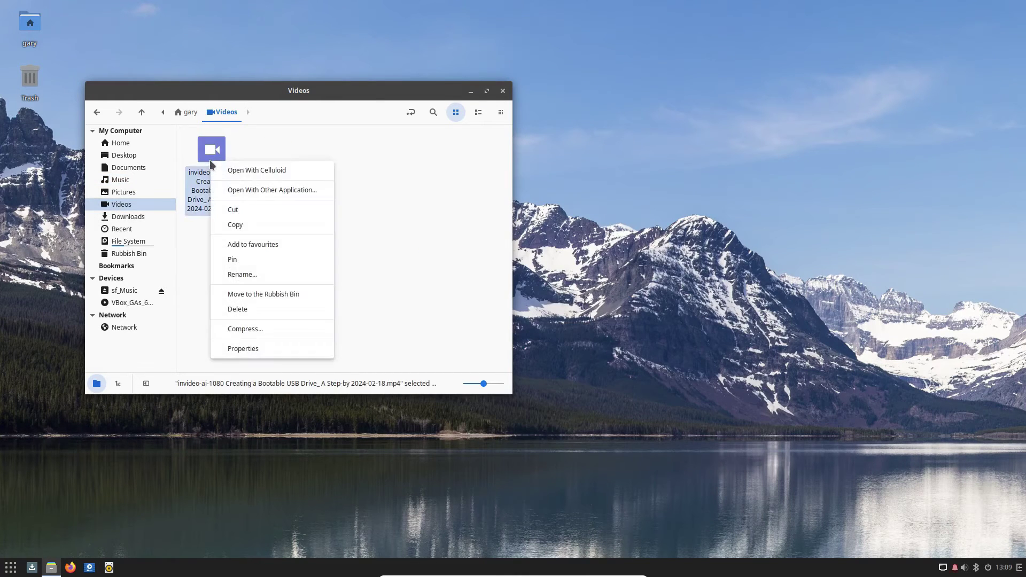
pyautogui.click(255, 167)
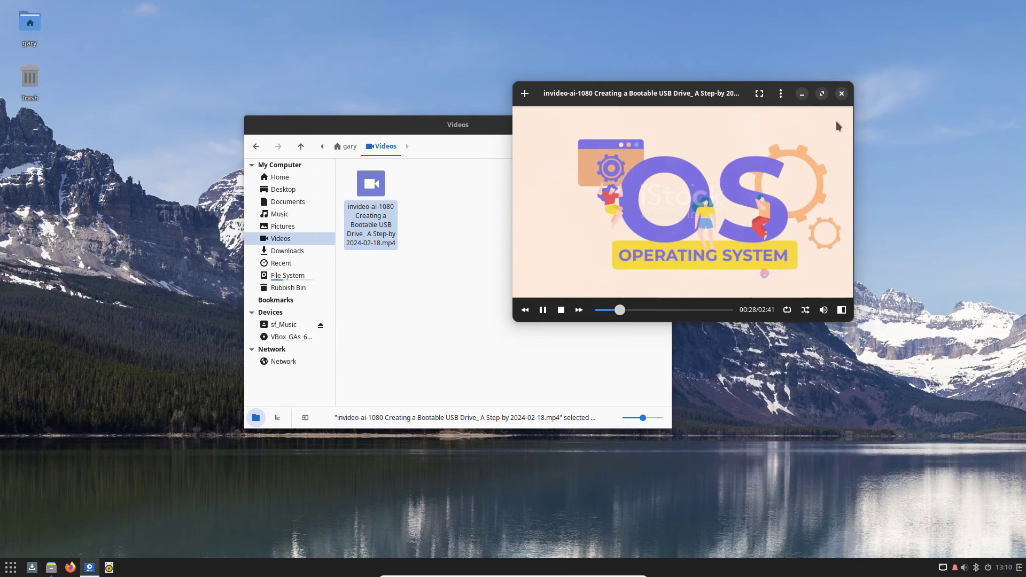
pyautogui.click(839, 94)
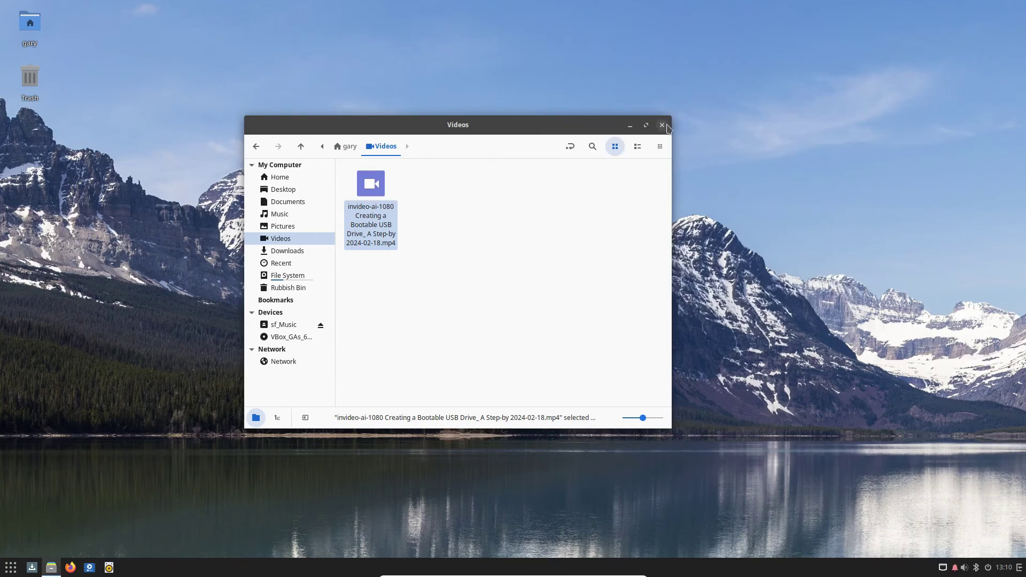
pyautogui.click(663, 126)
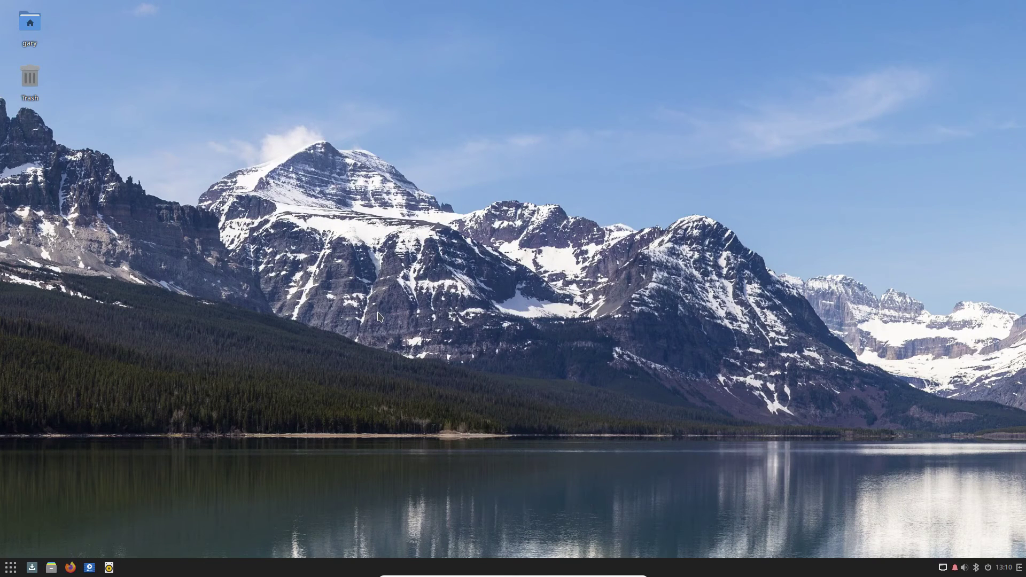
pyautogui.click(69, 566)
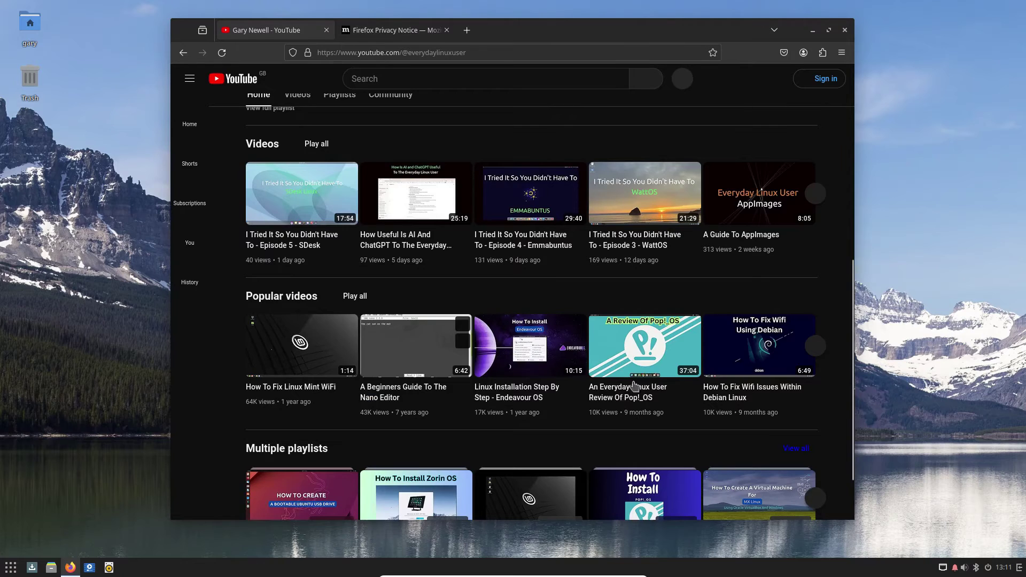
pyautogui.click(646, 350)
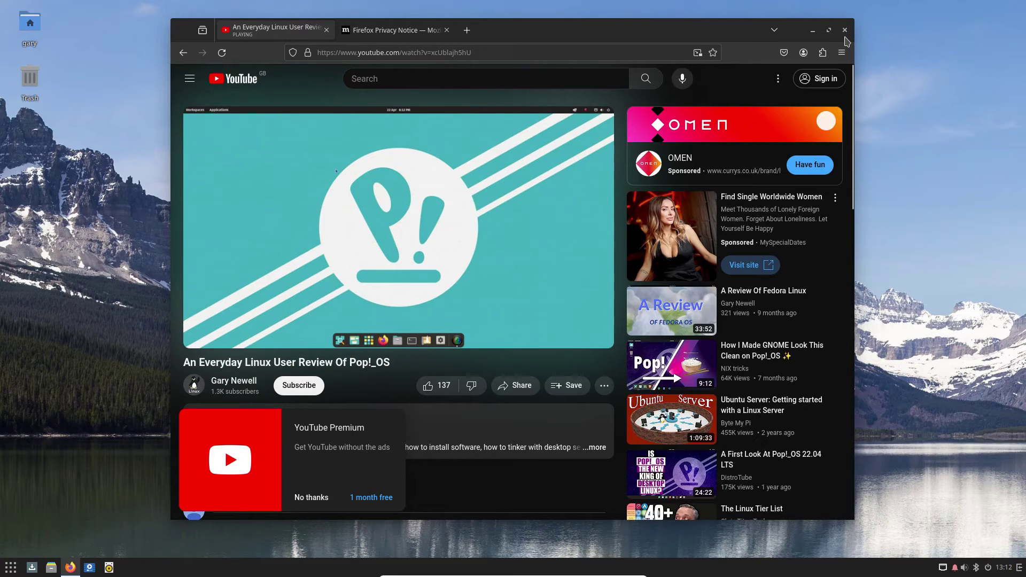
pyautogui.click(844, 30)
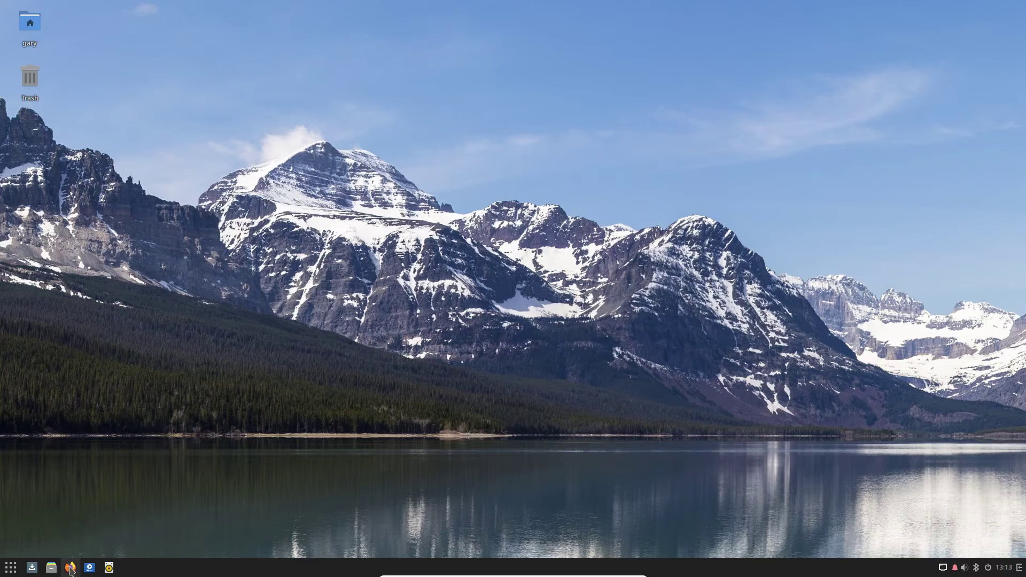
# - Launch LibreOffice Writer from the Office category of the applications menu
pyautogui.click(9, 569)
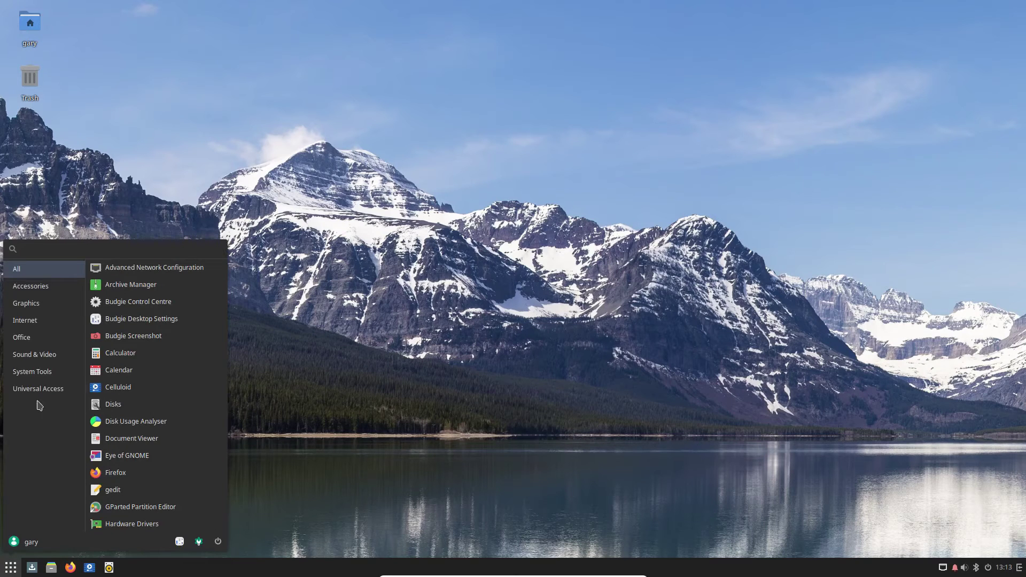
pyautogui.click(40, 343)
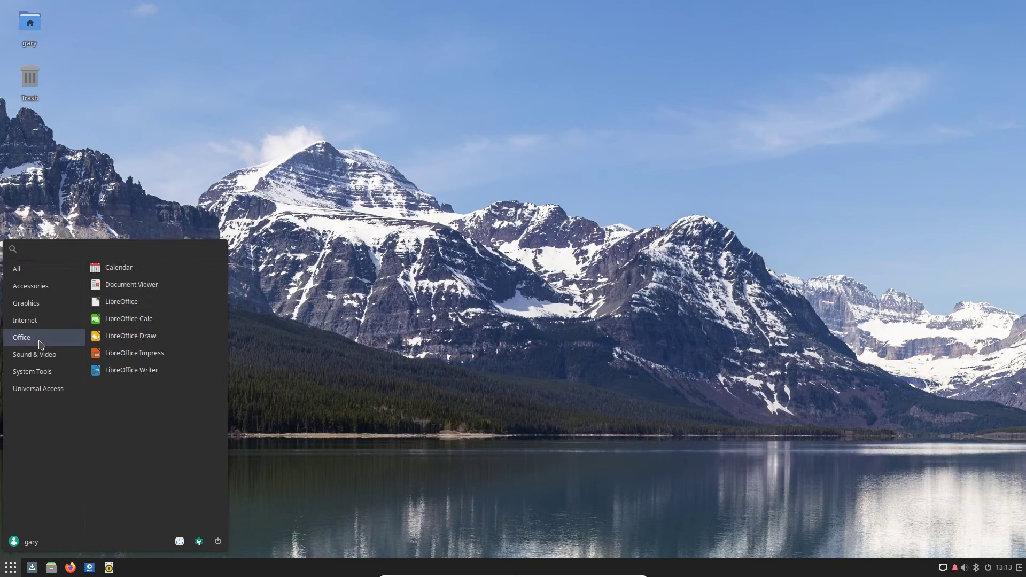
pyautogui.click(142, 369)
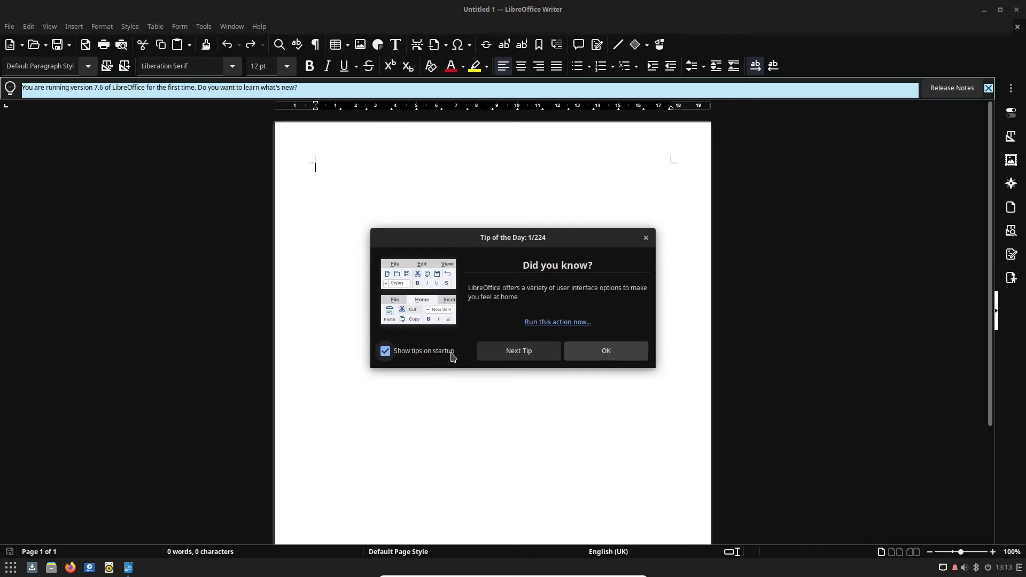
# - Untick Show tips on startup, dismiss the tip dialog, and close Writer
pyautogui.click(449, 353)
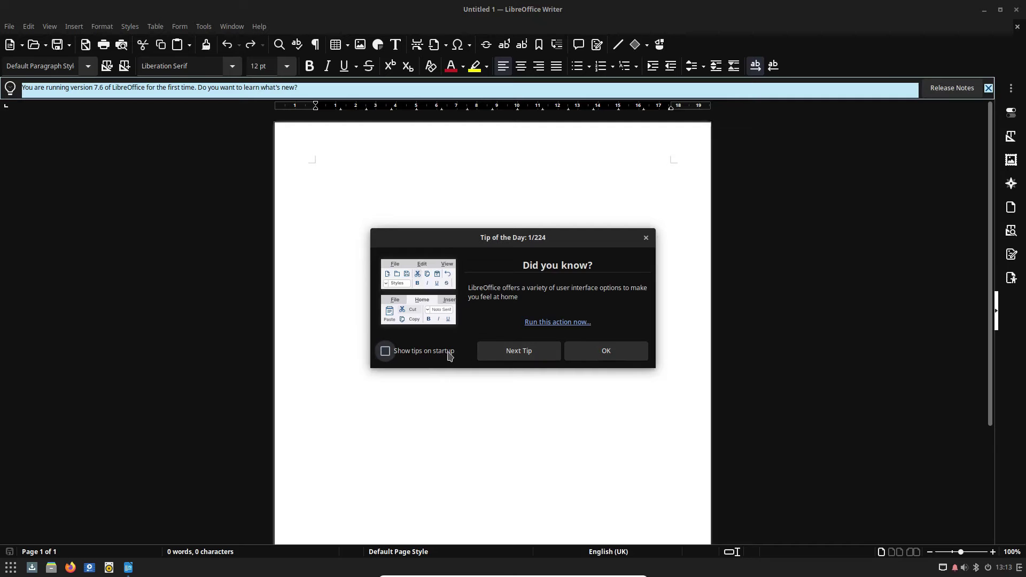
pyautogui.click(612, 354)
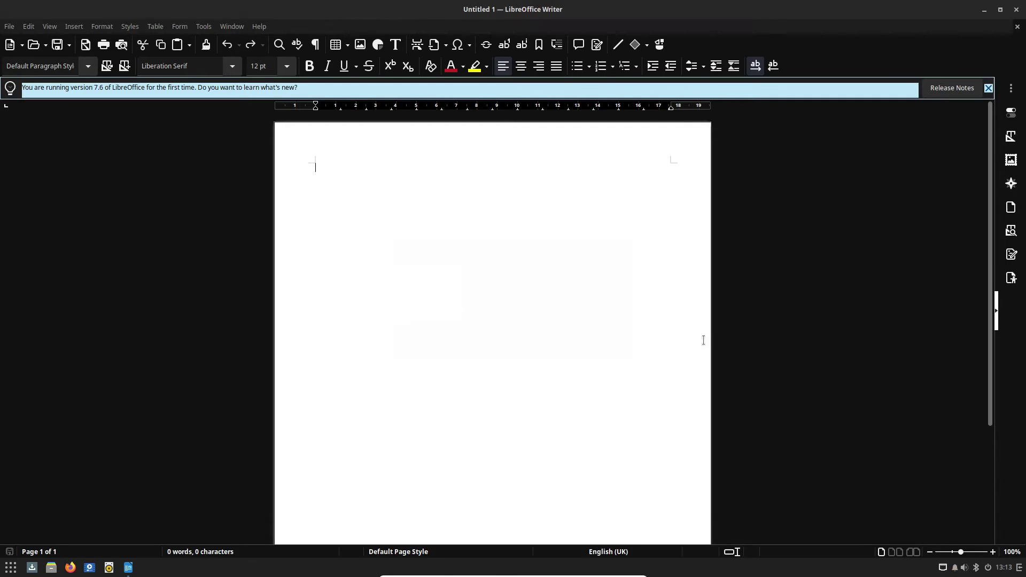
pyautogui.click(1016, 9)
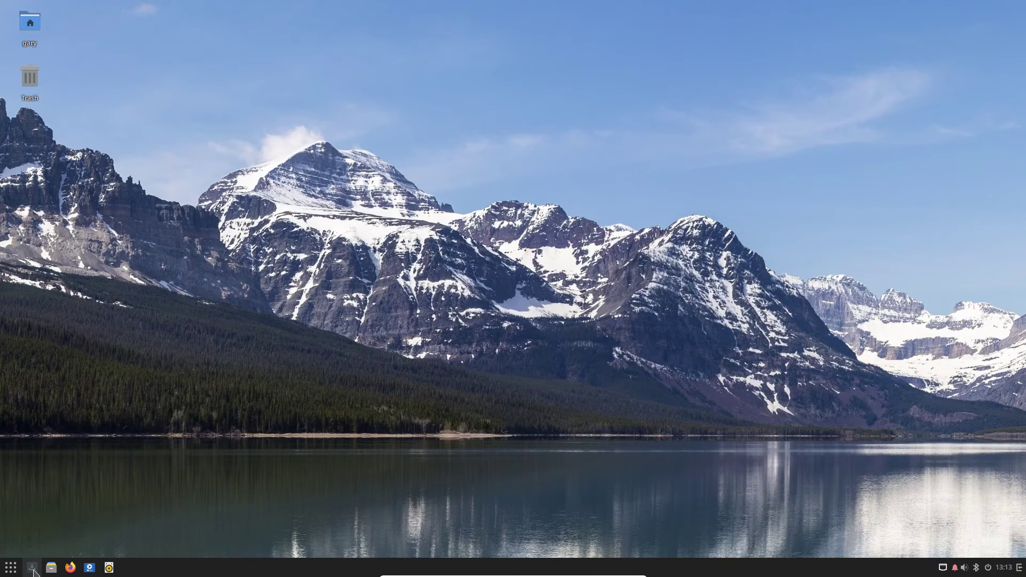
# - In Software Center, search for 'chrome' and then 'chromium'
pyautogui.click(34, 569)
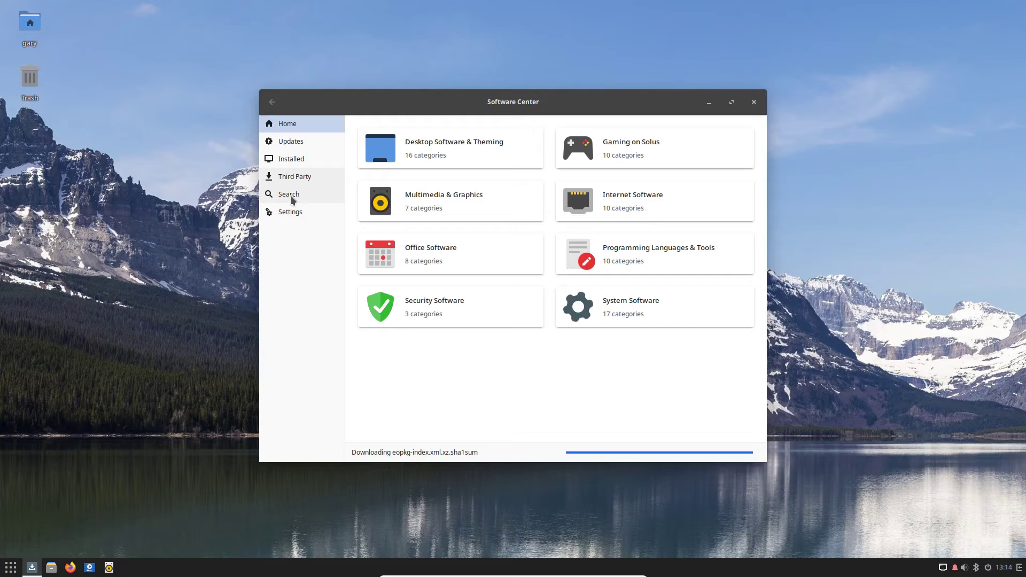
pyautogui.click(291, 195)
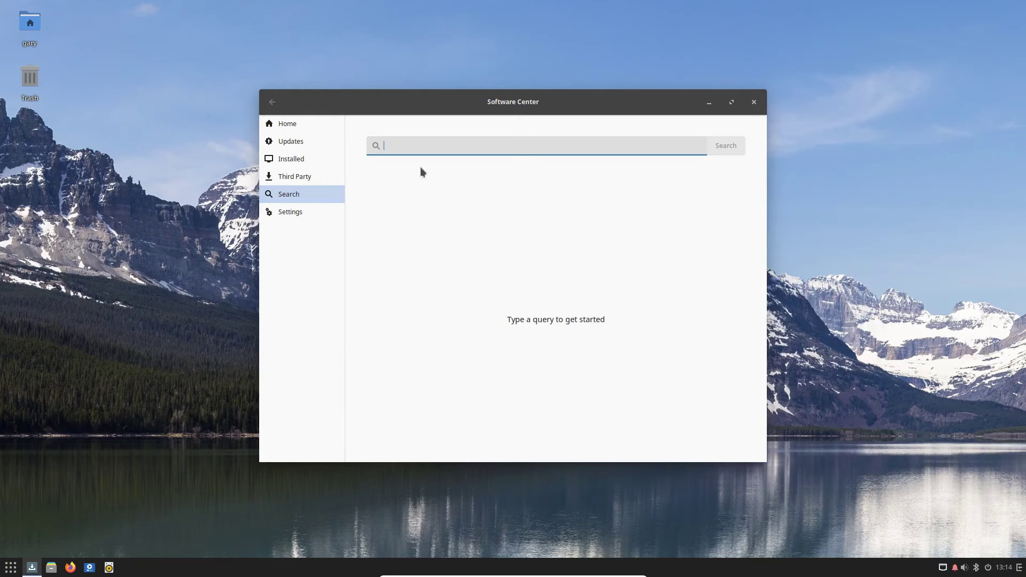
pyautogui.write('chrome')
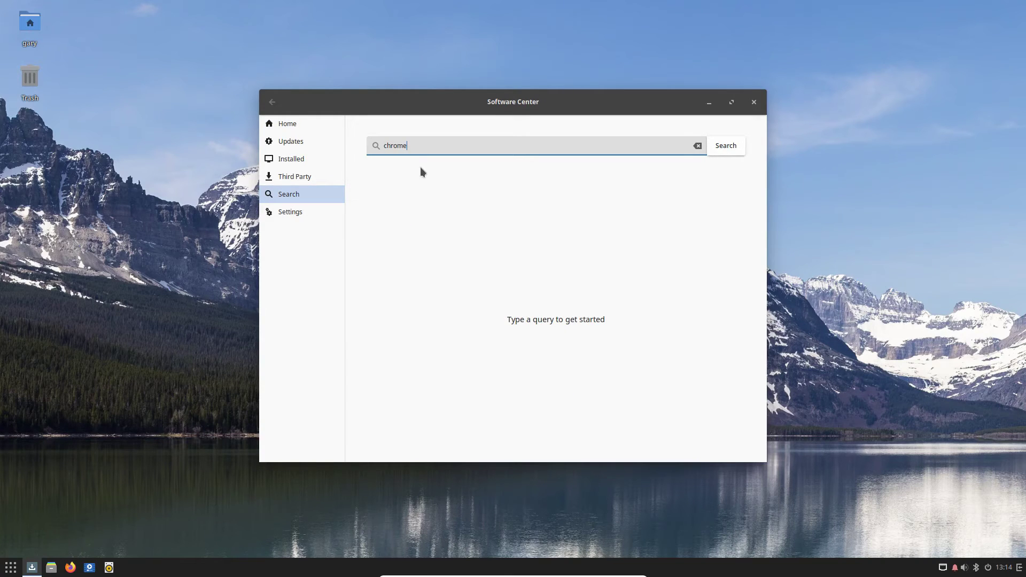
pyautogui.click(726, 147)
pyautogui.scroll(-5, 762, 388)
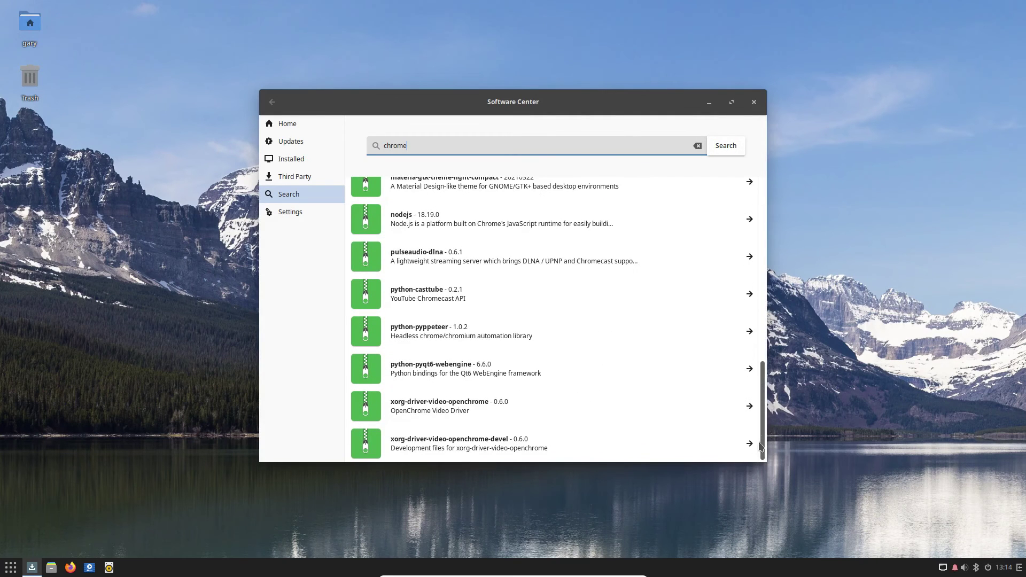
pyautogui.scroll(1, 748, 372)
pyautogui.scroll(5, 753, 251)
pyautogui.scroll(4, 749, 160)
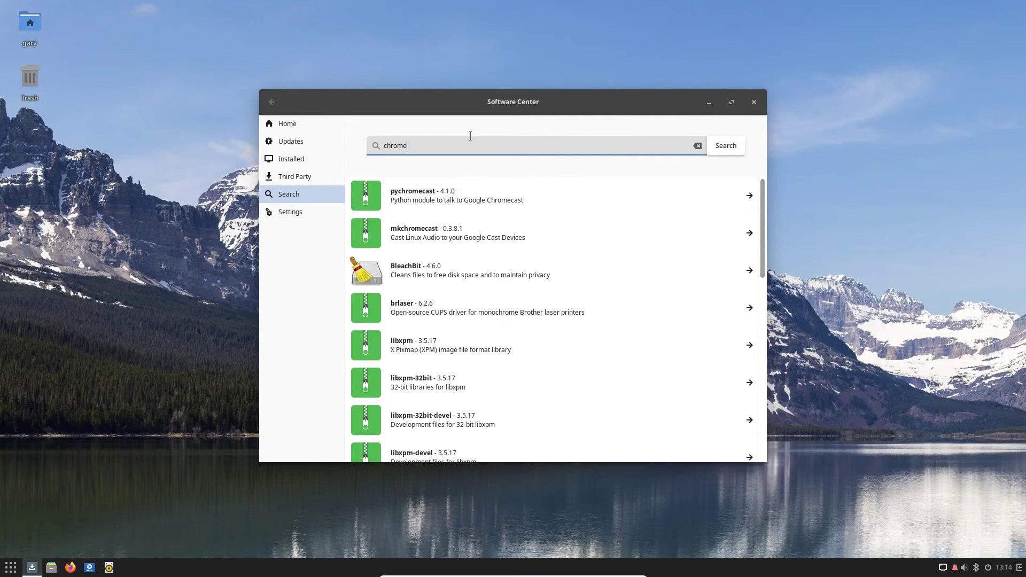
pyautogui.moveTo(414, 148); pyautogui.dragTo(369, 145)
pyautogui.write('chromium')
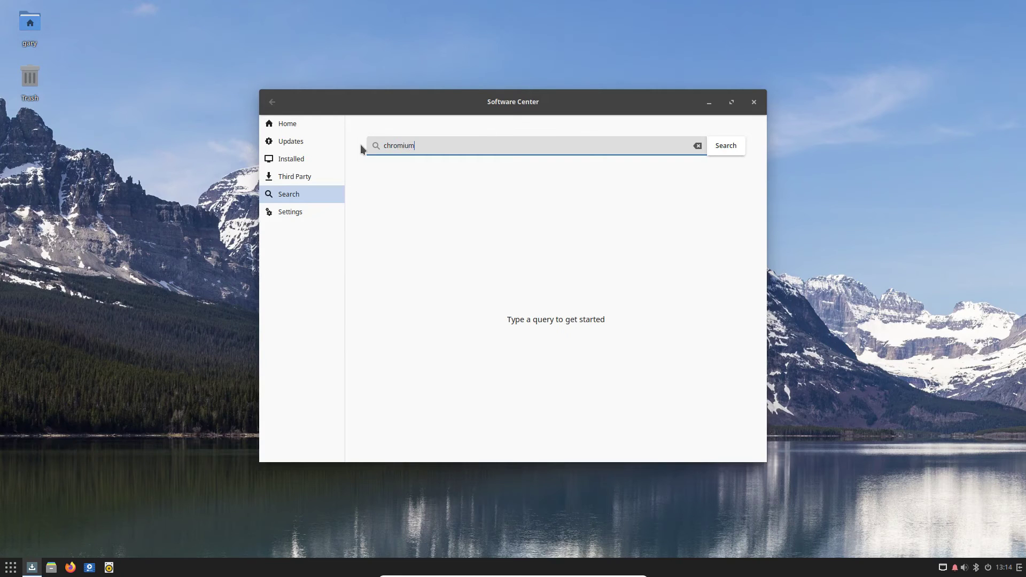
pyautogui.click(726, 146)
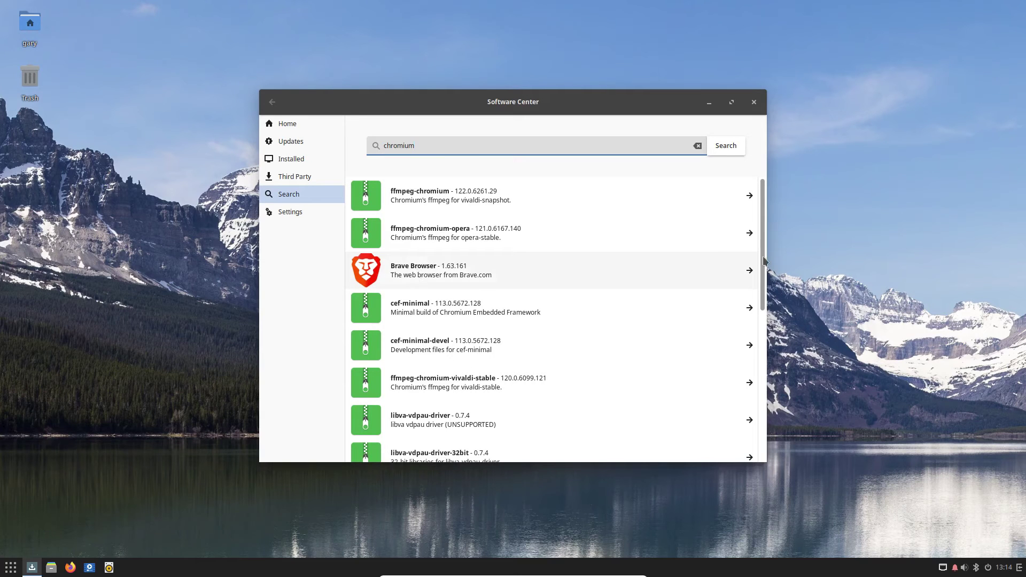
pyautogui.moveTo(763, 229)
pyautogui.mouseDown()
pyautogui.moveTo(762, 277)
pyautogui.moveTo(752, 175)
pyautogui.mouseUp()
# - Search 'steam', open Steam's page, and start its install to get the dependency confirmation
pyautogui.hotkey('ctrl', 'a')
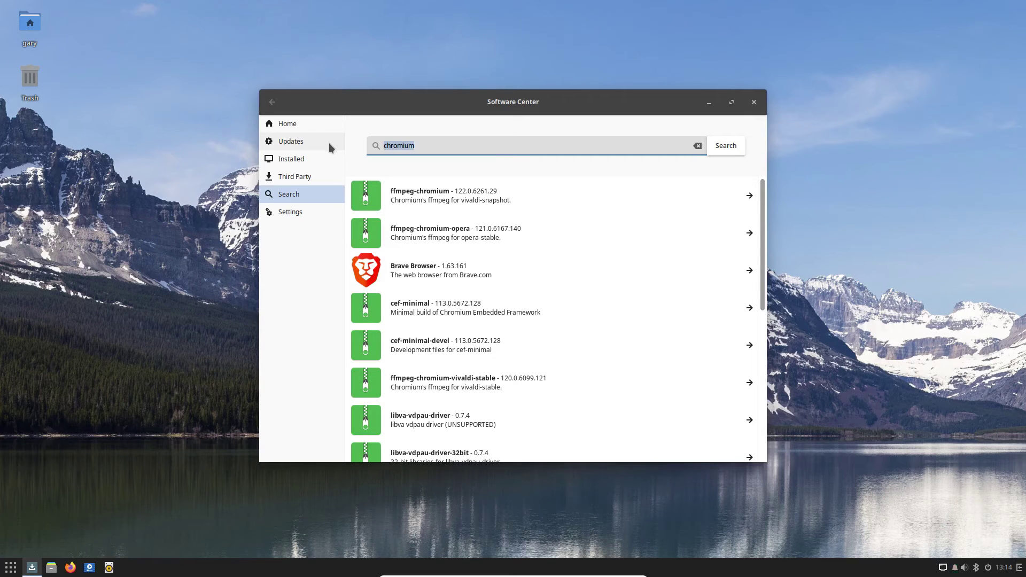
pyautogui.write('steam')
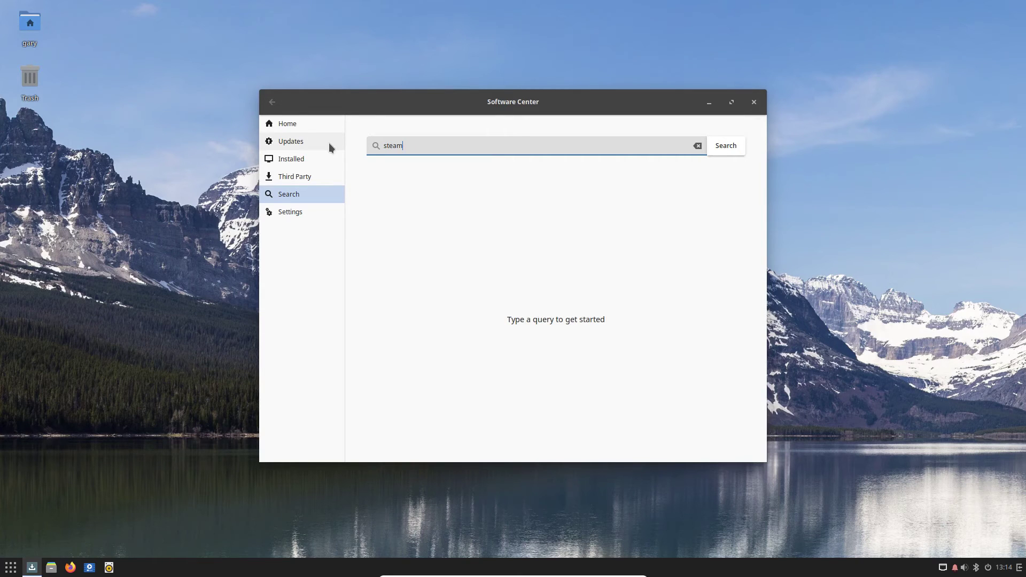
pyautogui.press('Return')
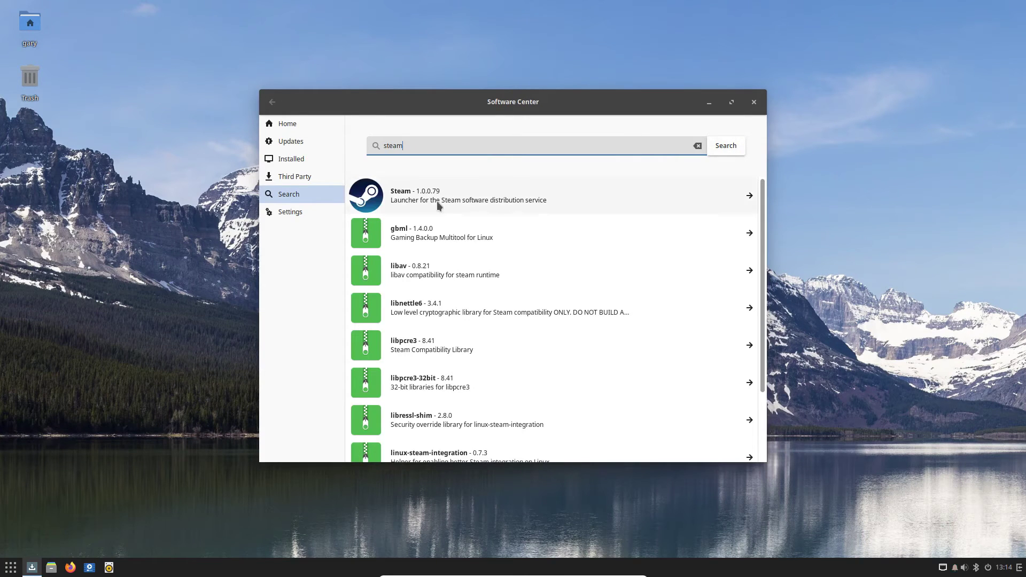
pyautogui.click(436, 201)
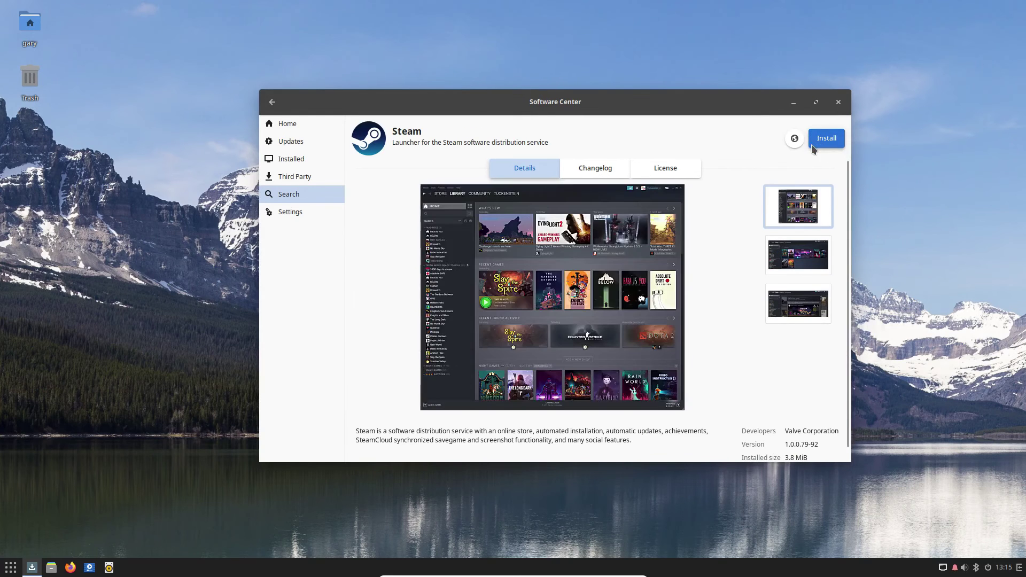
pyautogui.click(819, 145)
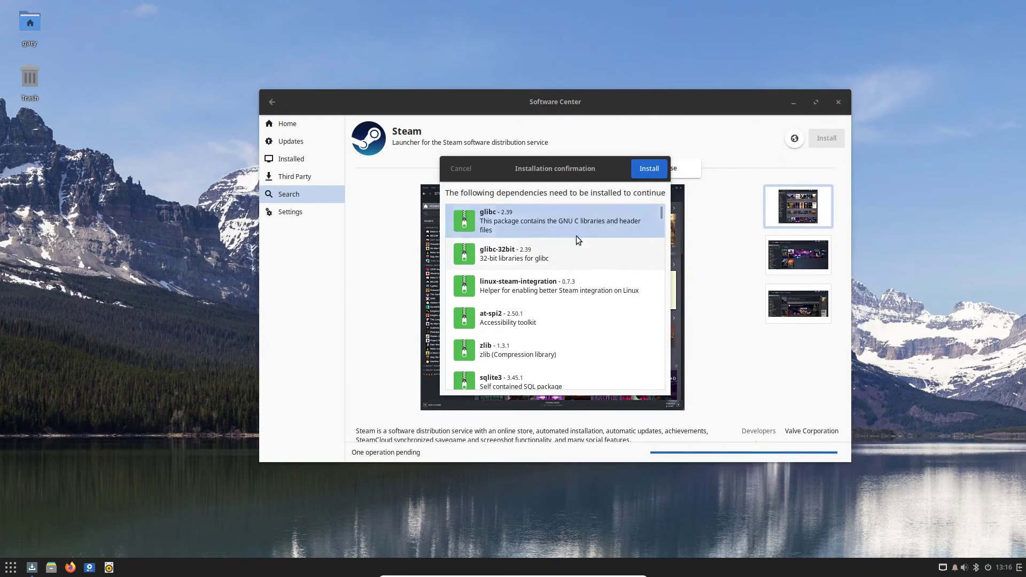
# - Confirm the Steam install with the password and return to the steam results
pyautogui.click(649, 169)
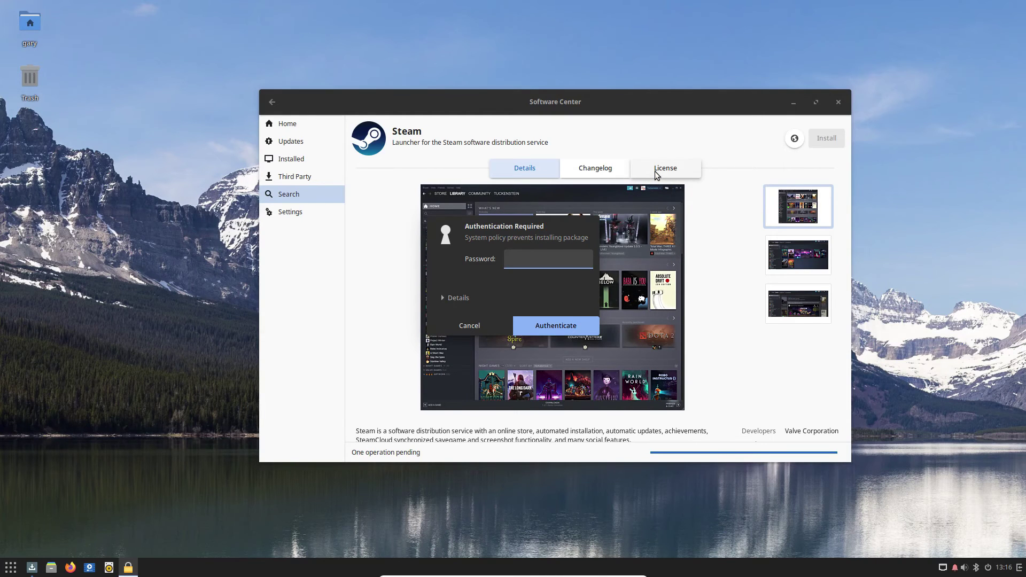
pyautogui.write('•••')
pyautogui.press('Return')
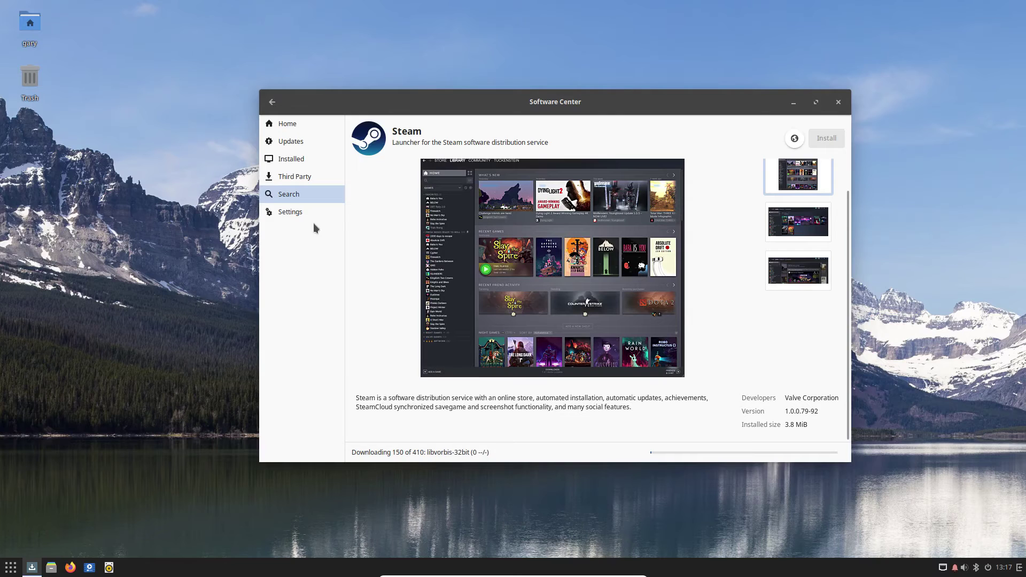
pyautogui.press('Escape')
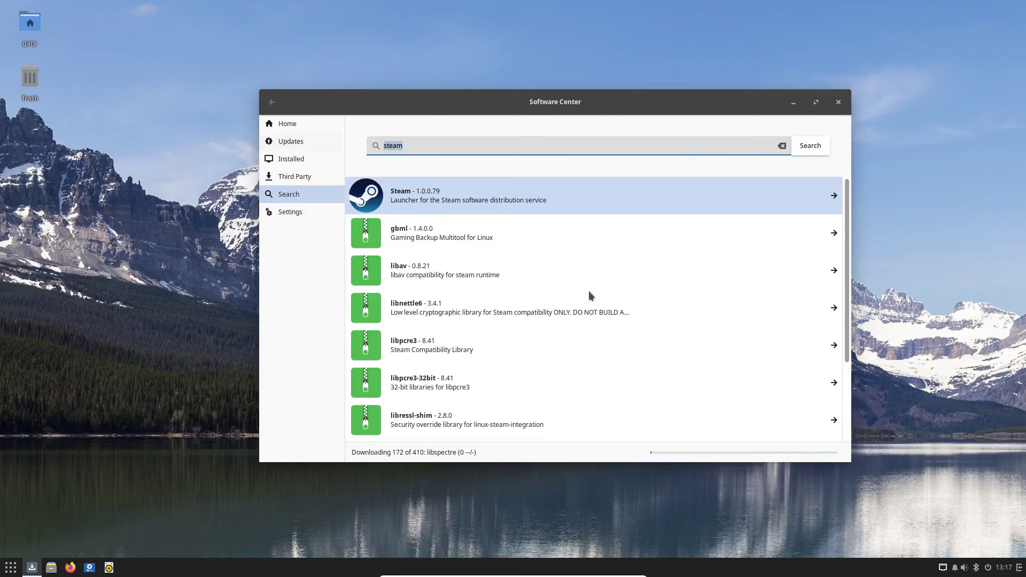
pyautogui.write('spotify')
# - Search 'spotify', review spotify-qt's details, and go back to the results
pyautogui.click(811, 146)
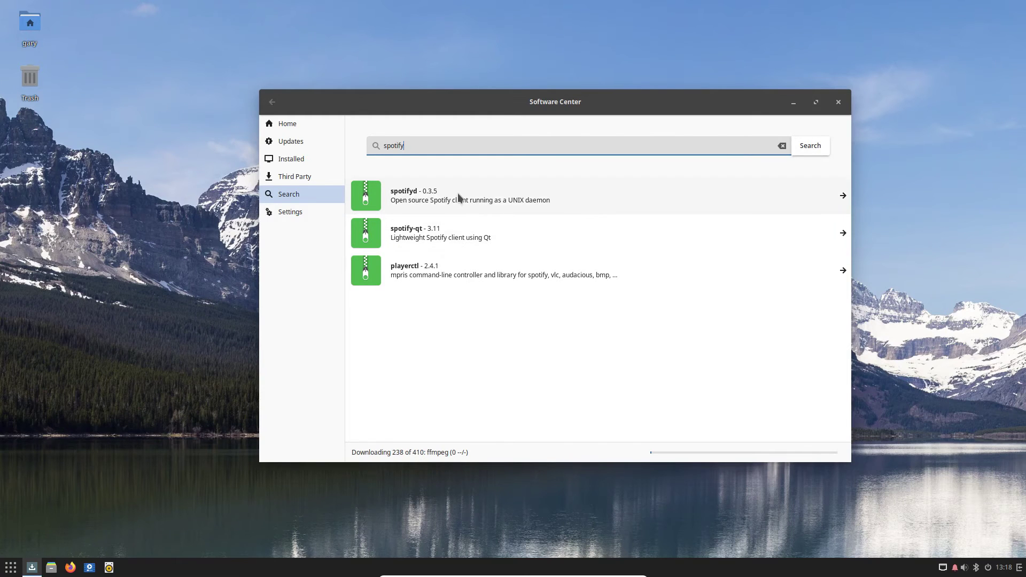
pyautogui.click(463, 236)
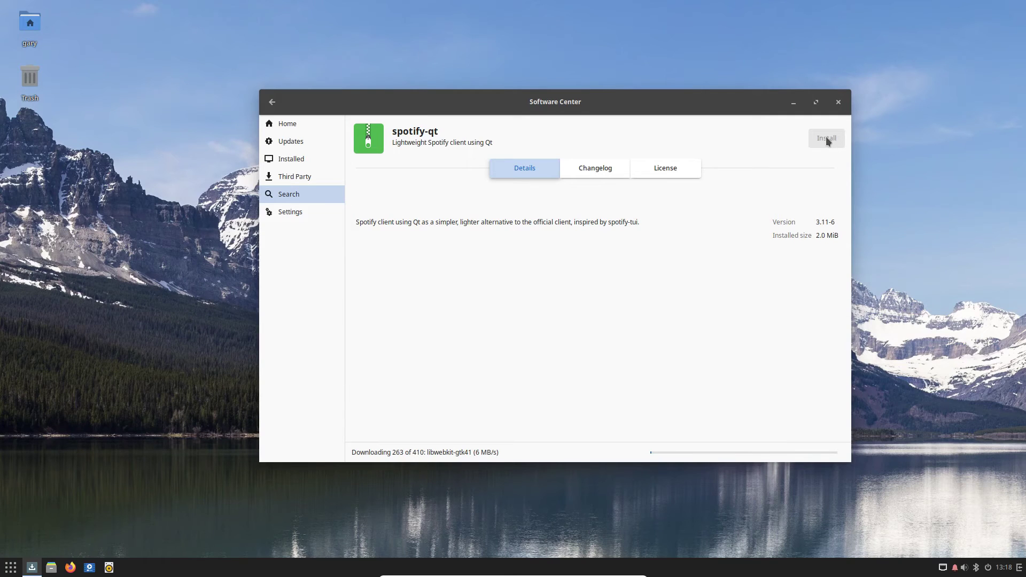
pyautogui.click(274, 103)
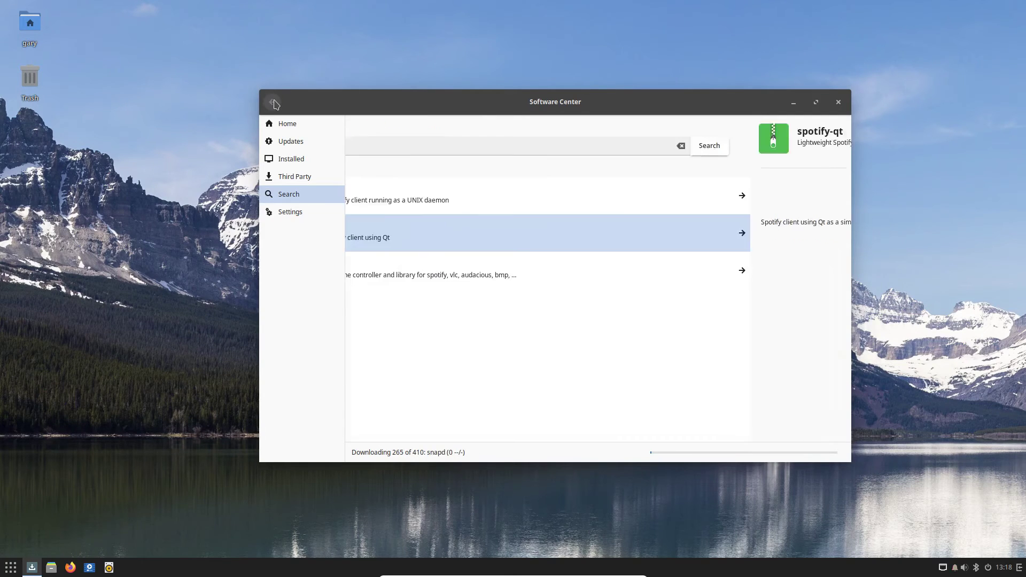
# - Show the Third Party vendor applications such as Android Studio and Google Chrome
pyautogui.click(299, 178)
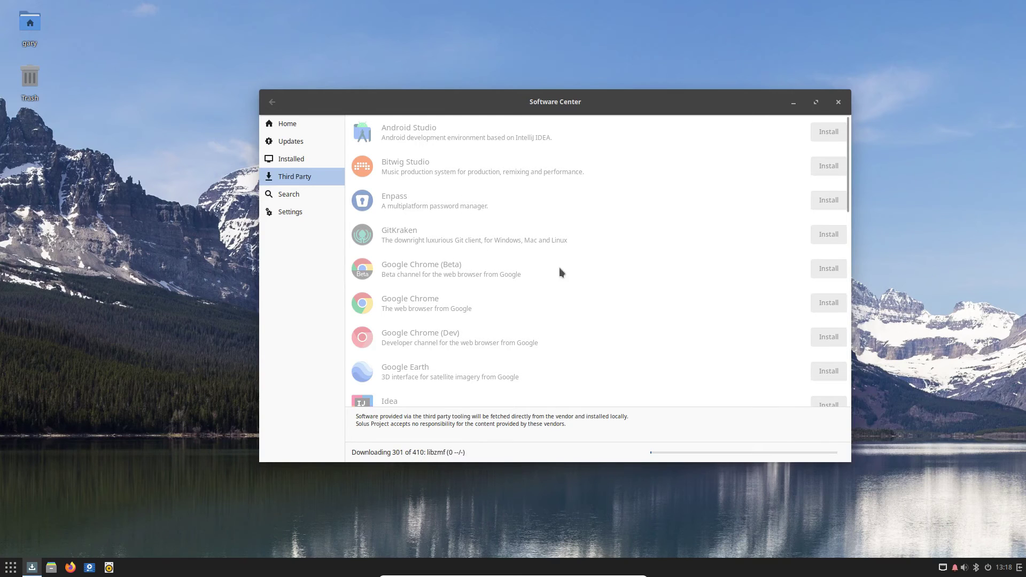
pyautogui.moveTo(848, 186); pyautogui.dragTo(851, 238)
pyautogui.scroll(-1, 636, 234)
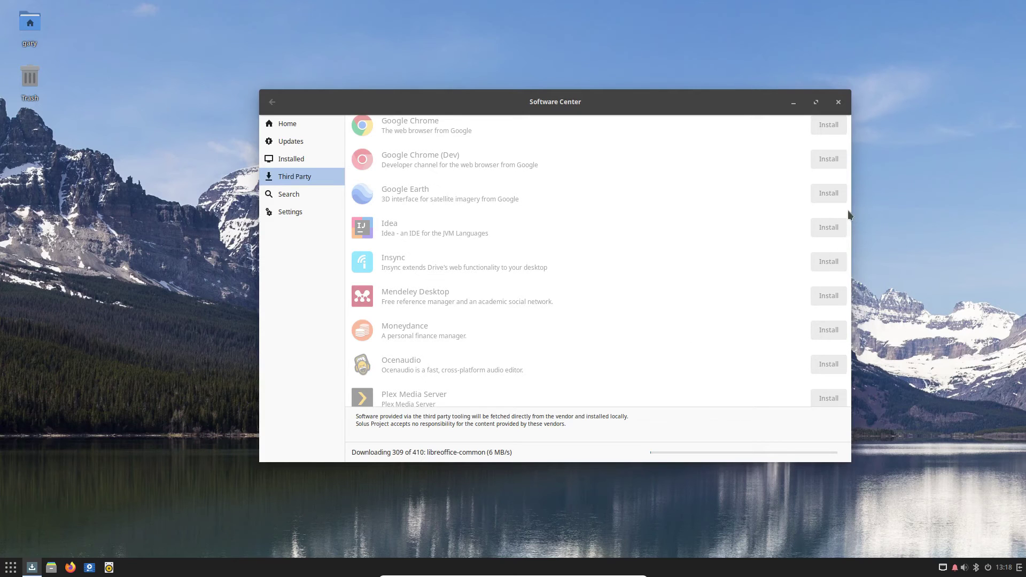
pyautogui.scroll(-3, 833, 293)
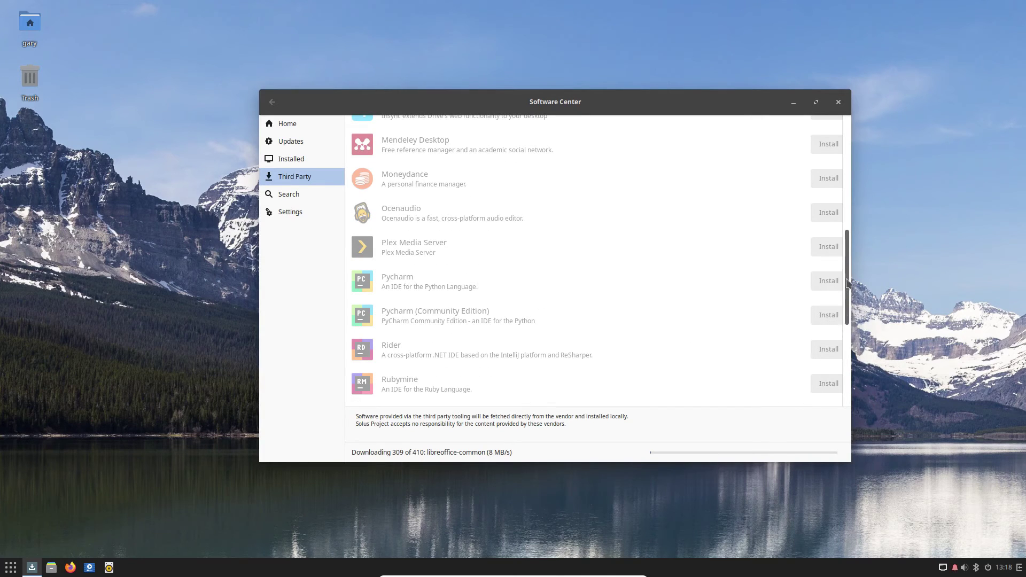
pyautogui.scroll(-3, 848, 314)
pyautogui.scroll(1, 848, 320)
pyautogui.scroll(-2, 848, 333)
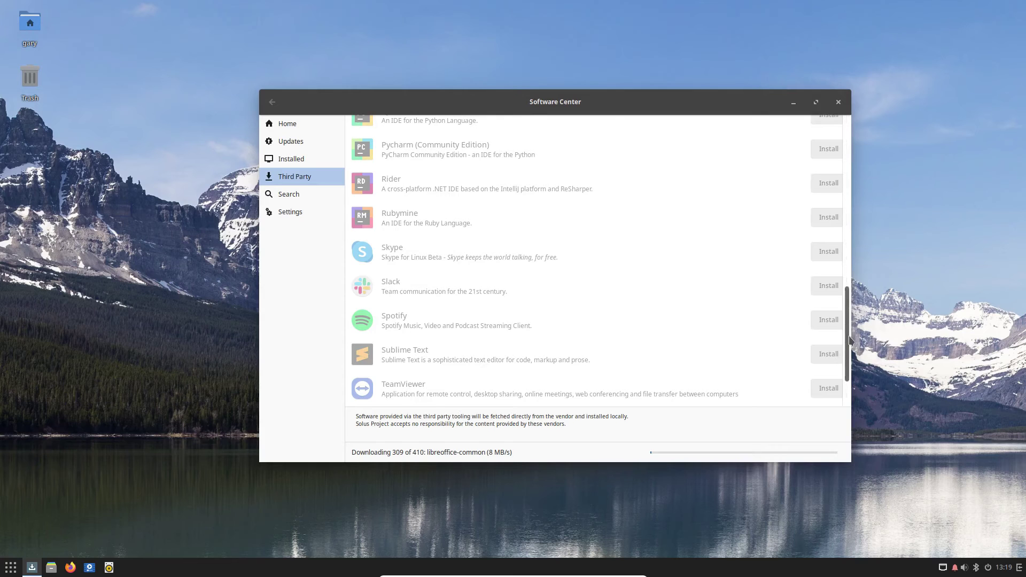
pyautogui.scroll(-2, 848, 345)
pyautogui.moveTo(850, 361); pyautogui.dragTo(836, 145)
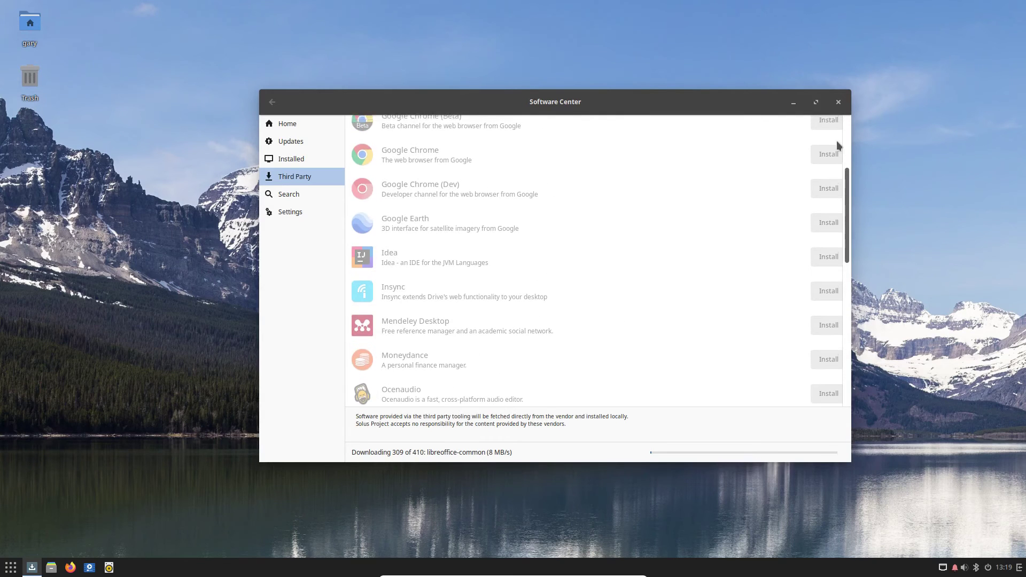
# - Search the Software Center for 'kdenlive' and then 'simplescreenrecorder'
pyautogui.click(307, 191)
pyautogui.write('kdenlive')
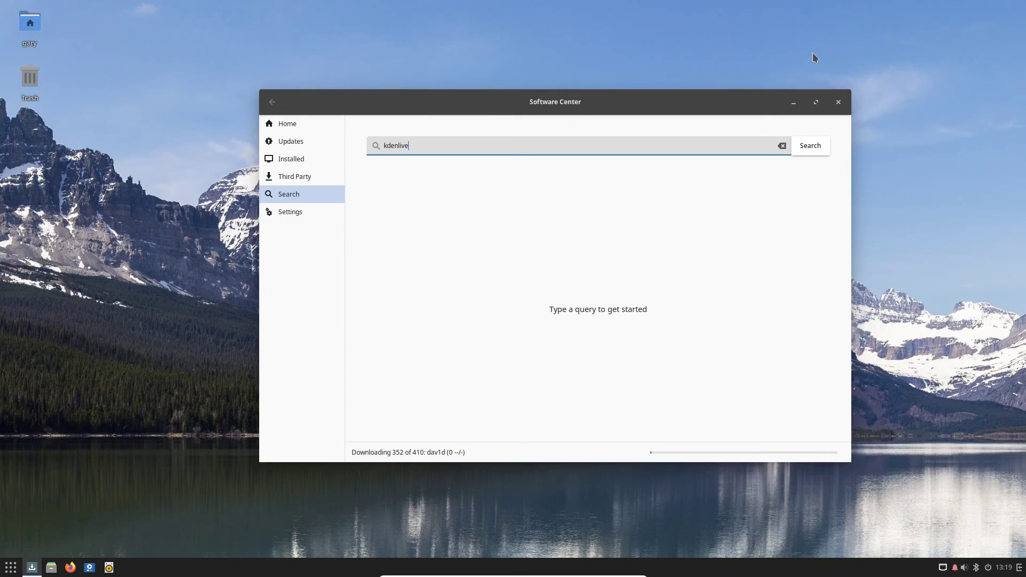
pyautogui.click(810, 145)
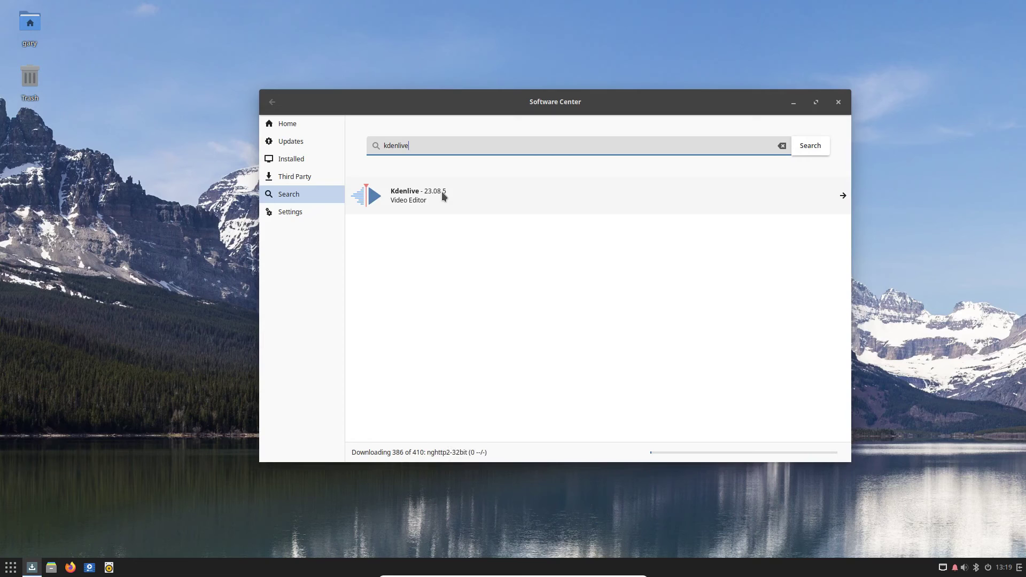
pyautogui.hotkey('ctrl', 'a')
pyautogui.write('sim')
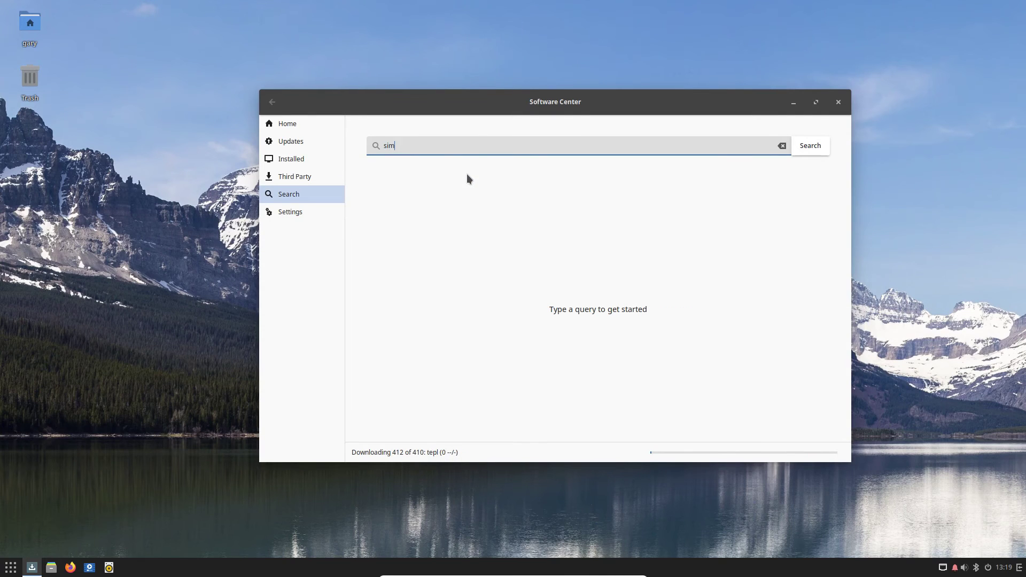
pyautogui.write('plescree')
pyautogui.write('nrecorder')
pyautogui.click(819, 145)
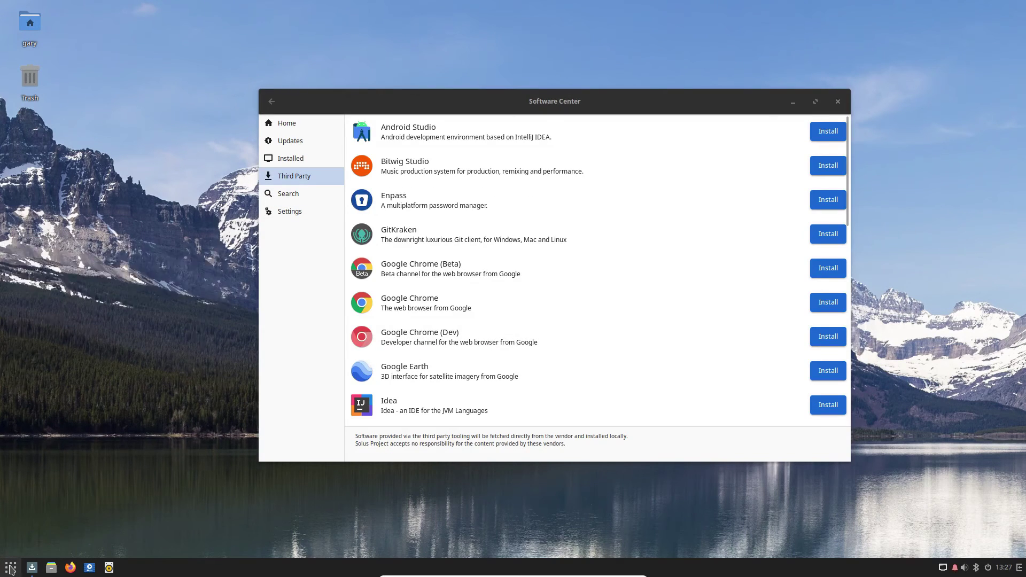
# - Launch the newly installed Steam from the Games category of the applications menu
pyautogui.click(10, 568)
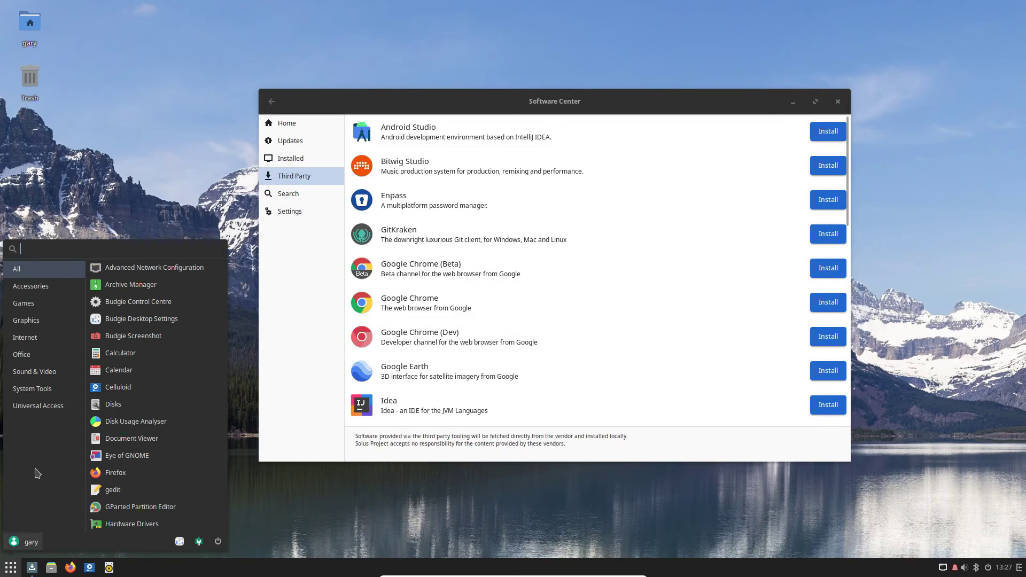
pyautogui.click(32, 311)
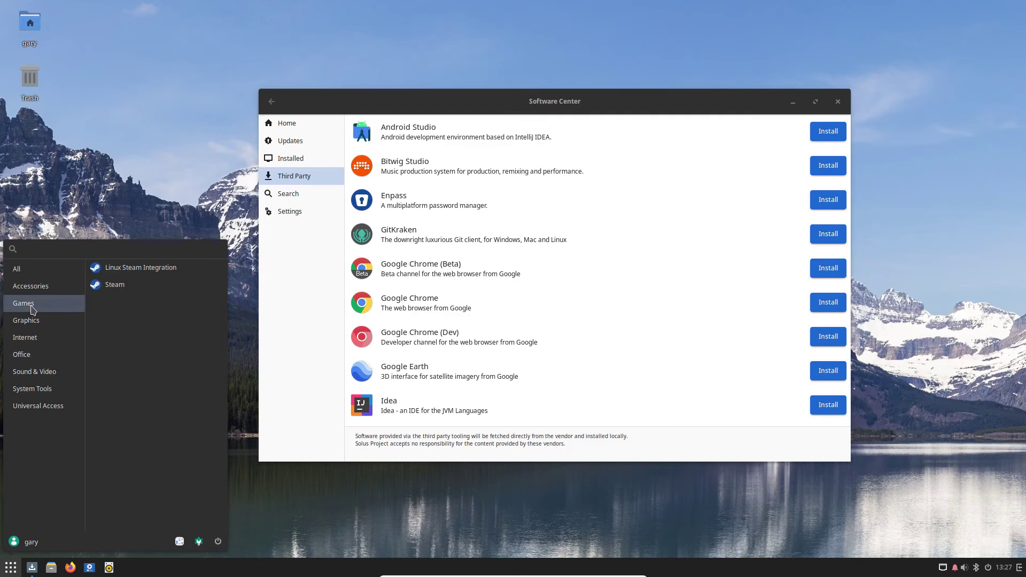
pyautogui.click(110, 286)
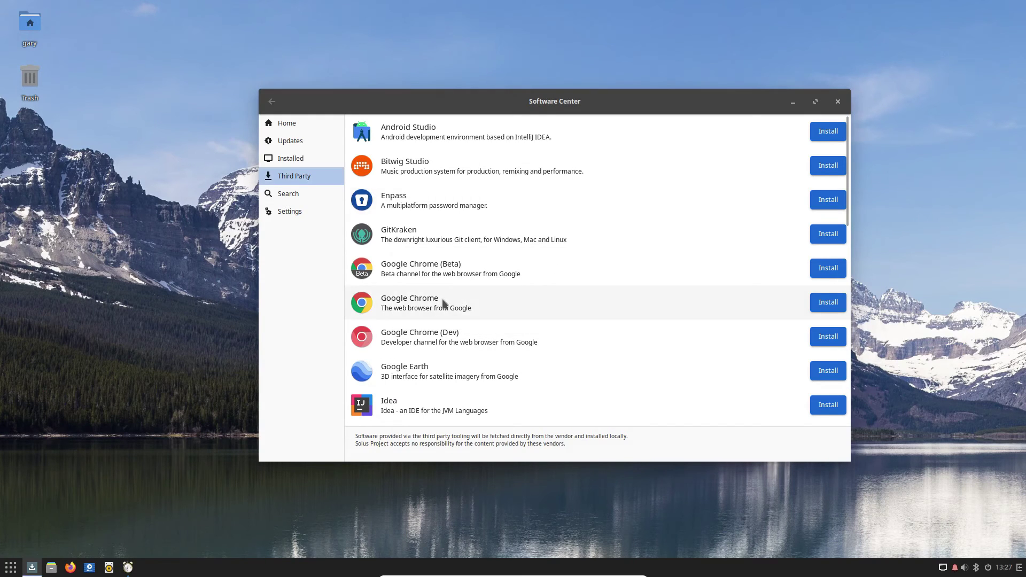
# - Install Google Chrome from the vendor list, start Steam's setup and open a terminal from the desktop
pyautogui.click(829, 308)
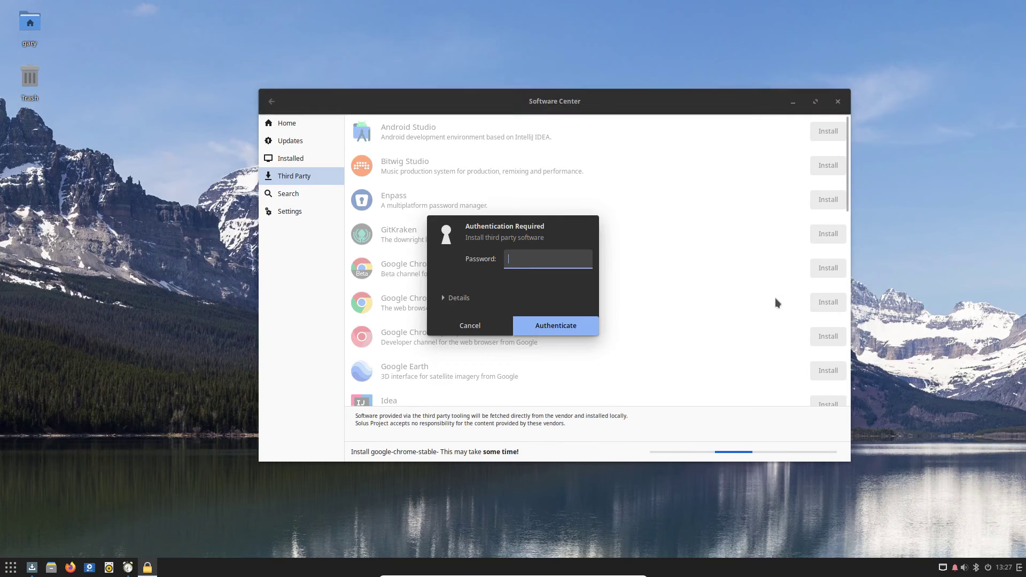
pyautogui.write('••••••••')
pyautogui.press('Return')
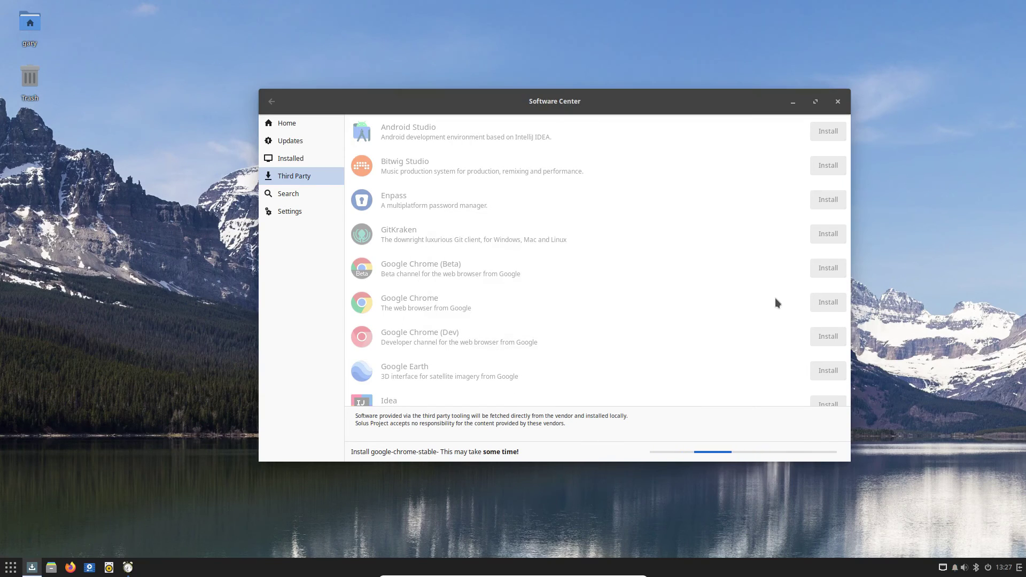
pyautogui.click(792, 103)
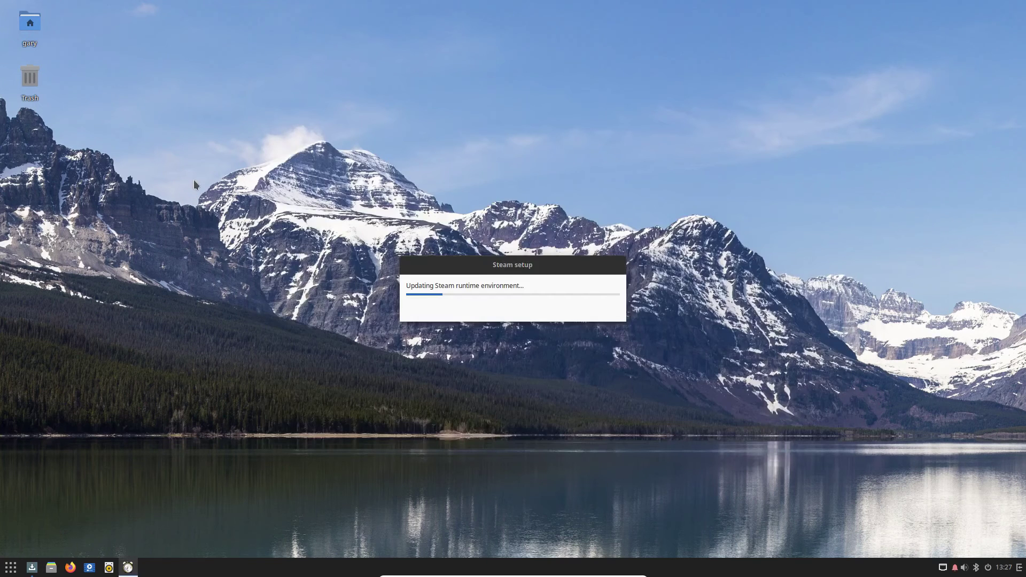
pyautogui.rightClick(193, 180)
pyautogui.click(165, 199)
pyautogui.write('flatpak remotes')
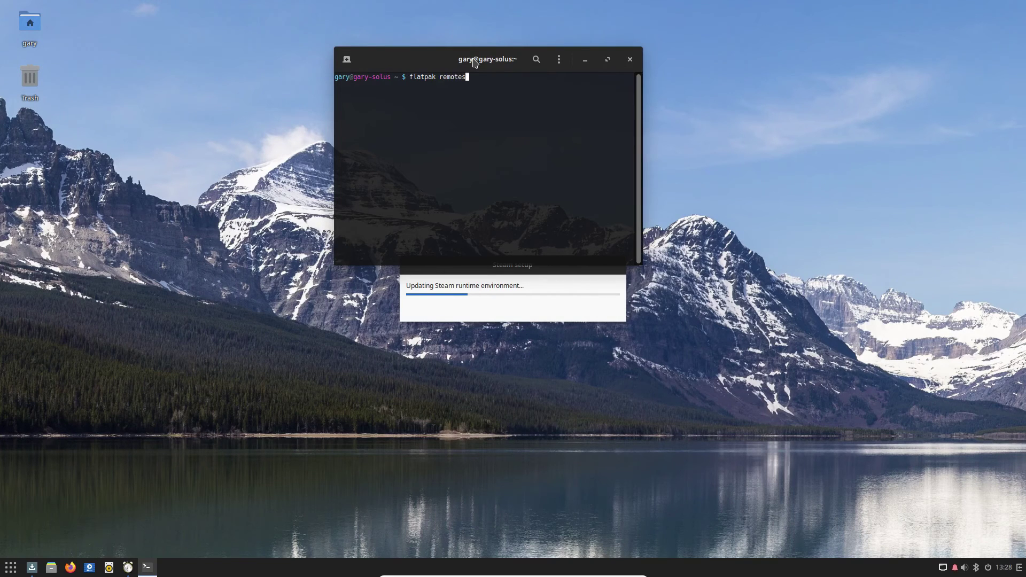
# - Run 'flatpak remotes', then copy 'sudo eopkg install flatpak' from Flatpak's Solus setup page
pyautogui.press('Return')
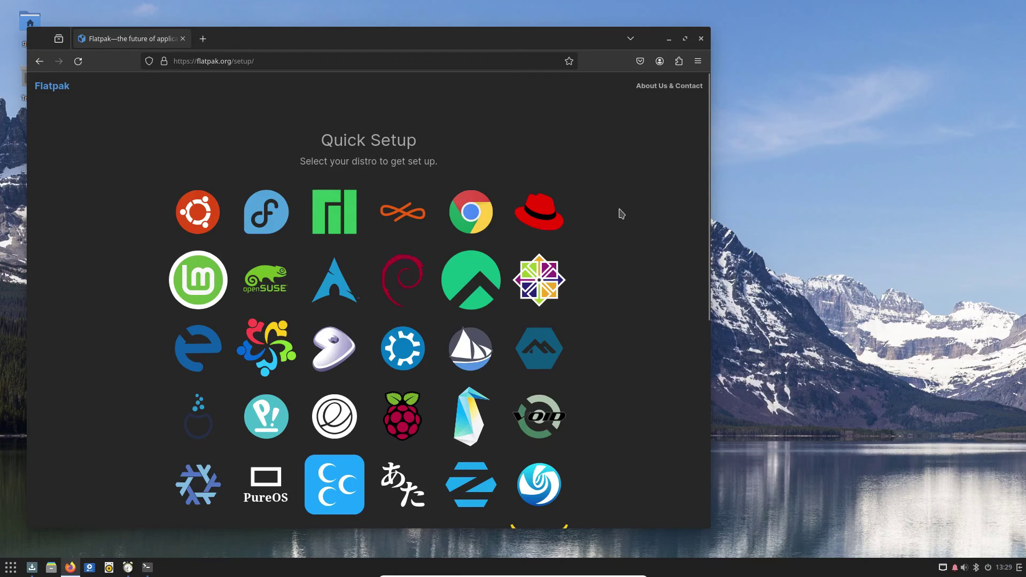
pyautogui.scroll(-1, 617, 215)
pyautogui.scroll(1, 603, 238)
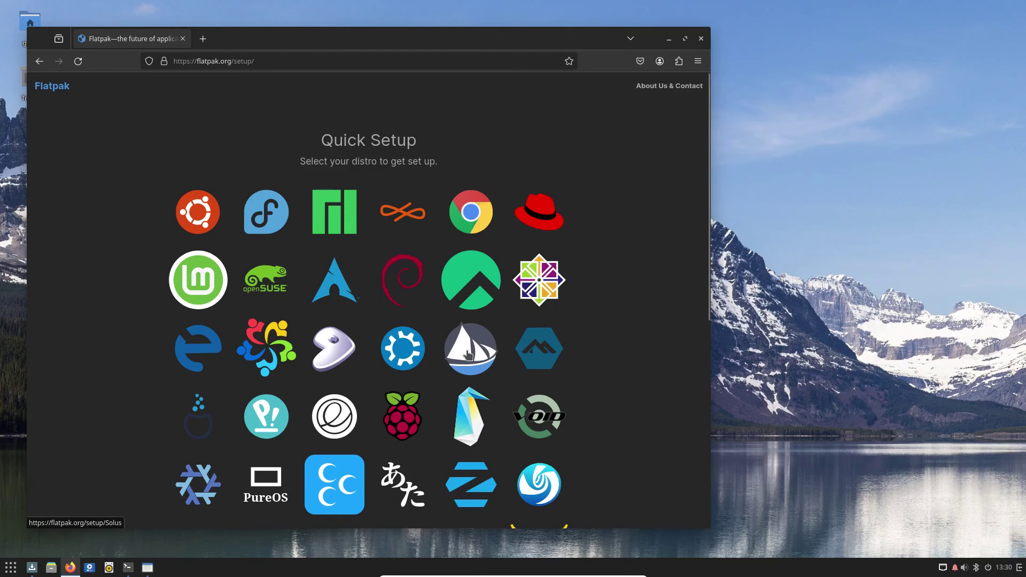
pyautogui.click(469, 354)
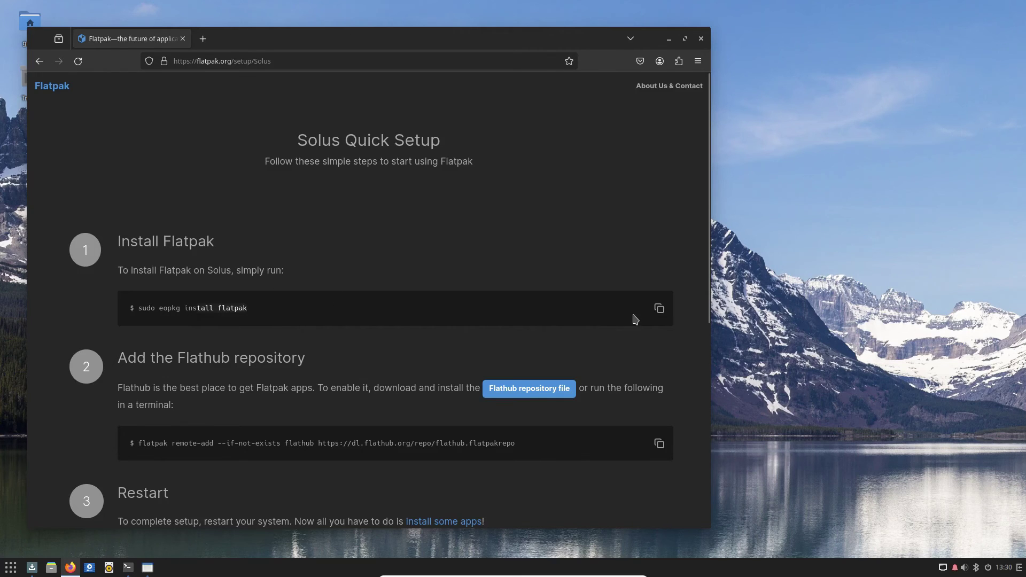
pyautogui.click(657, 310)
pyautogui.moveTo(458, 50)
pyautogui.mouseDown()
pyautogui.moveTo(691, 48)
pyautogui.moveTo(515, 169)
pyautogui.mouseUp()
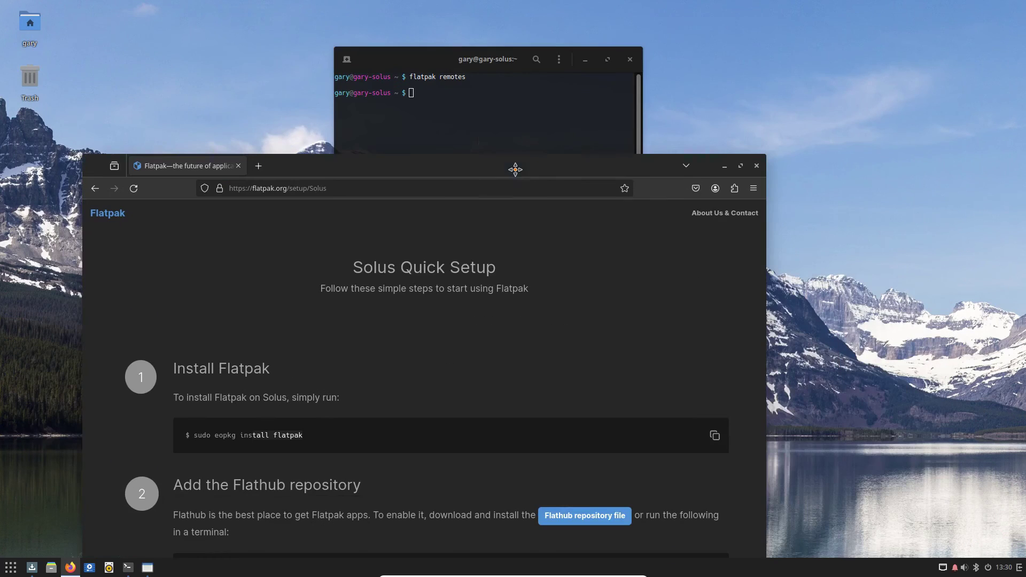
# - Run the pasted 'sudo eopkg install flatpak' command with the administrator password
pyautogui.click(443, 105)
pyautogui.rightClick(444, 107)
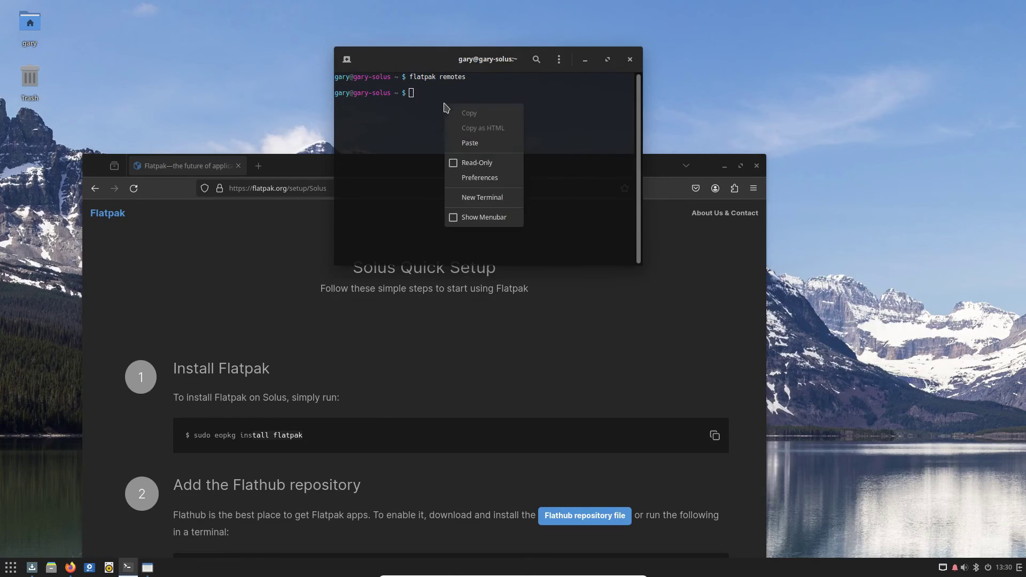
pyautogui.click(470, 144)
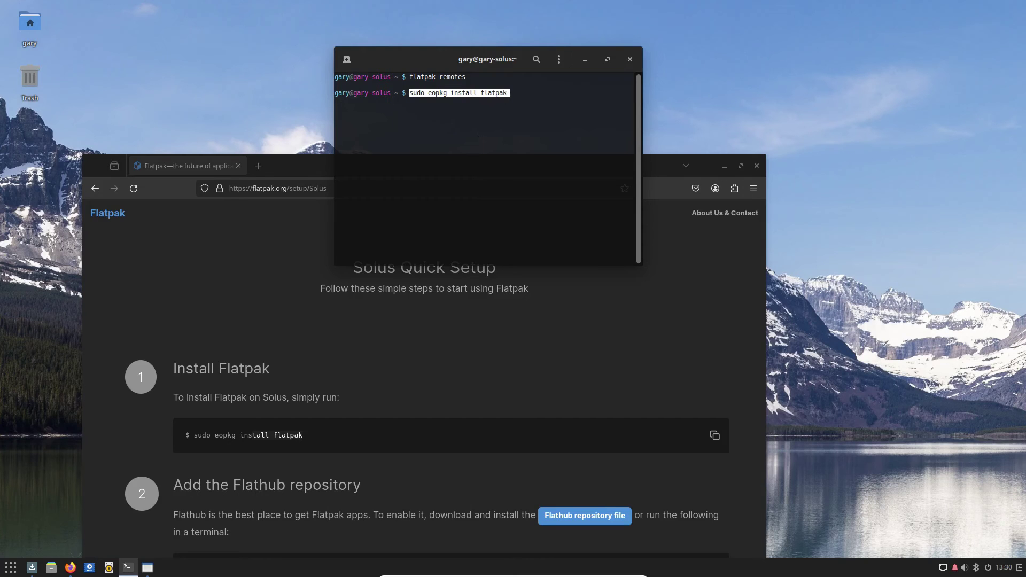
pyautogui.press('Return')
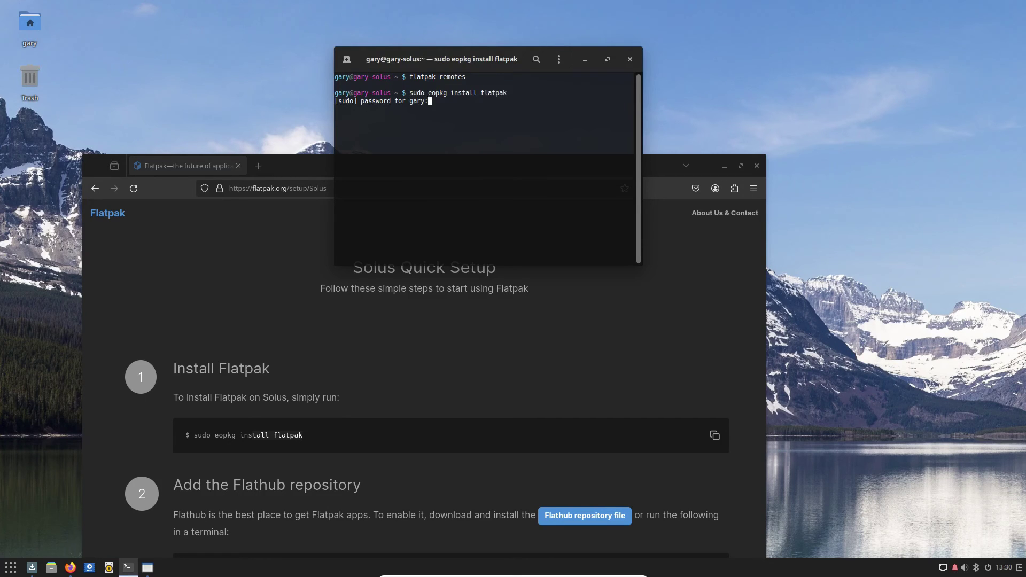
pyautogui.press('Return')
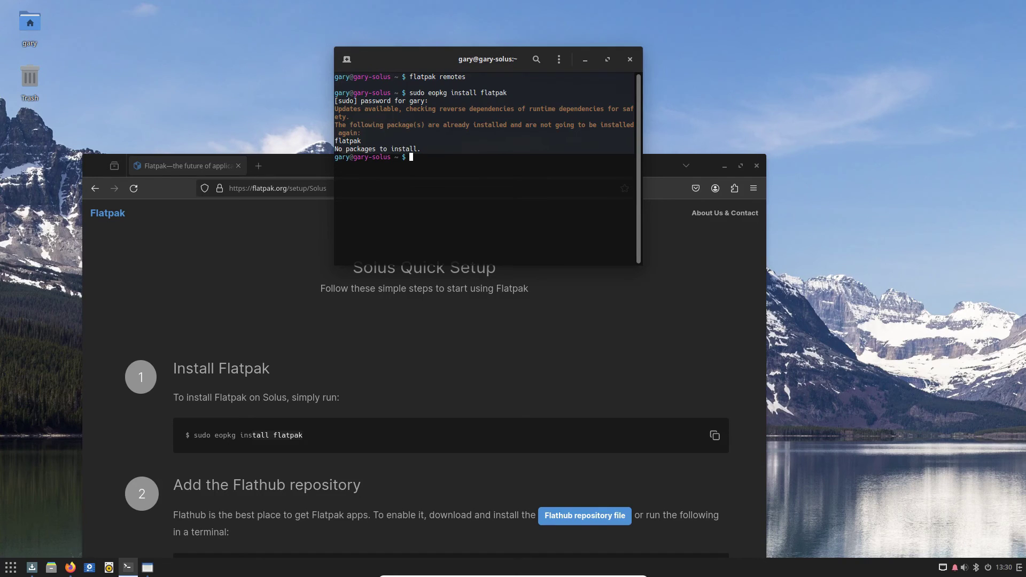
pyautogui.scroll(-1, 590, 367)
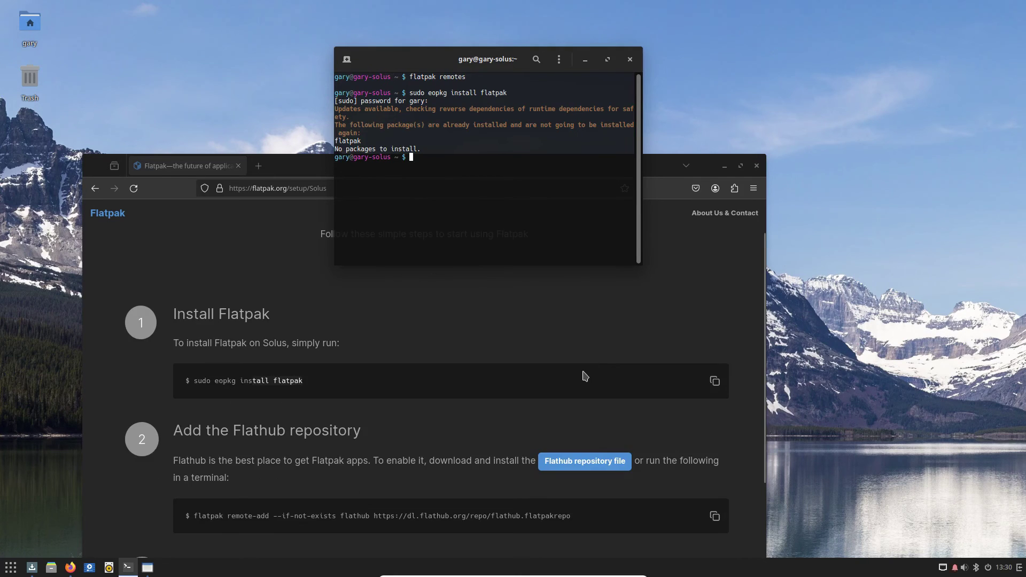
# - Copy the Flathub remote-add command from the page, run it in the terminal and authenticate
pyautogui.click(571, 518)
pyautogui.scroll(-3, 450, 518)
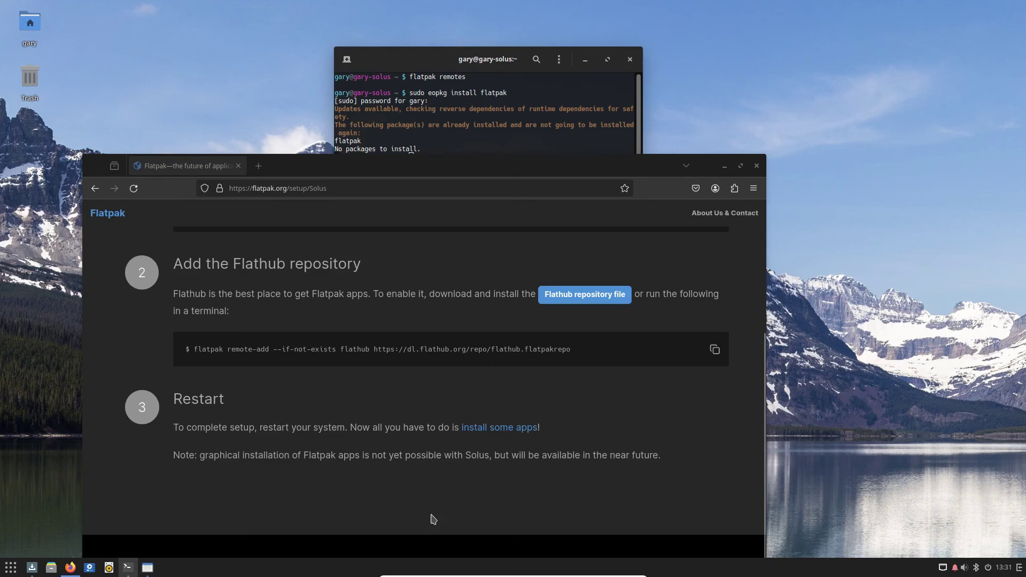
pyautogui.click(712, 355)
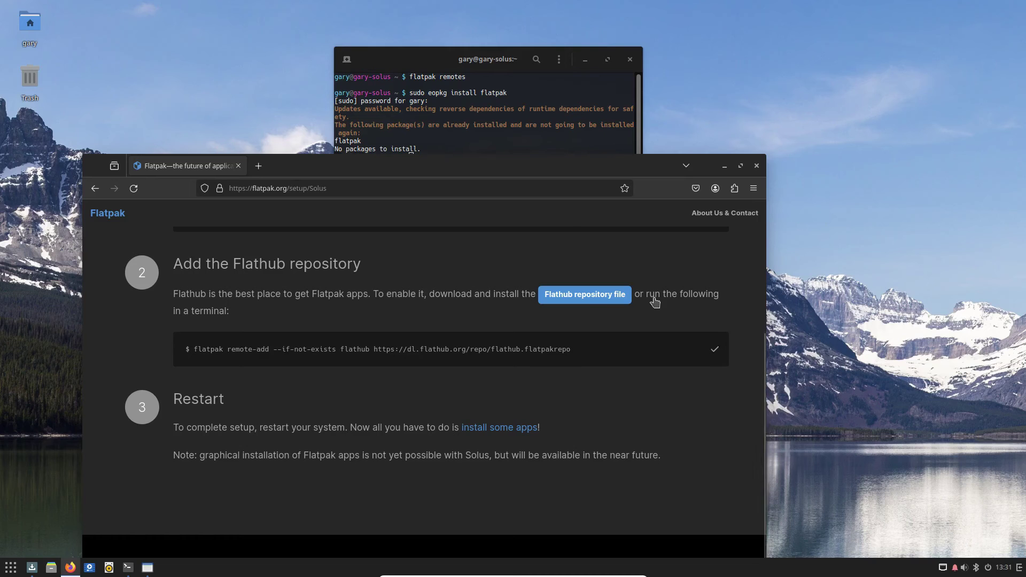
pyautogui.click(493, 145)
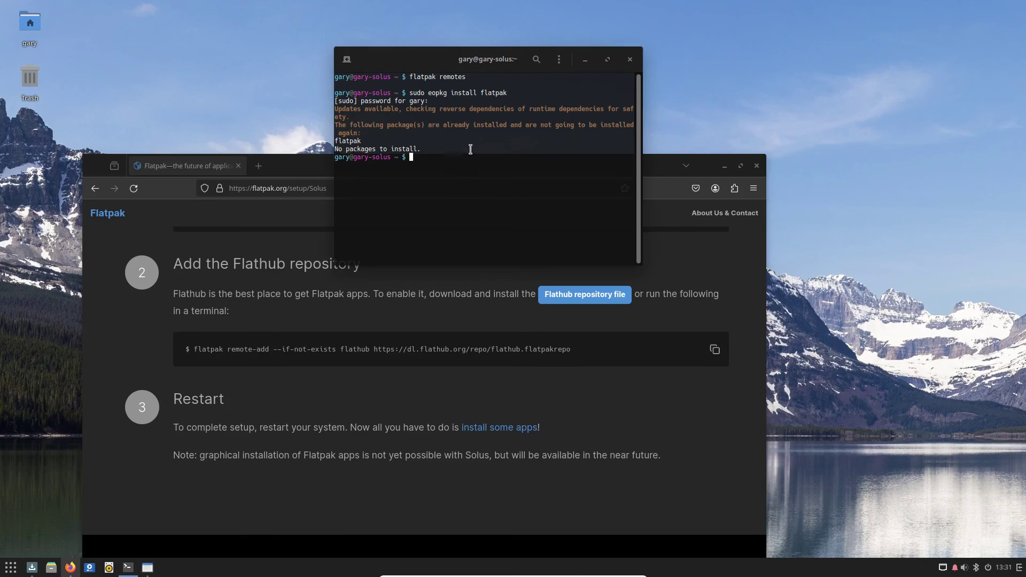
pyautogui.rightClick(469, 168)
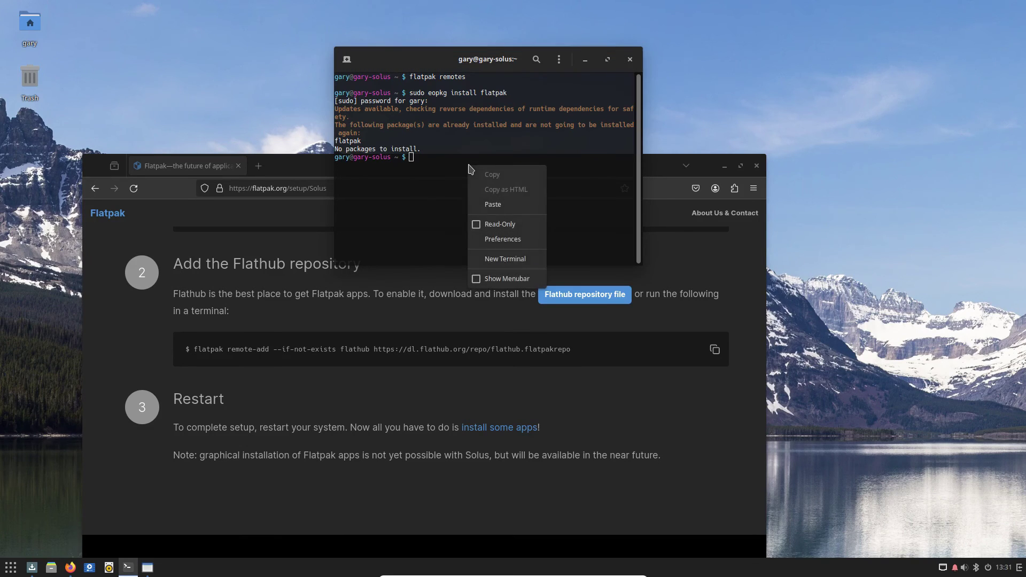
pyautogui.click(497, 204)
pyautogui.press('Return')
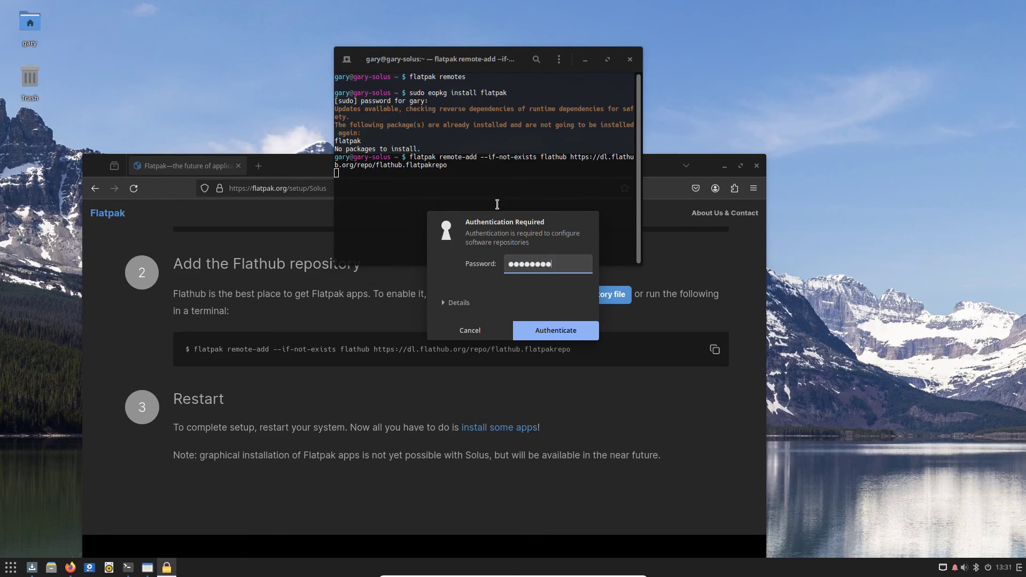
pyautogui.press('Return')
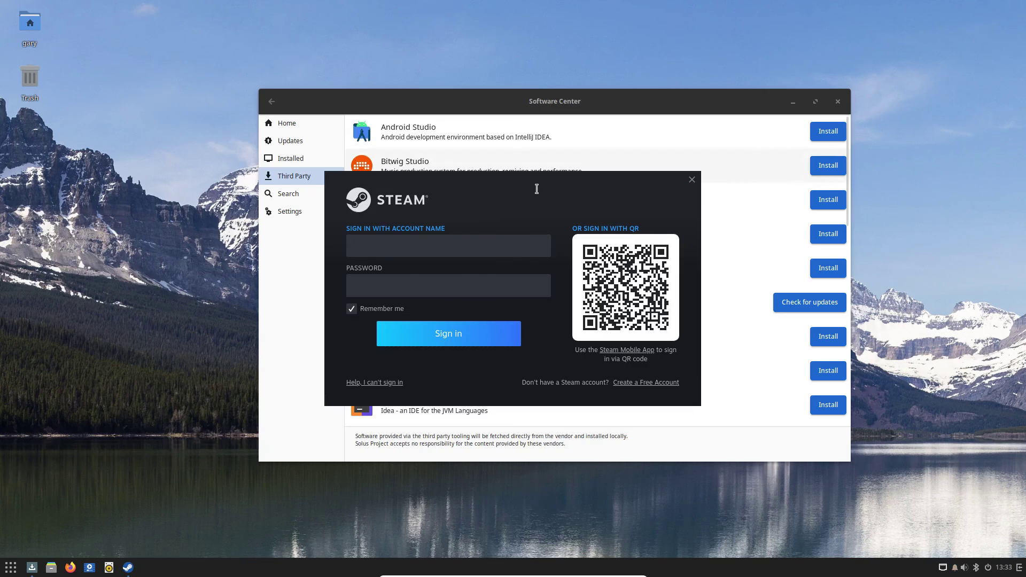
# - Close the Steam sign-in and Software Center, then launch Google Chrome from the Internet category
pyautogui.click(692, 181)
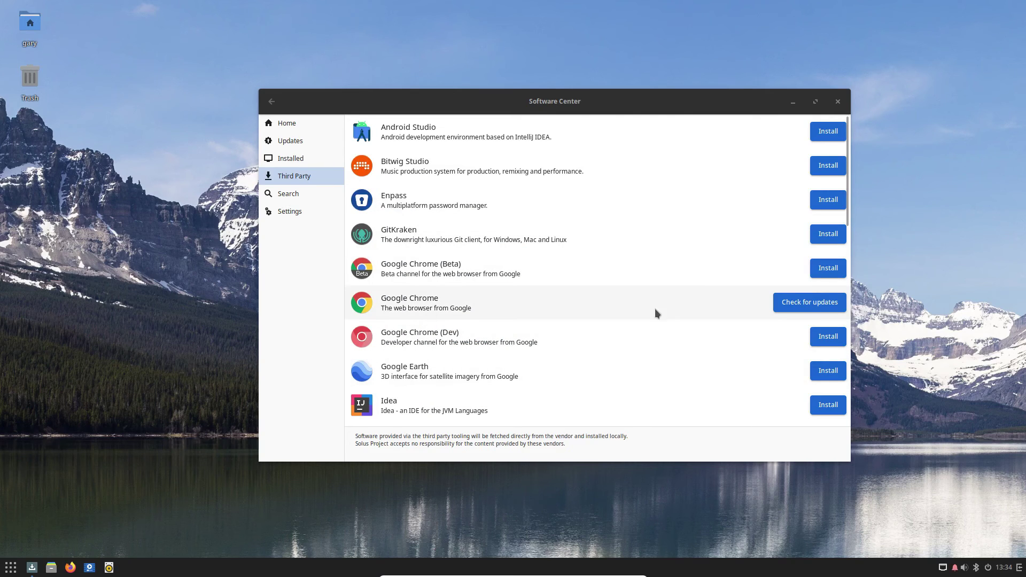
pyautogui.click(838, 102)
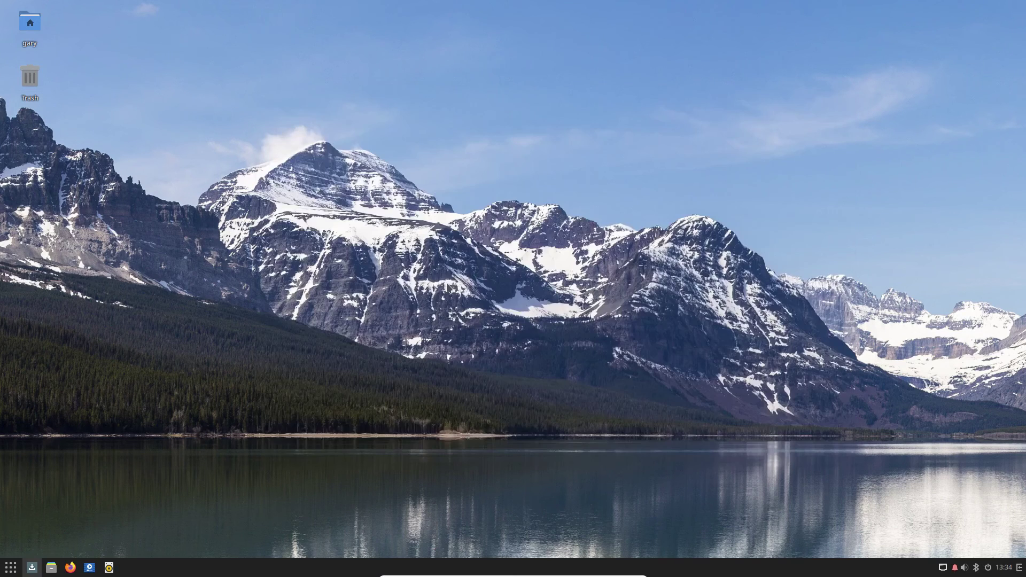
pyautogui.click(12, 567)
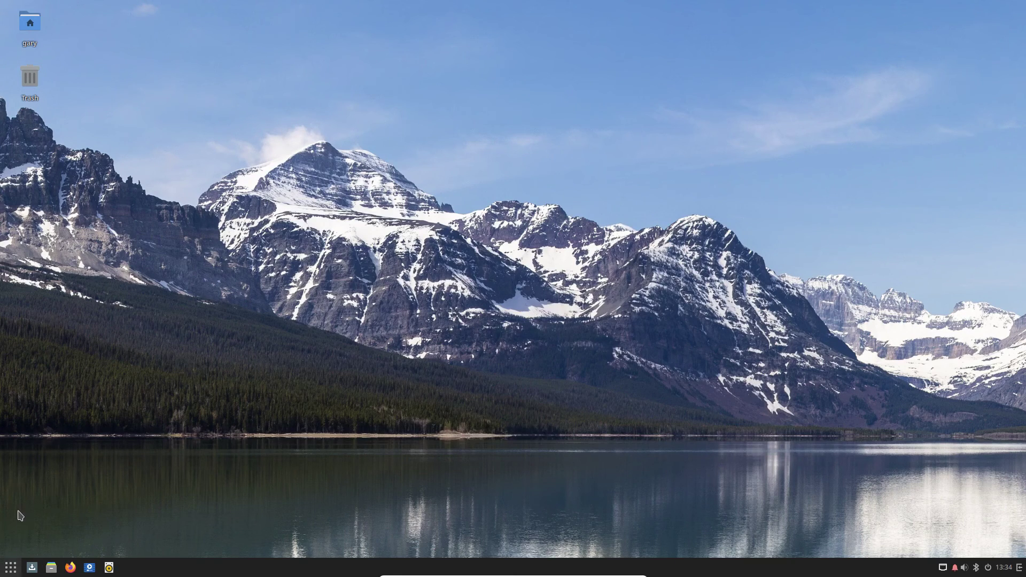
pyautogui.click(39, 342)
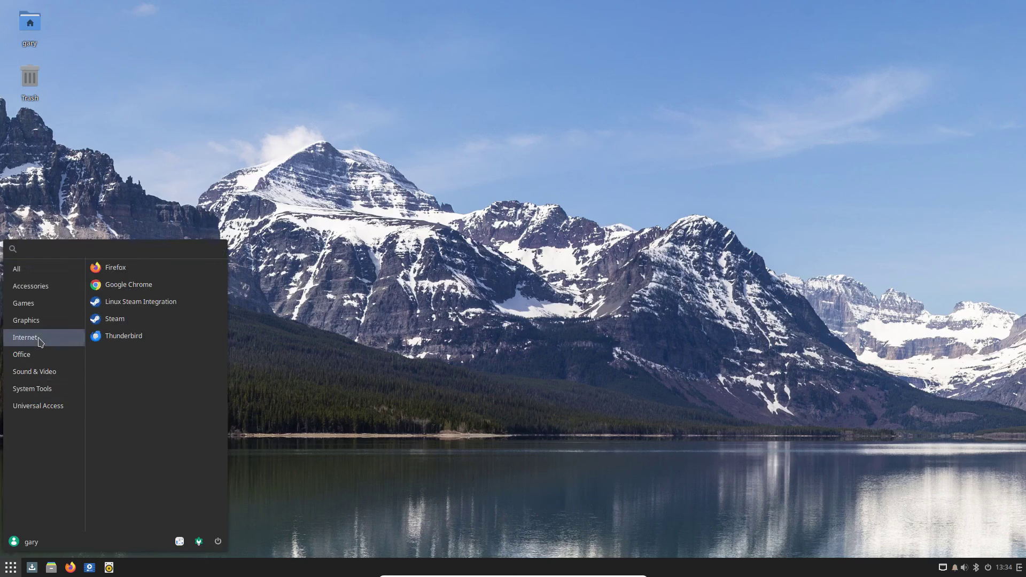
pyautogui.click(126, 290)
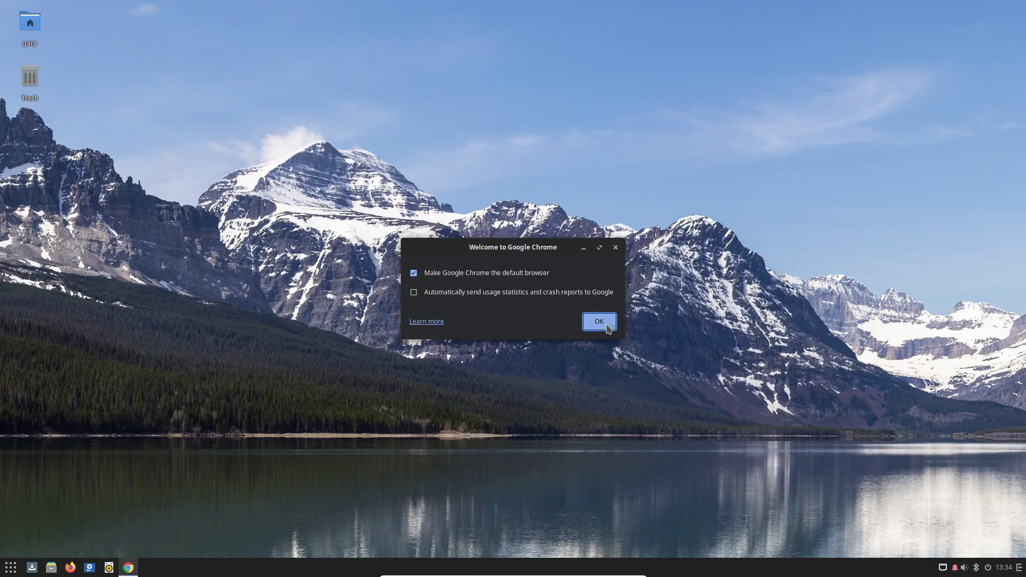
# - Accept Chrome's welcome options and close its sign-in window
pyautogui.click(599, 322)
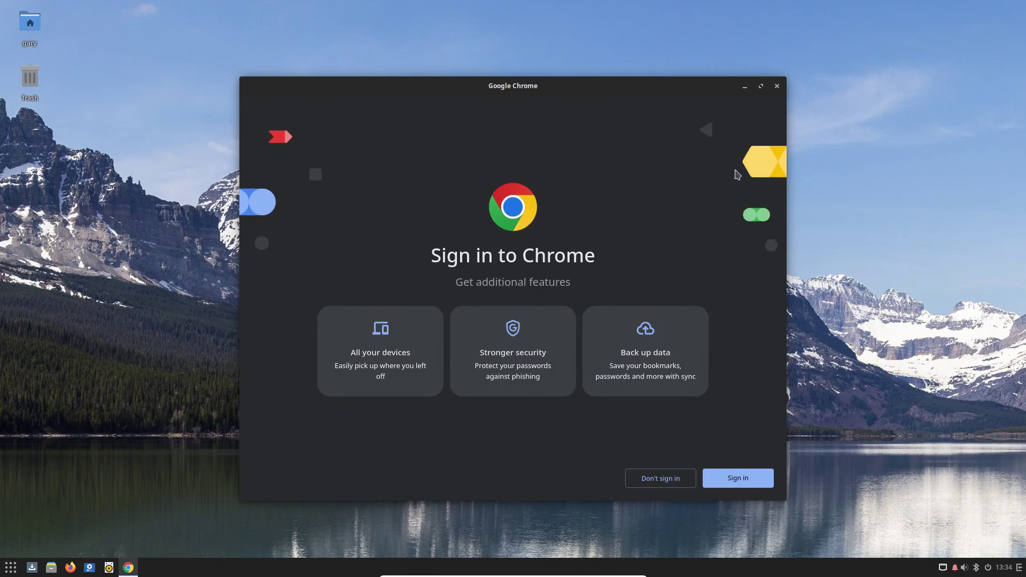
pyautogui.click(778, 86)
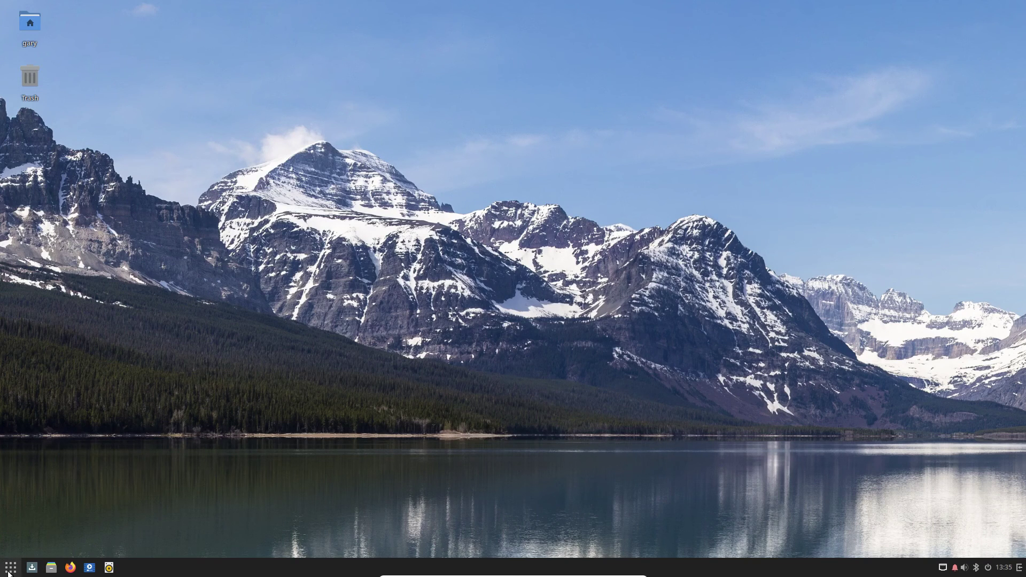
# - In a new terminal run 'flatpak remotes' and 'flatpak search spotify', then close it
pyautogui.click(10, 567)
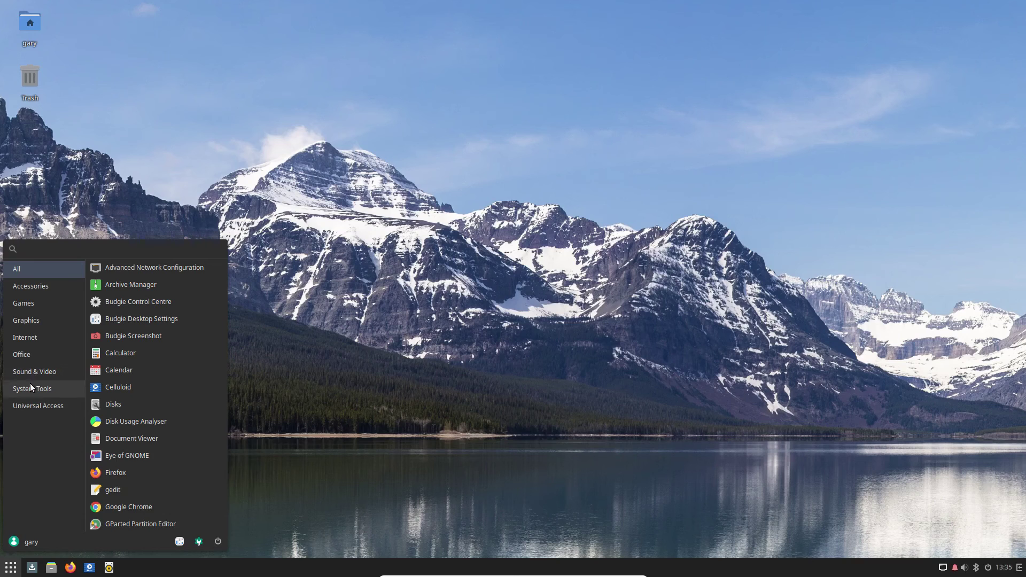
pyautogui.moveTo(32, 388)
pyautogui.click(118, 437)
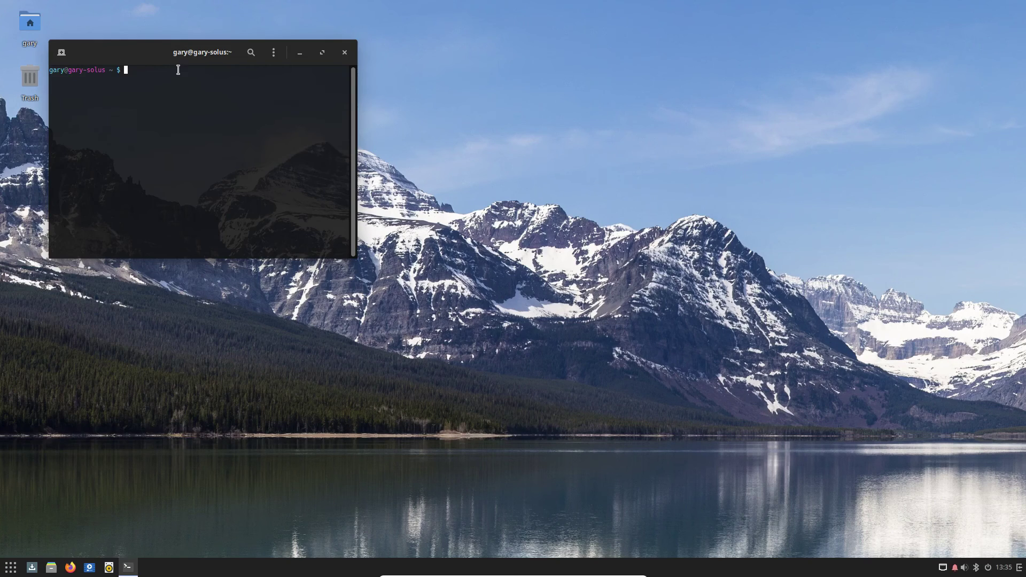
pyautogui.moveTo(178, 56); pyautogui.dragTo(429, 142)
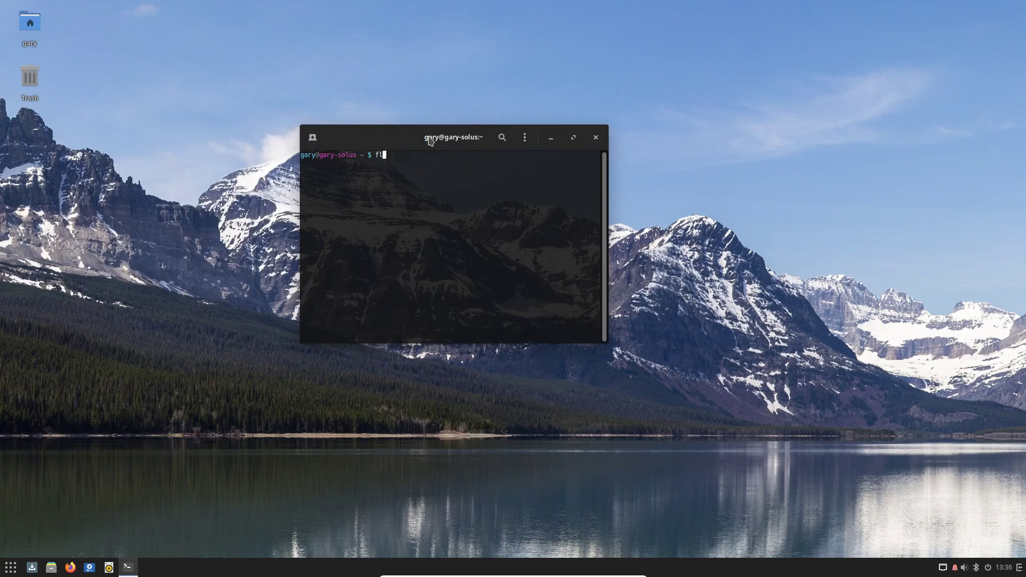
pyautogui.write('ak remotes')
pyautogui.press('Return')
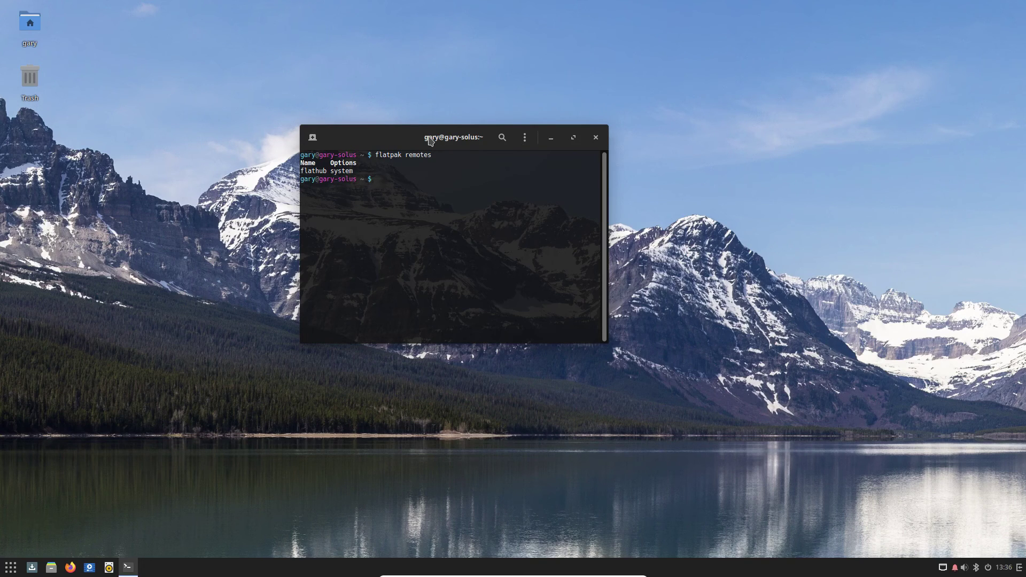
pyautogui.write('latpak ')
pyautogui.write('search spotify')
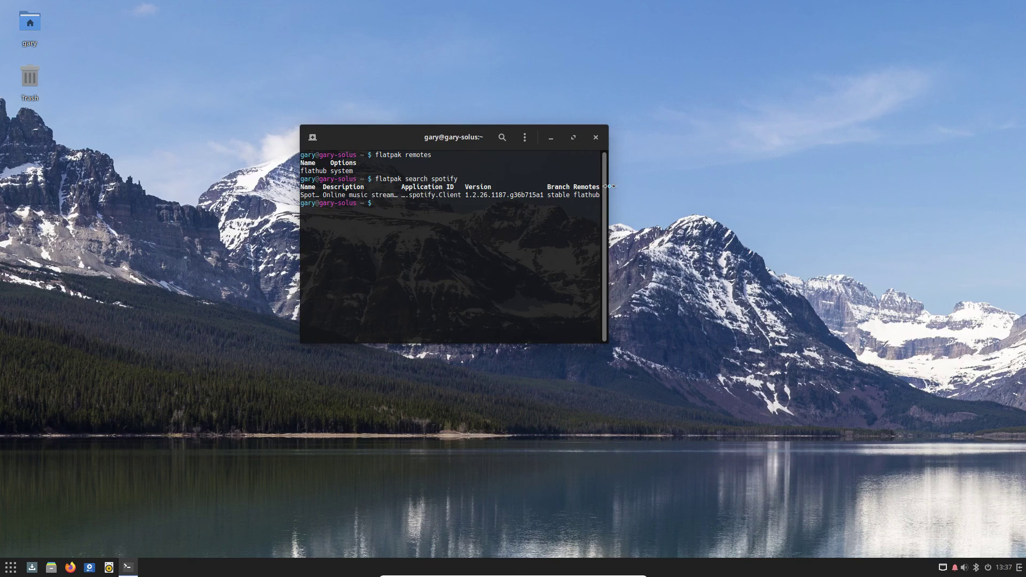
pyautogui.moveTo(608, 187)
pyautogui.mouseDown()
pyautogui.moveTo(781, 184)
pyautogui.moveTo(697, 185)
pyautogui.mouseUp()
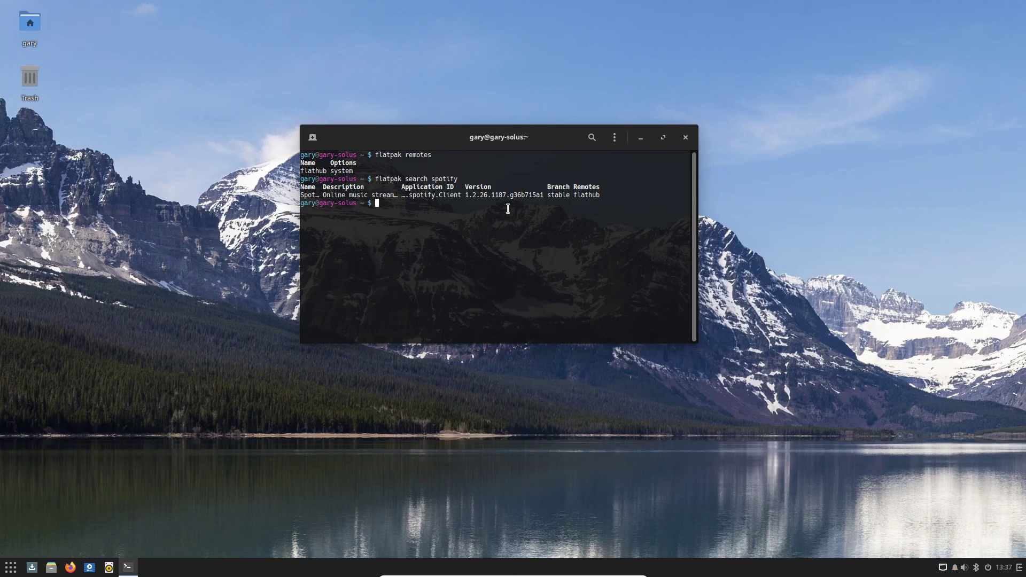
pyautogui.click(684, 137)
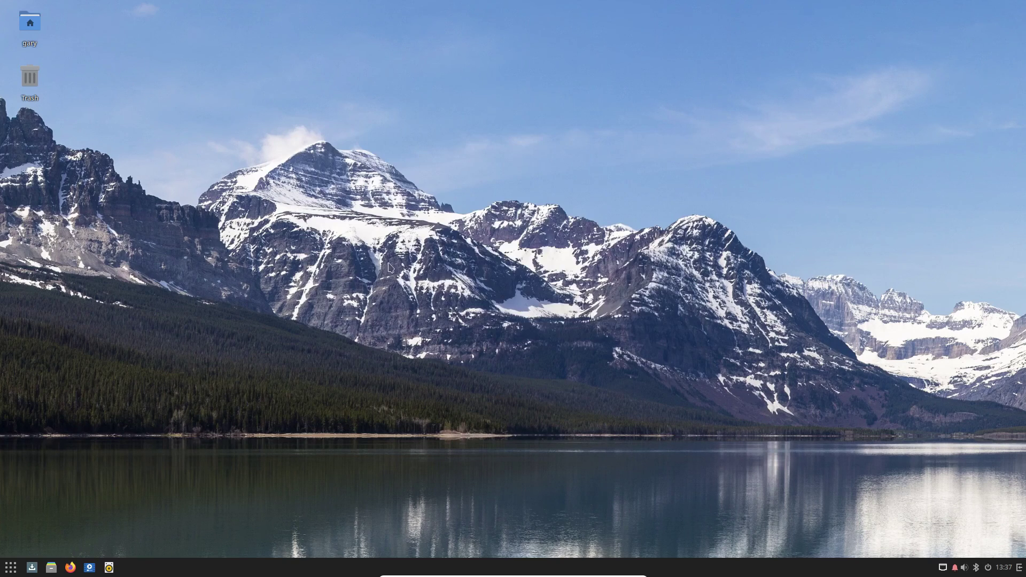
# - Launch Budgie Control Centre and browse Wi-Fi, Network and Bluetooth before reaching Background
pyautogui.click(11, 568)
pyautogui.click(138, 302)
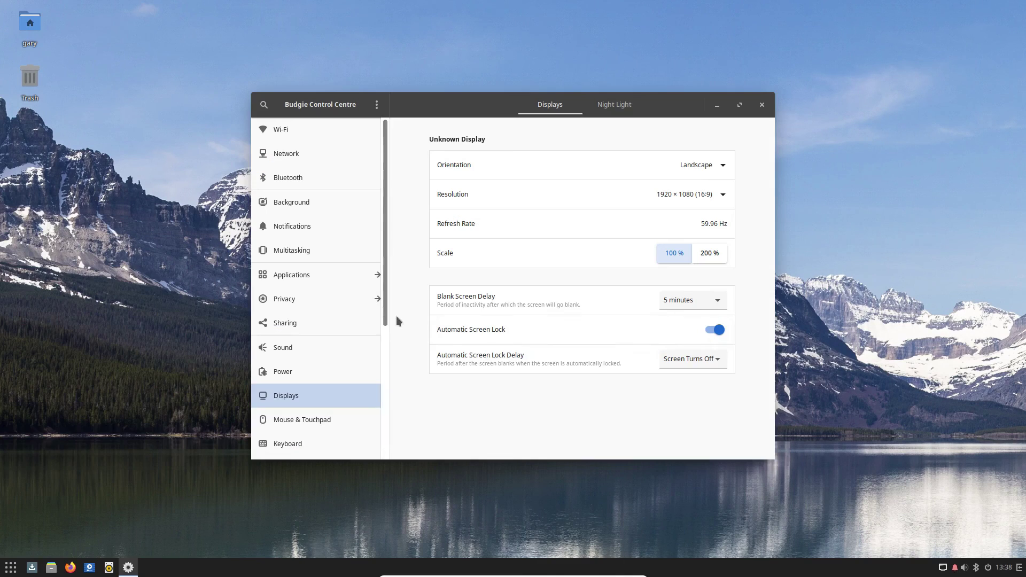
pyautogui.click(287, 131)
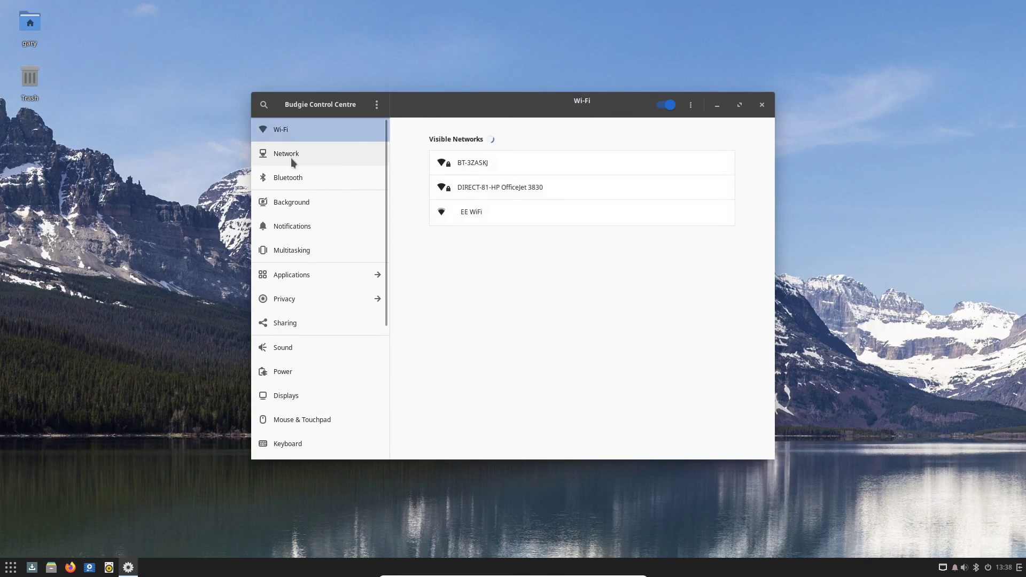
pyautogui.click(293, 161)
pyautogui.click(295, 185)
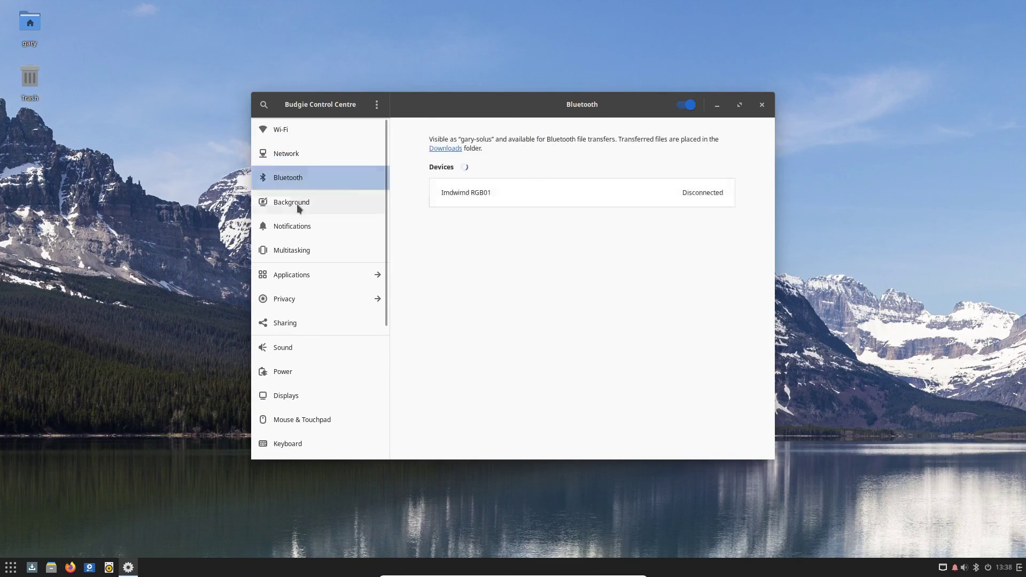
pyautogui.click(298, 207)
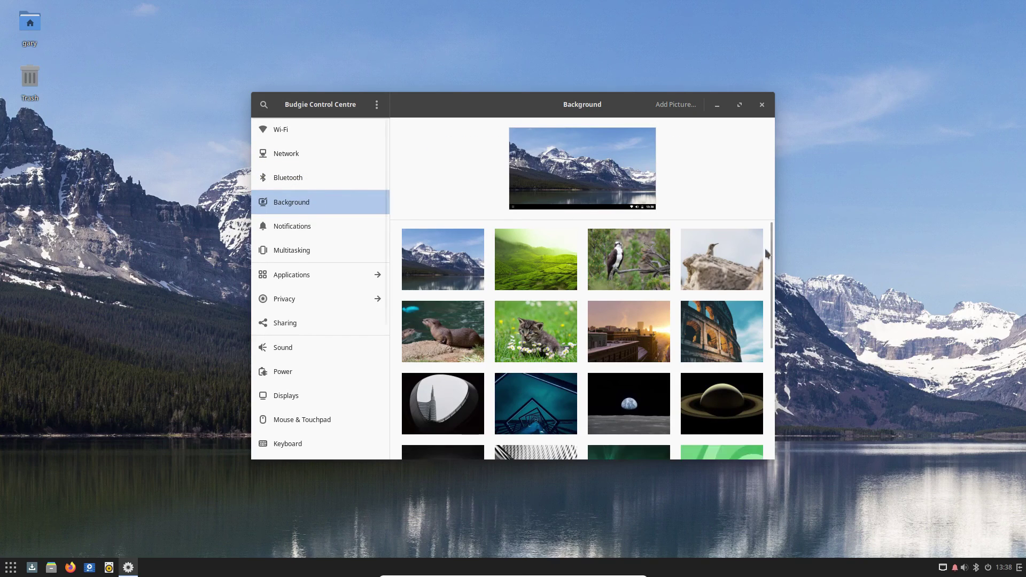
pyautogui.scroll(-3, 772, 342)
pyautogui.scroll(-1, 772, 342)
pyautogui.scroll(-1, 770, 363)
pyautogui.scroll(-1, 768, 377)
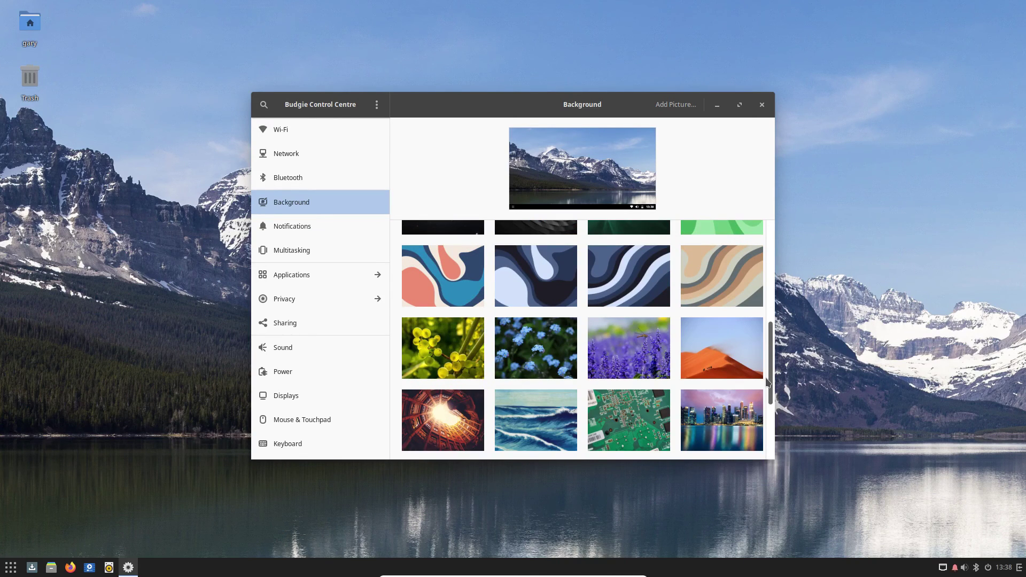
pyautogui.scroll(2, 773, 308)
pyautogui.scroll(2, 770, 273)
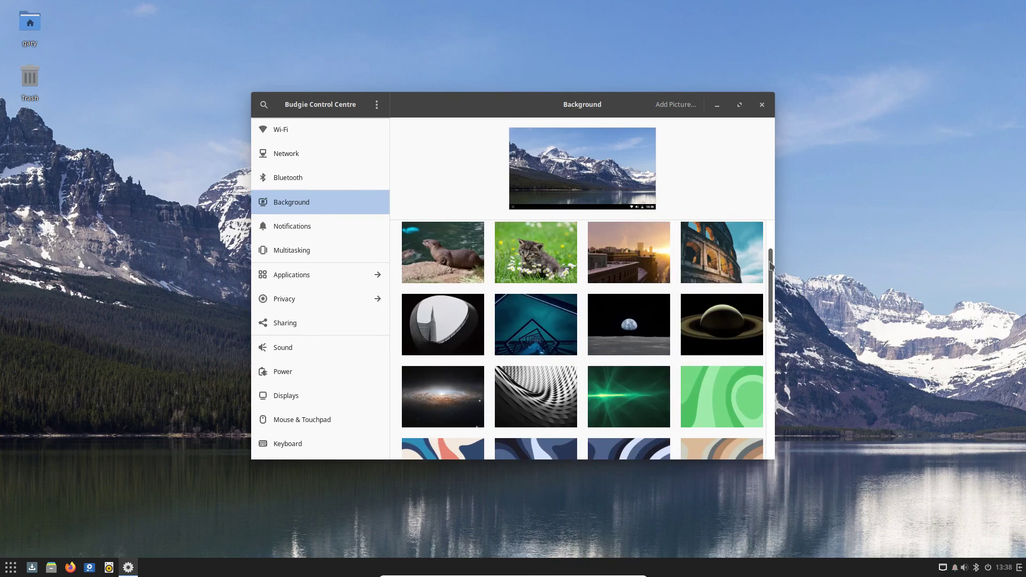
# - Try the kitten and otter wallpapers, then settle on the neon bridge picture
pyautogui.click(542, 253)
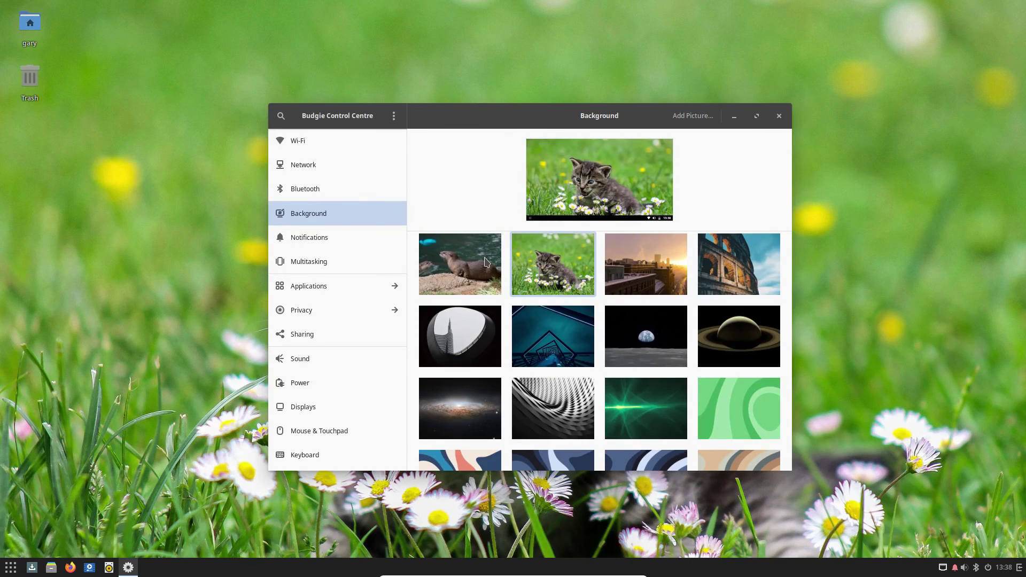
pyautogui.click(485, 263)
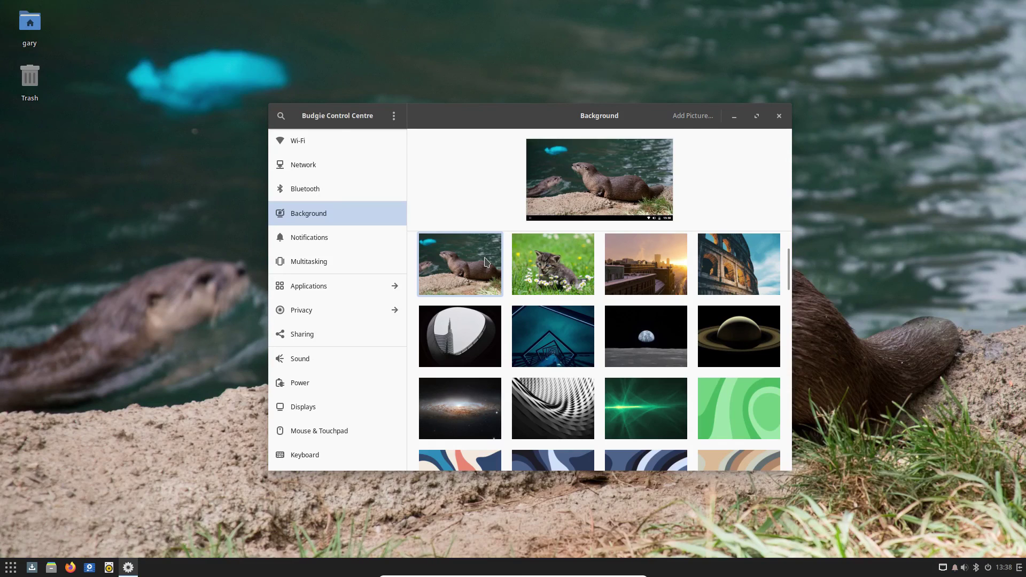
pyautogui.click(565, 337)
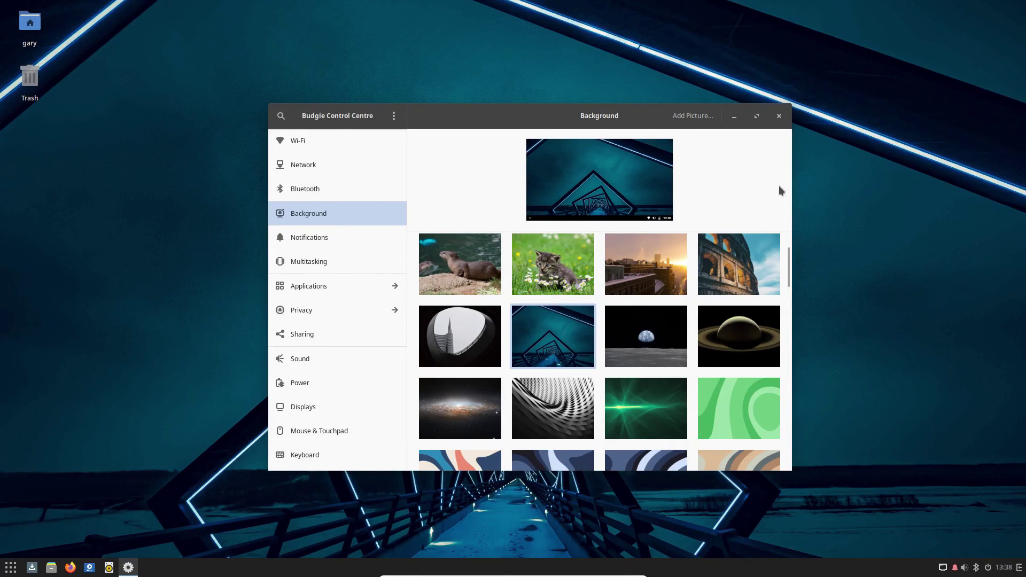
# - Review Notifications and Multitasking, close the Control Centre and open Budgie Desktop Settings
pyautogui.click(369, 240)
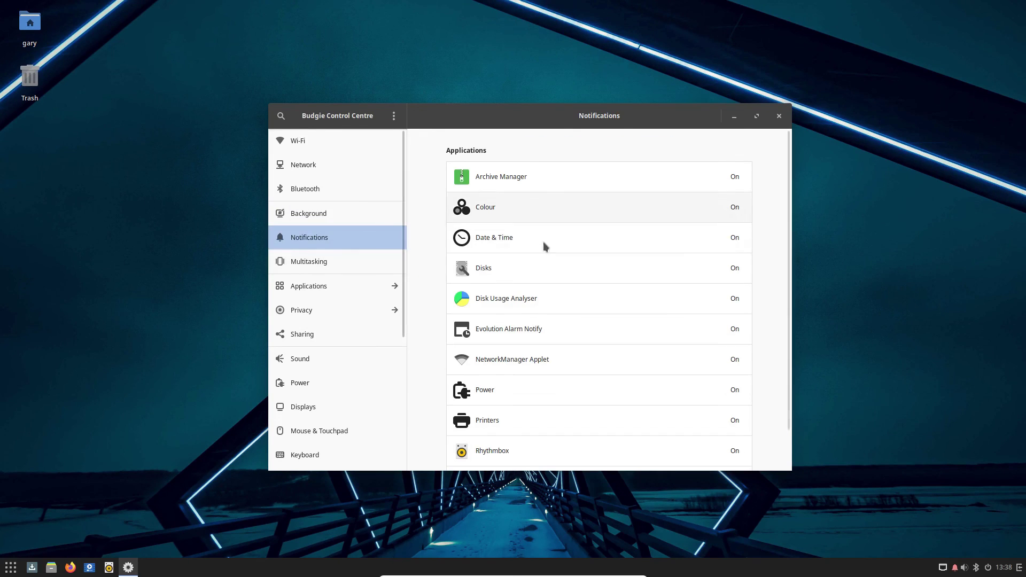
pyautogui.click(299, 265)
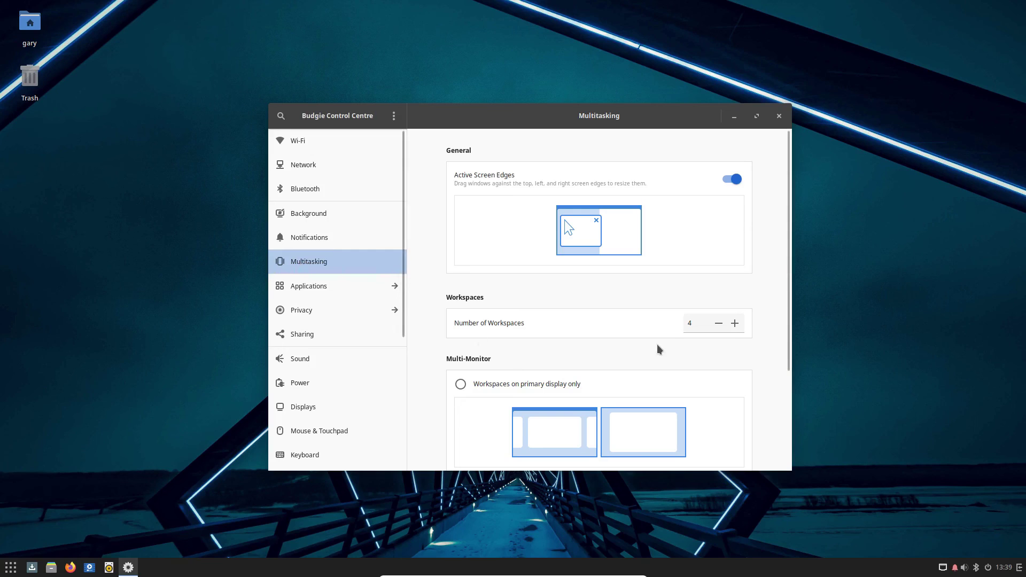
pyautogui.moveTo(788, 300); pyautogui.dragTo(788, 398)
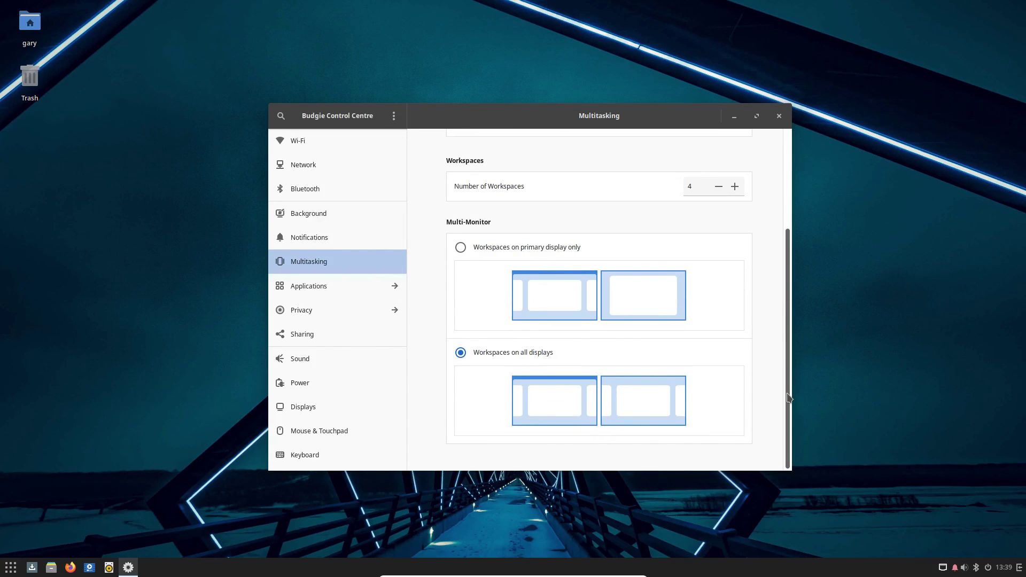
pyautogui.click(779, 116)
pyautogui.rightClick(438, 117)
pyautogui.click(474, 147)
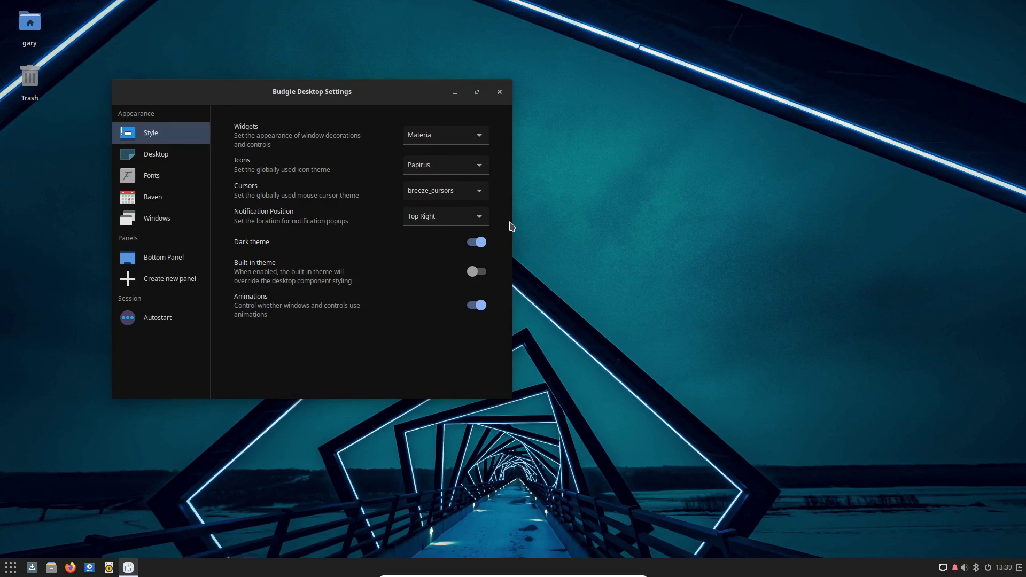
# - Turn off the dark theme under Style while keeping the Materia widget theme
pyautogui.moveTo(387, 95); pyautogui.dragTo(511, 99)
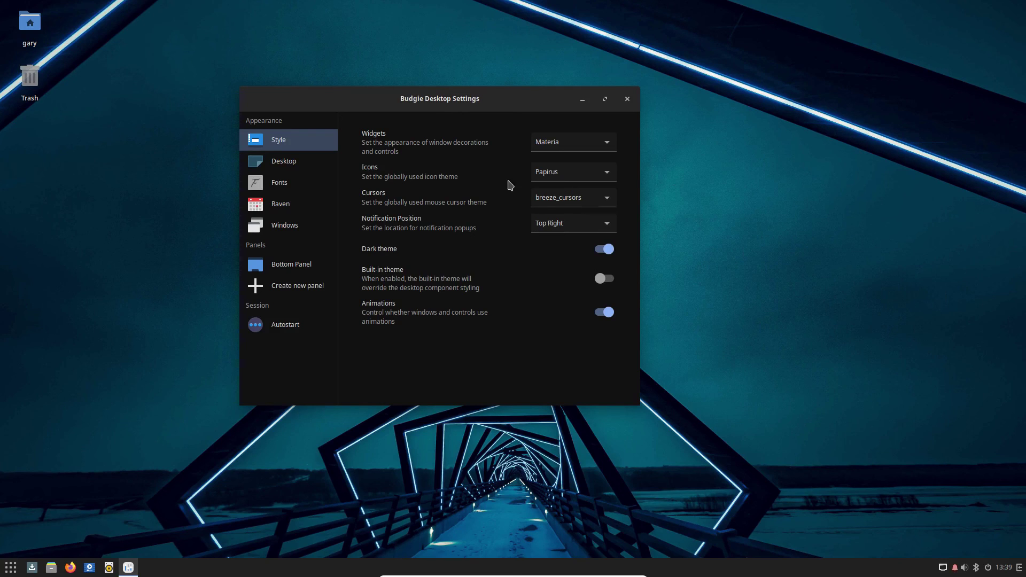
pyautogui.click(608, 250)
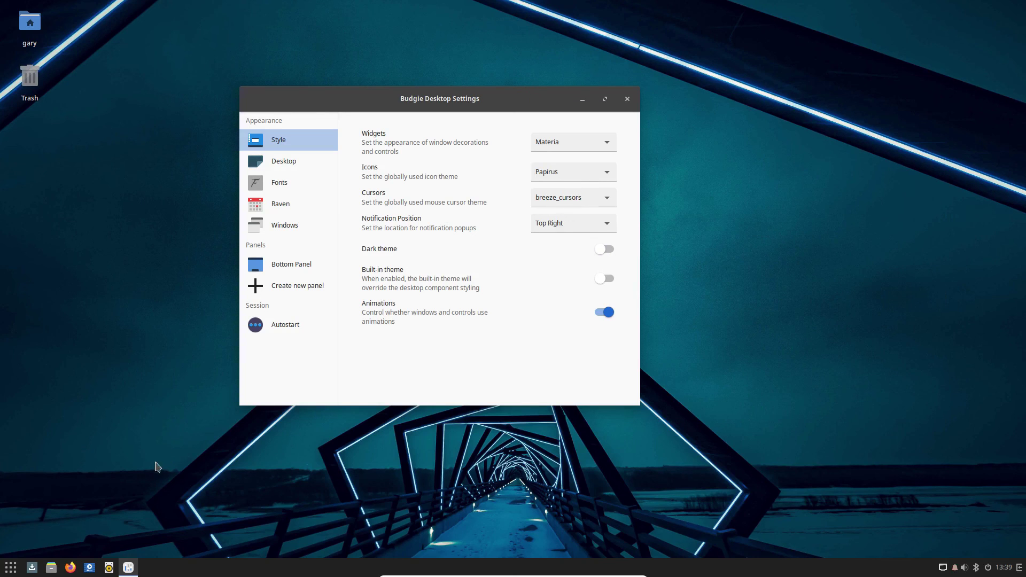
pyautogui.click(607, 140)
pyautogui.click(607, 140)
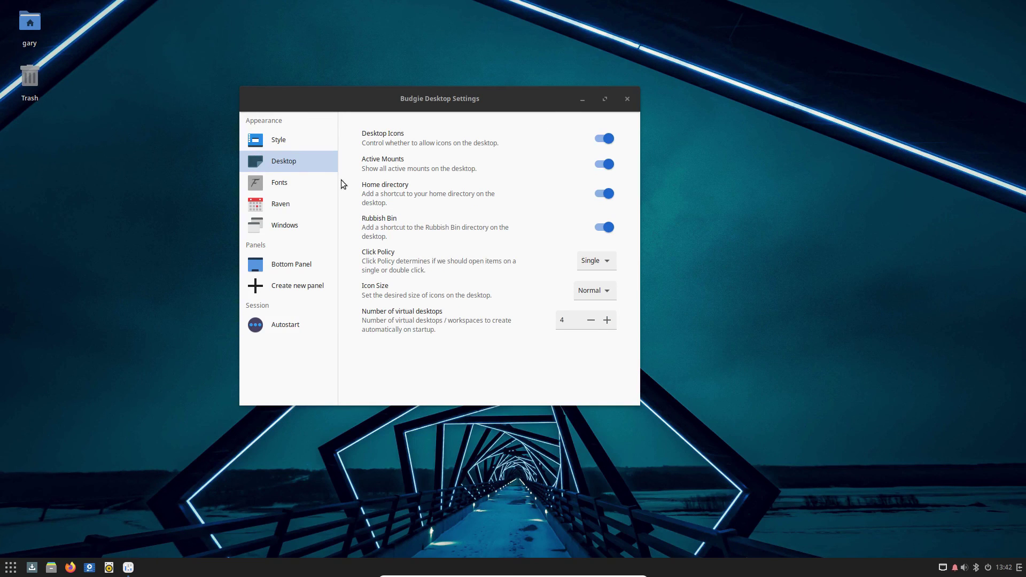
# - Review Fonts, Raven, Windows, Bottom Panel and Autostart, then close Budgie Desktop Settings
pyautogui.click(300, 184)
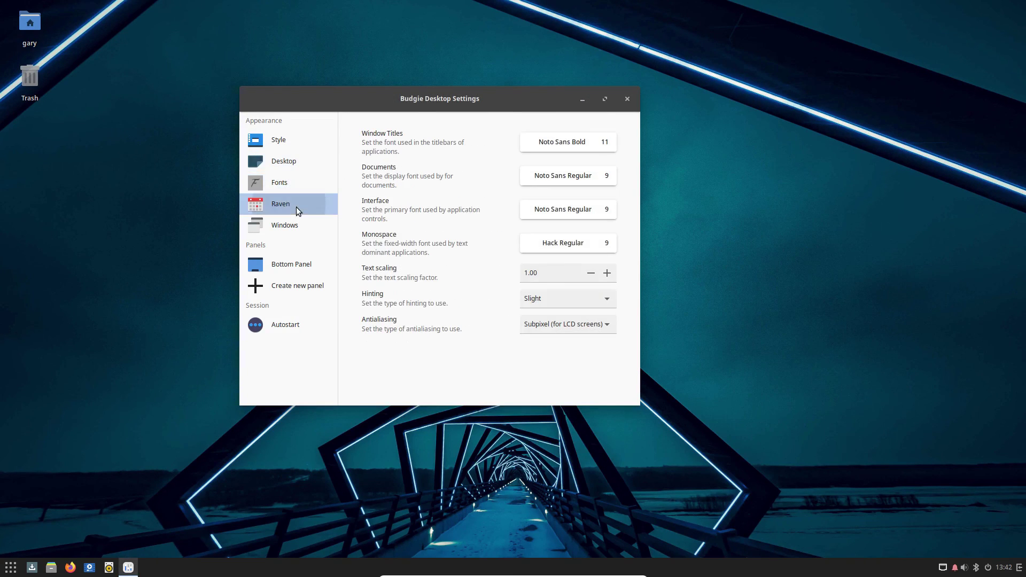
pyautogui.click(296, 207)
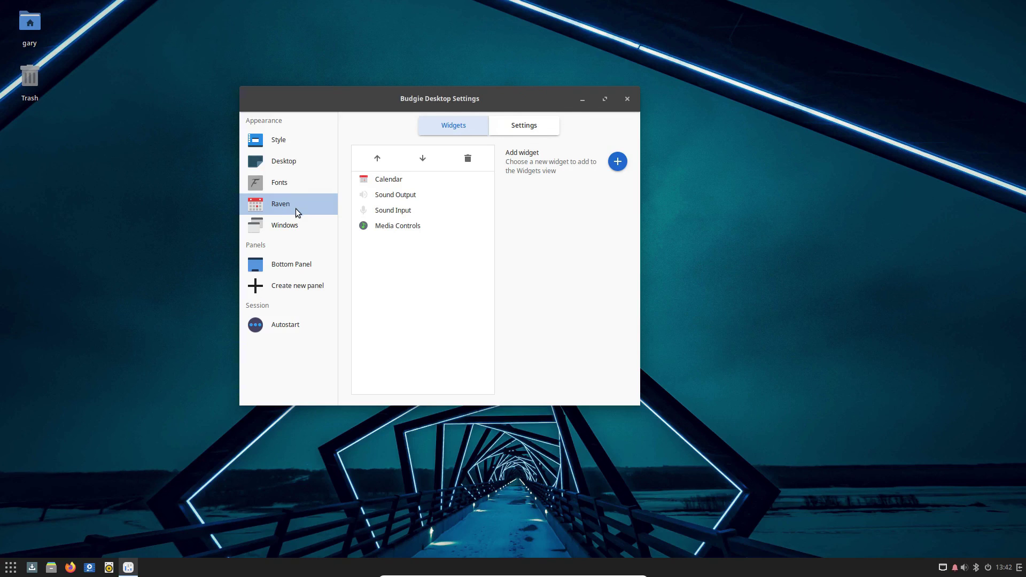
pyautogui.click(286, 231)
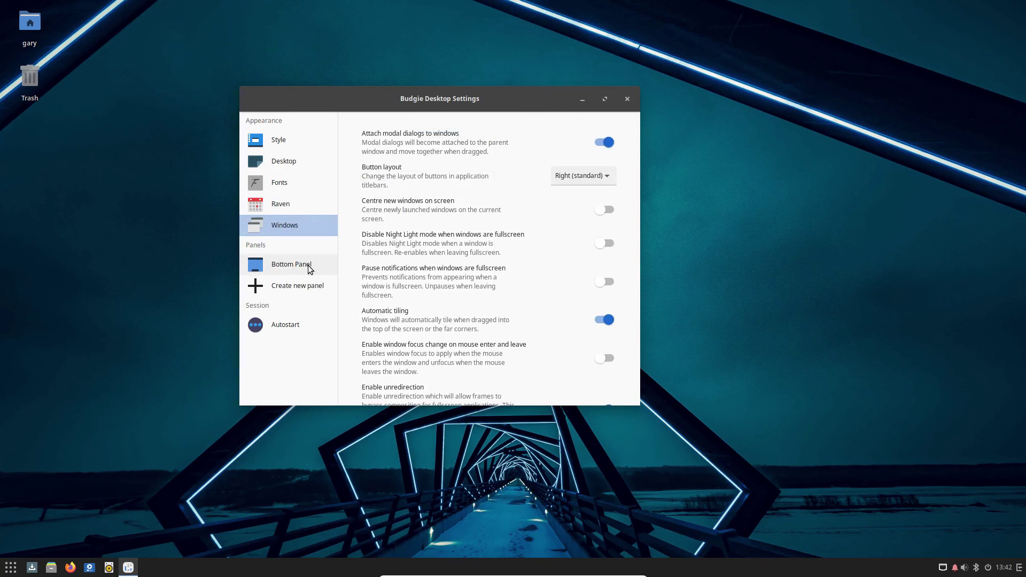
pyautogui.click(308, 264)
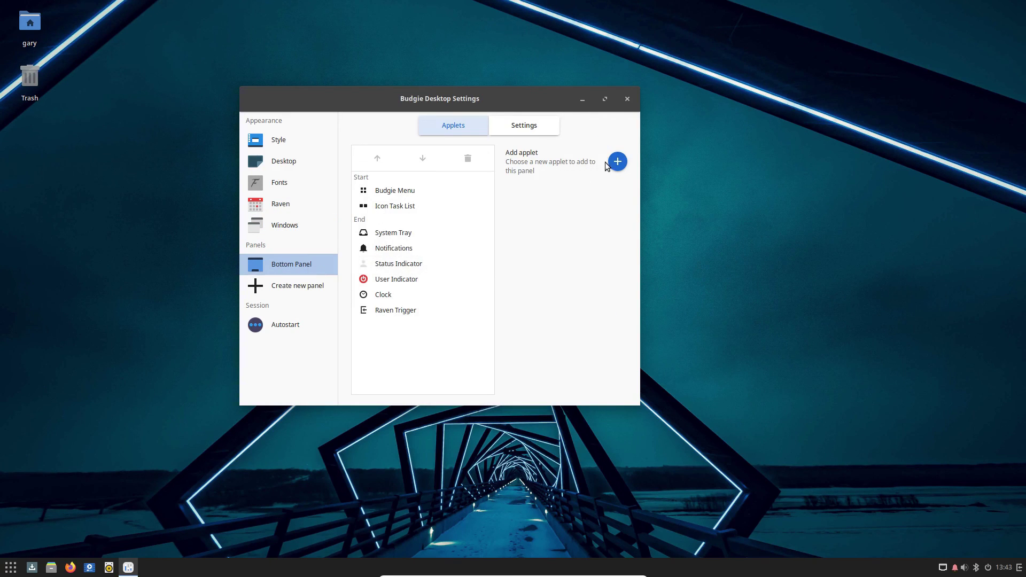
pyautogui.click(284, 325)
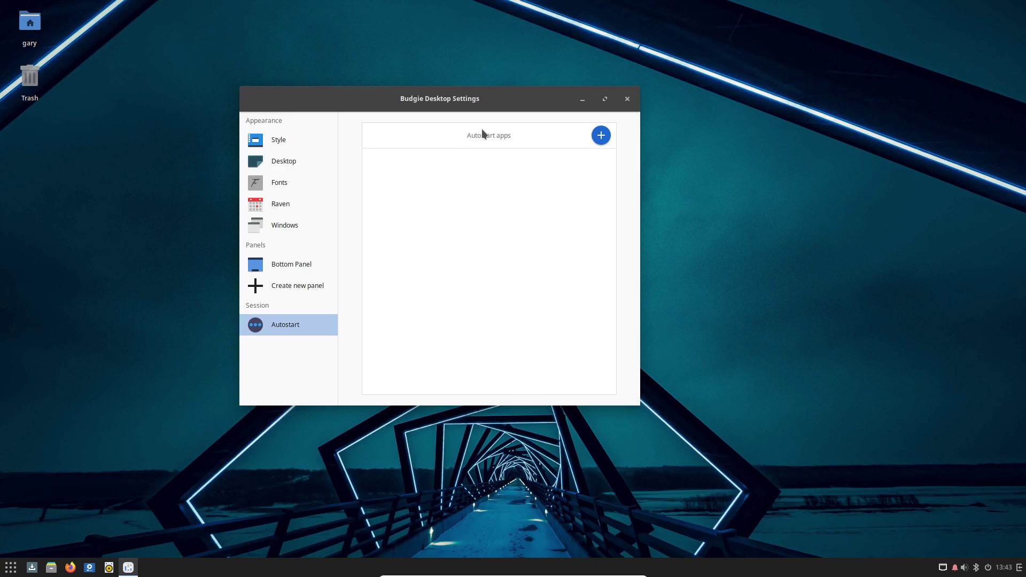
pyautogui.click(627, 99)
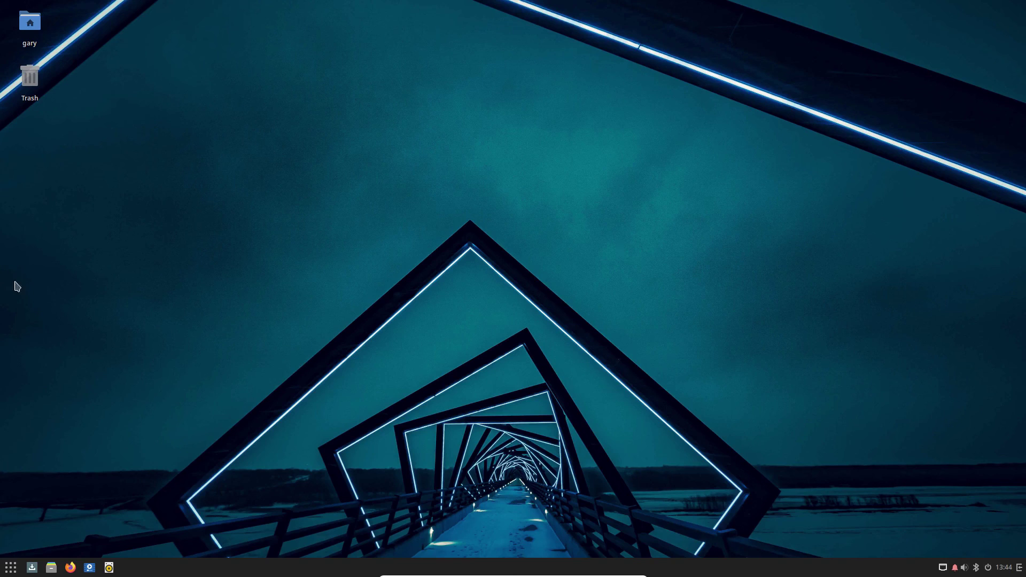
pyautogui.click(11, 567)
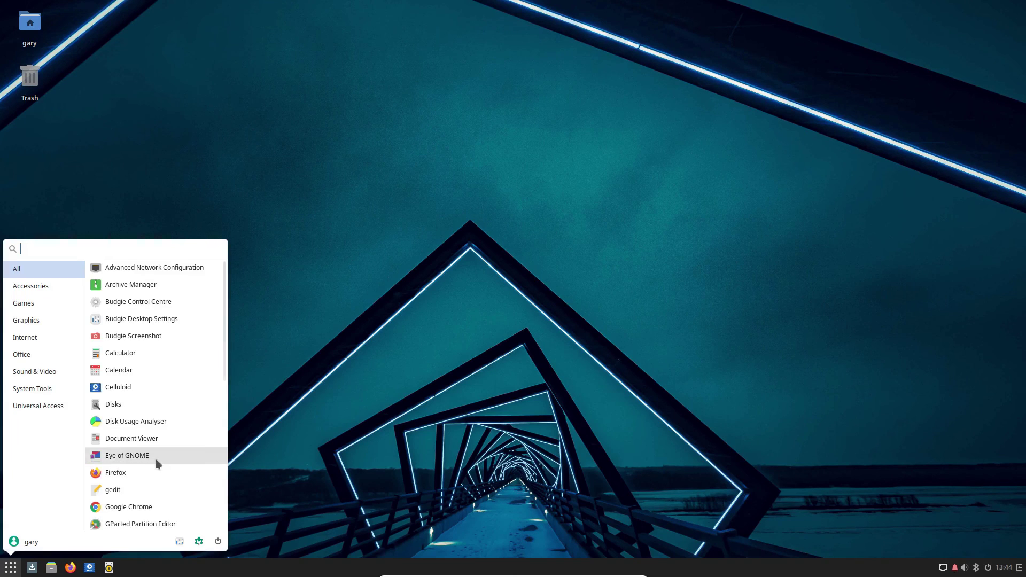
pyautogui.click(441, 367)
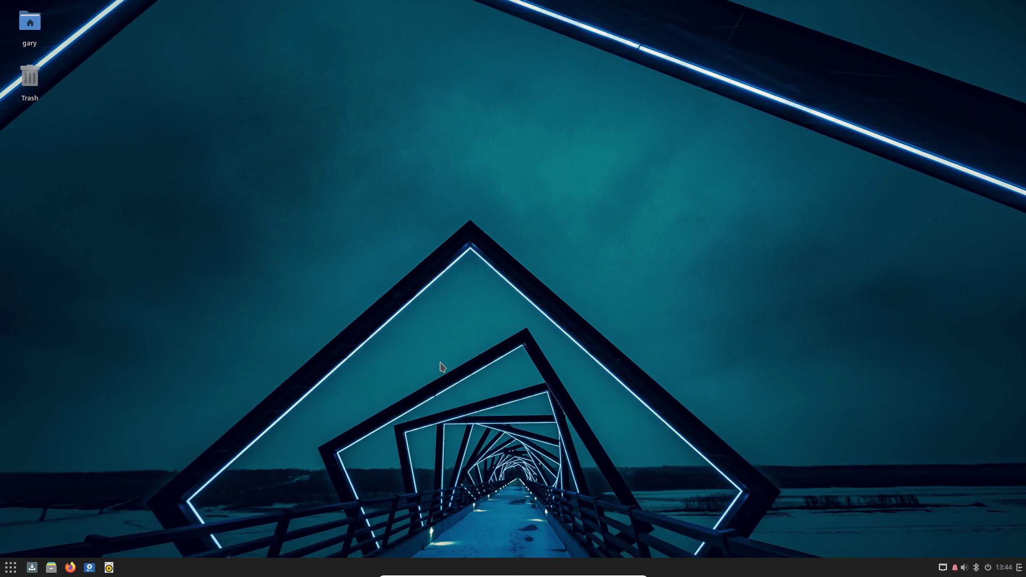